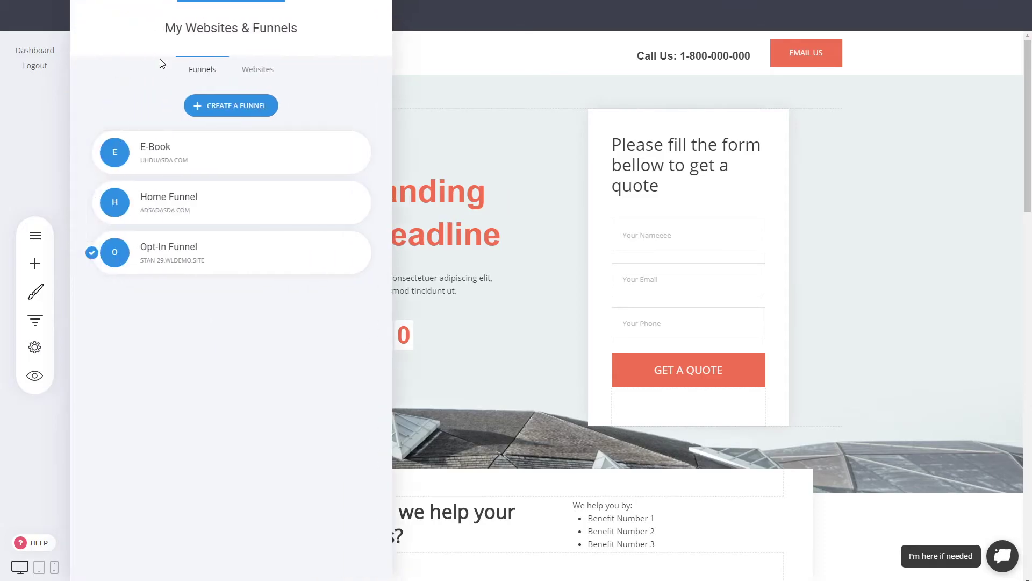
Create a funnel from the Free Book/Product template in the Lead Magnet category and name it "Lead Magnet - Book"
{"action": "left_click", "coordinate": [216, 104]}
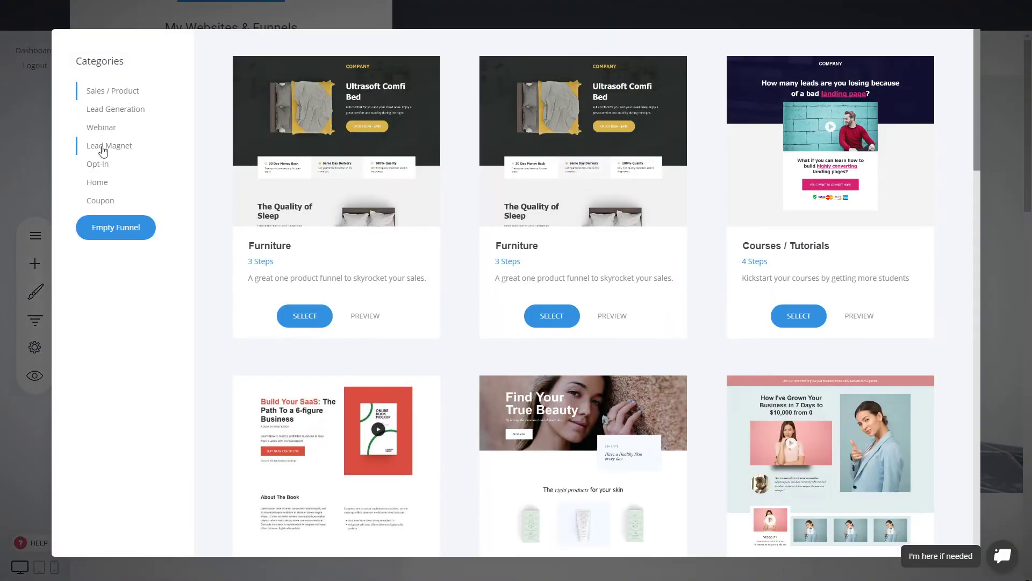
{"action": "left_click", "coordinate": [103, 151]}
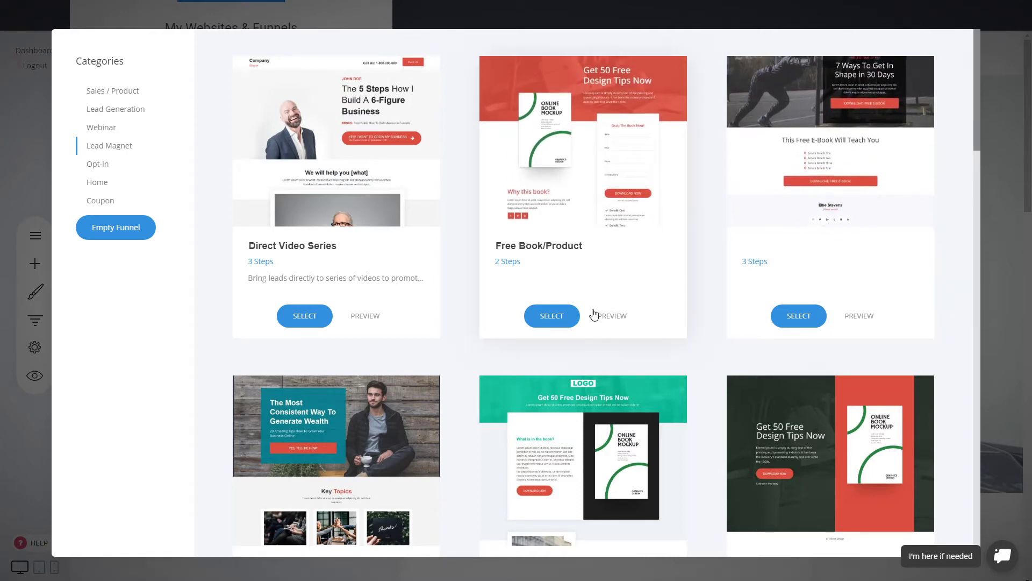
{"action": "left_click", "coordinate": [559, 323]}
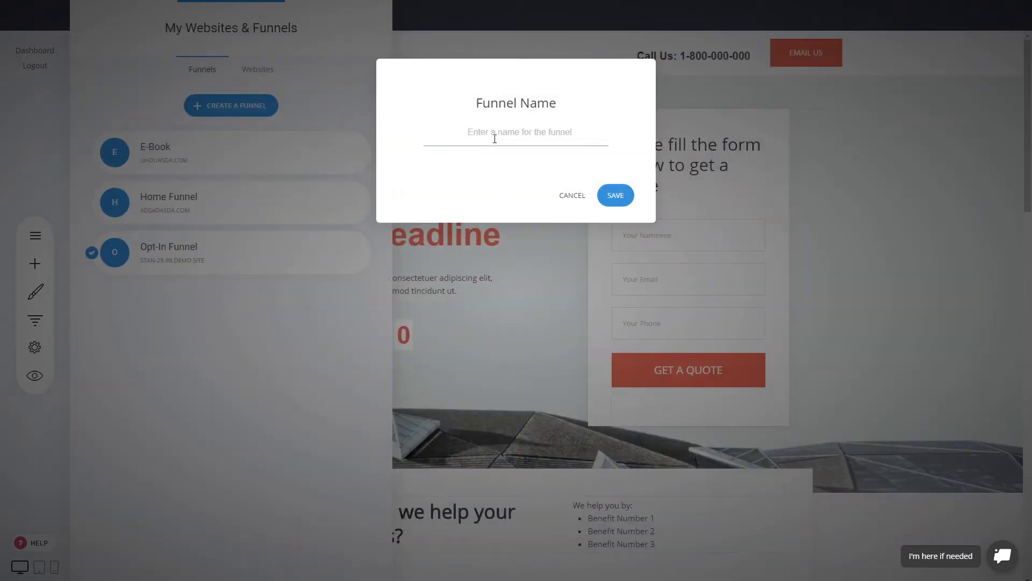
{"action": "type", "text": "Леад"}
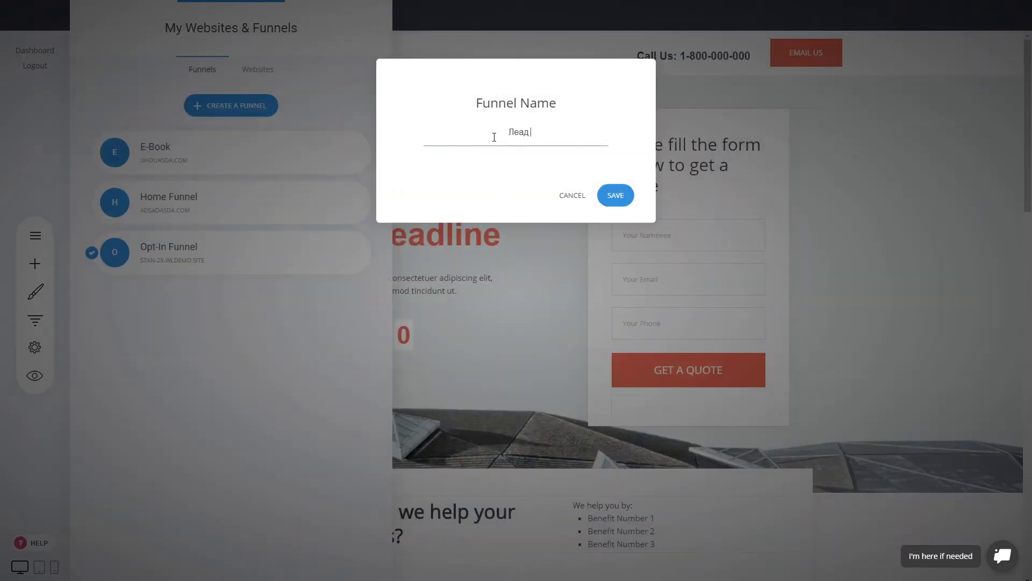
{"action": "type", "text": "ead Magnet - Book"}
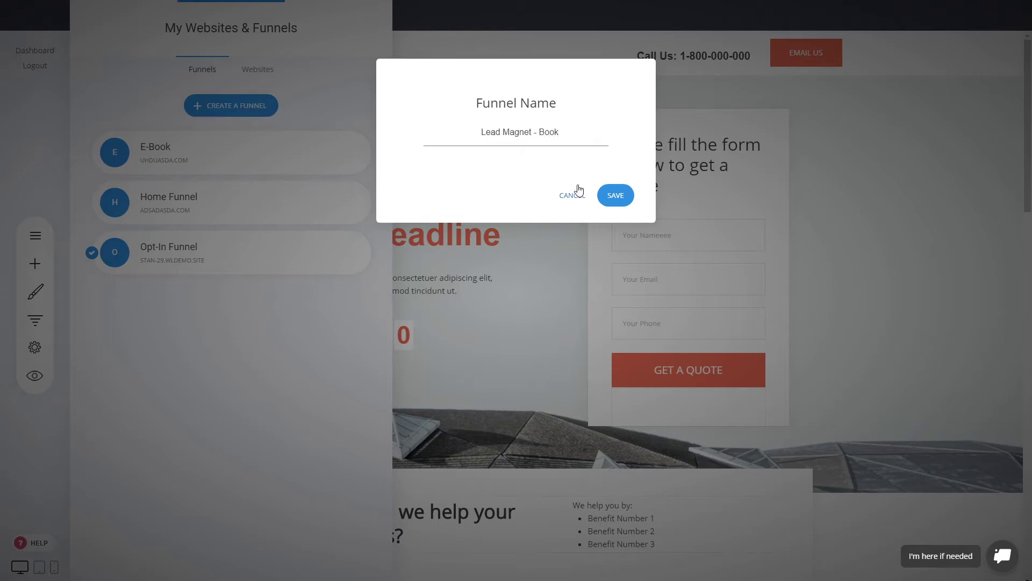
{"action": "left_click", "coordinate": [626, 194]}
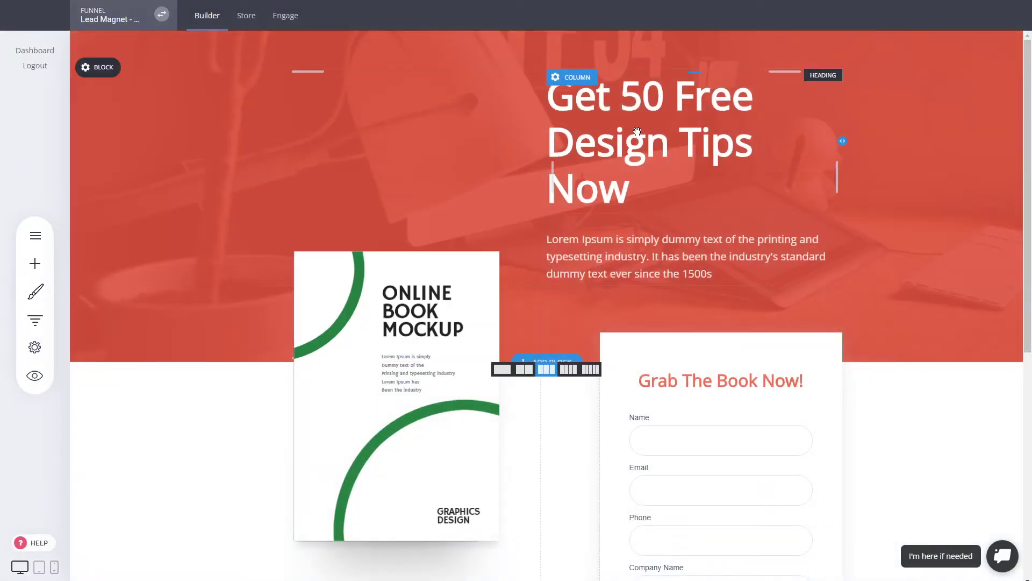
Inspect the text formatting options of the hero headline and of the paragraph beneath it
{"action": "left_click", "coordinate": [656, 140]}
{"action": "left_click", "coordinate": [680, 136]}
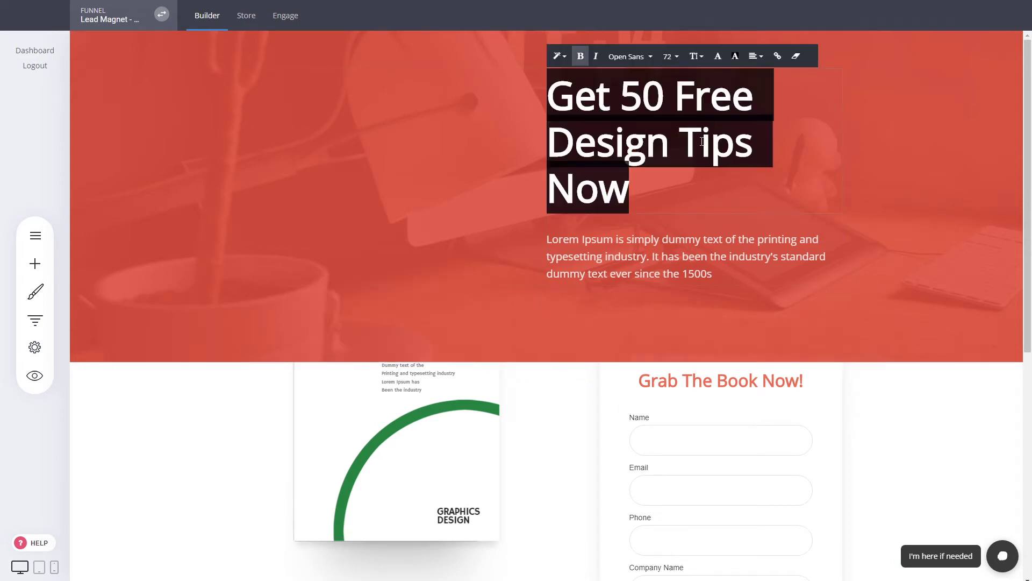
{"action": "left_click", "coordinate": [876, 153]}
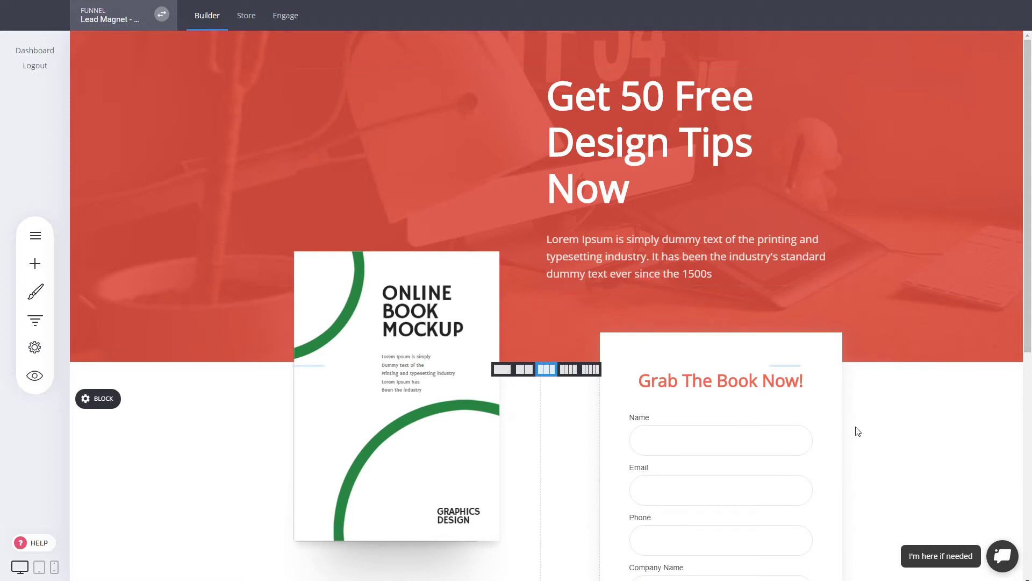
{"action": "left_click", "coordinate": [682, 265]}
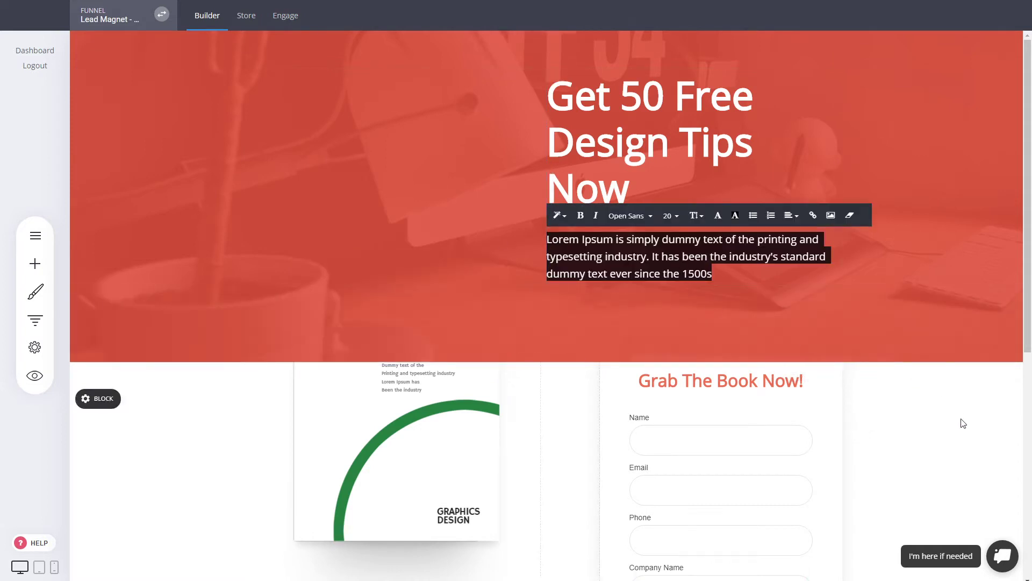
{"action": "left_click", "coordinate": [963, 423]}
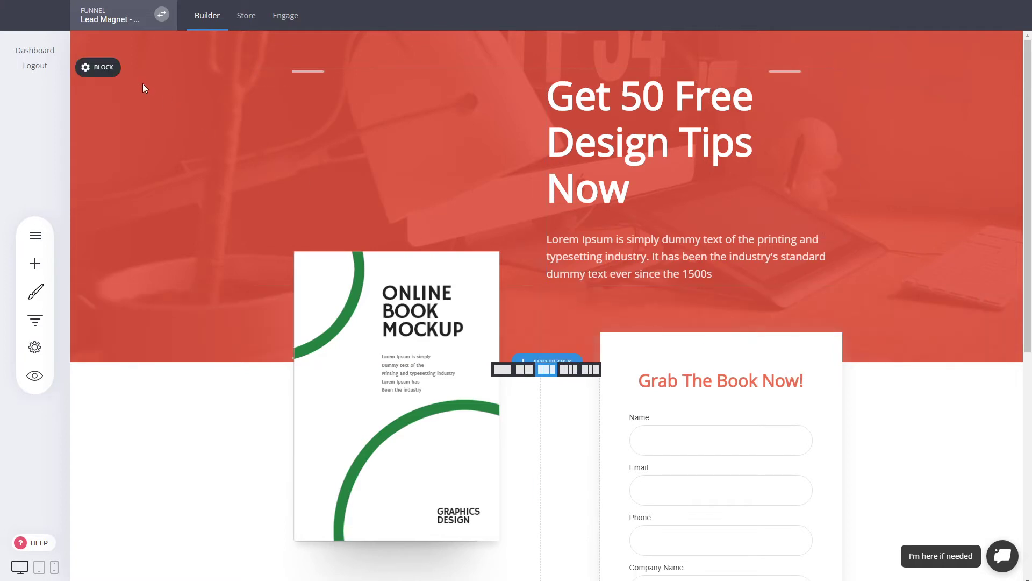
Change the hero block's overlay color to the muted brown #734A46 in its container settings
{"action": "left_click", "coordinate": [99, 69]}
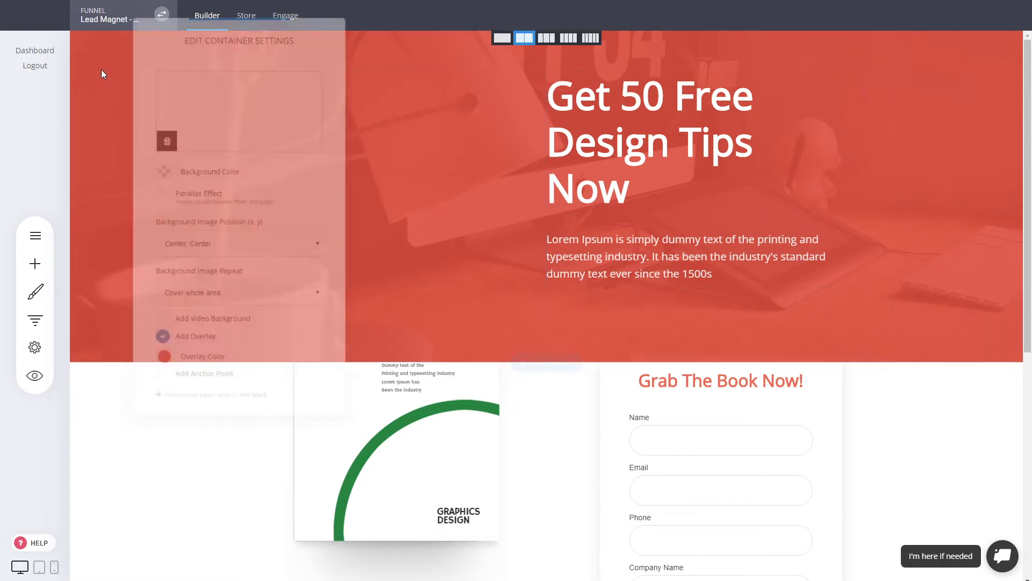
{"action": "left_click", "coordinate": [160, 365]}
{"action": "mouse_move", "coordinate": [203, 403]}
{"action": "left_mouse_down"}
{"action": "mouse_move", "coordinate": [211, 396]}
{"action": "mouse_move", "coordinate": [196, 384]}
{"action": "left_mouse_up"}
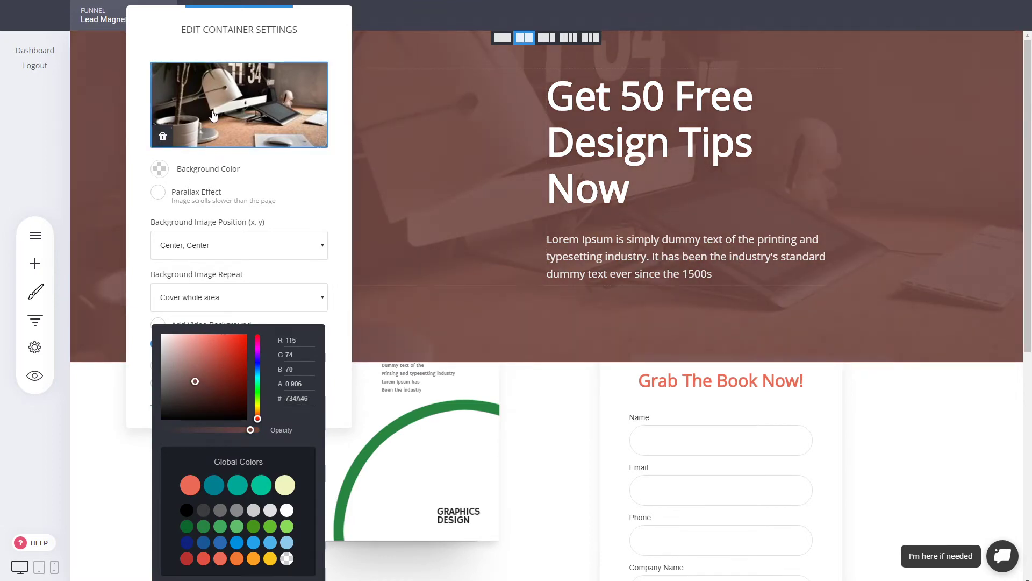
{"action": "left_click", "coordinate": [313, 194]}
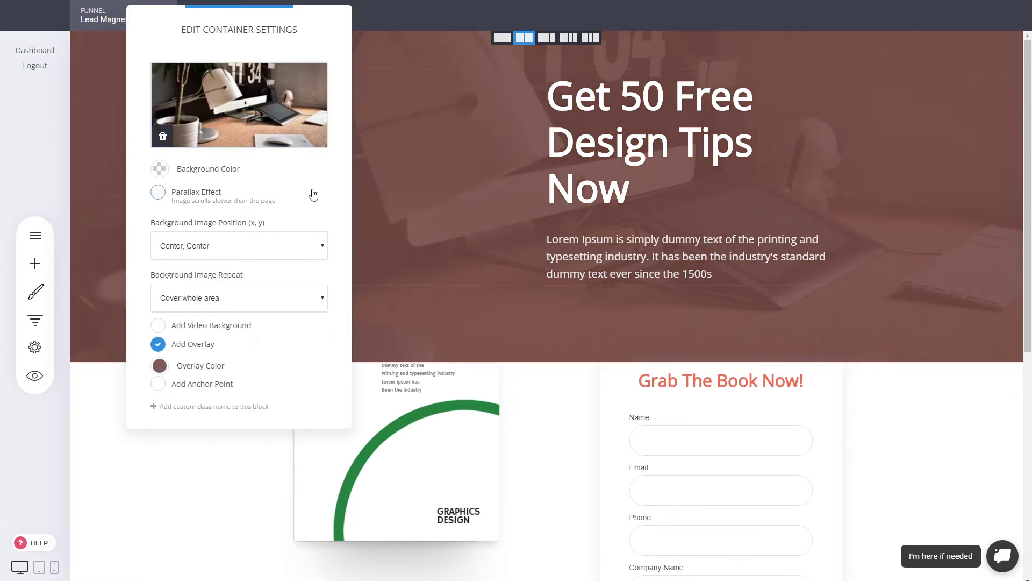
{"action": "left_click", "coordinate": [188, 194]}
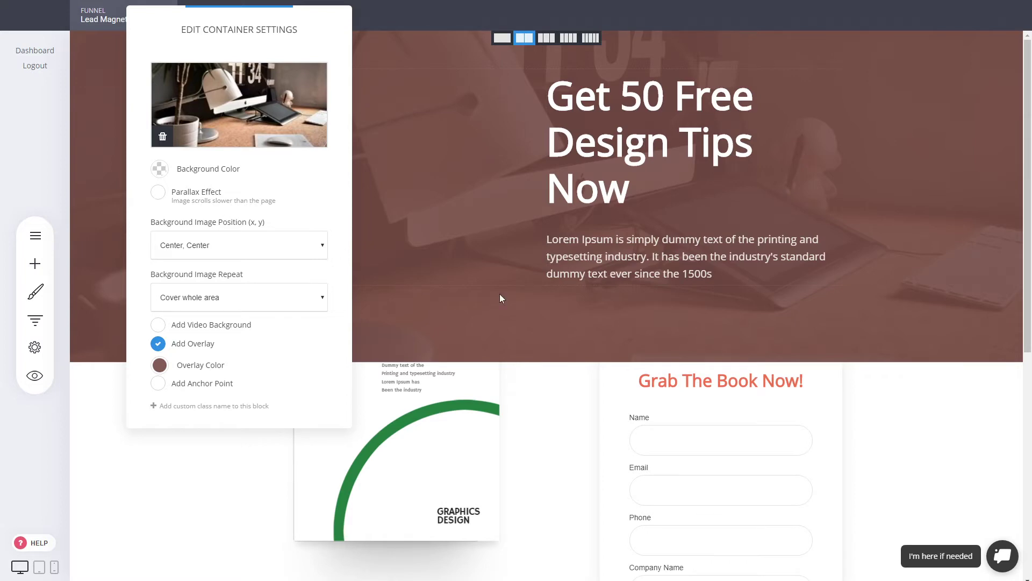
{"action": "left_click", "coordinate": [894, 422]}
Inspect the image settings of the online book mockup picture
{"action": "scroll", "coordinate": [435, 329], "scroll_direction": "down", "scroll_amount": 3}
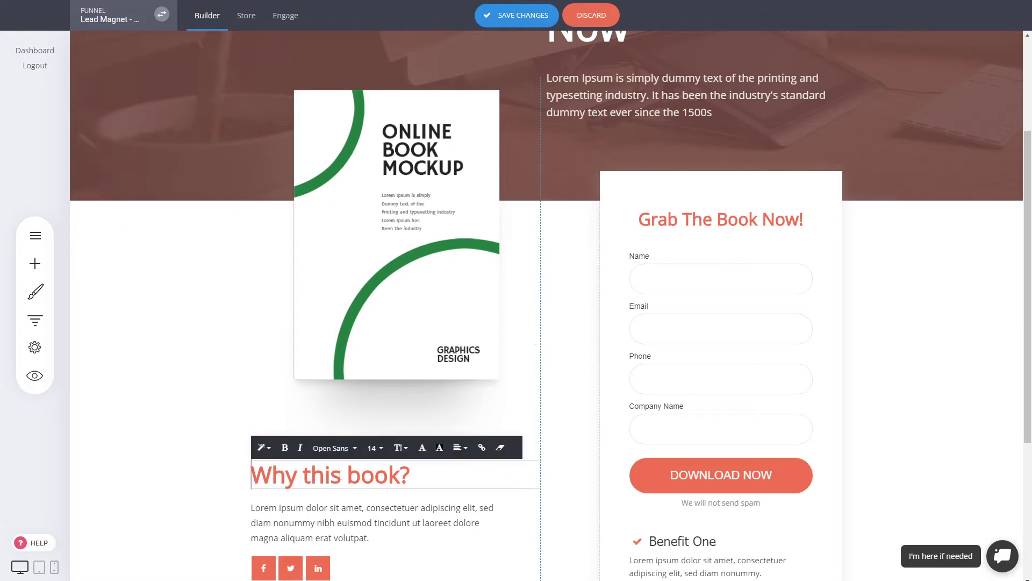
{"action": "left_click", "coordinate": [407, 332]}
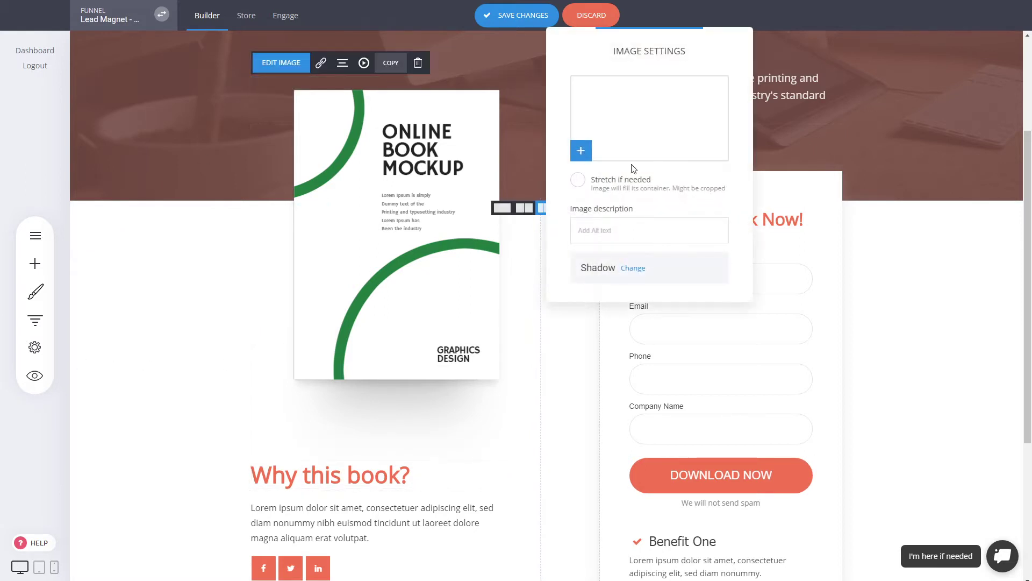
{"action": "left_click", "coordinate": [931, 268]}
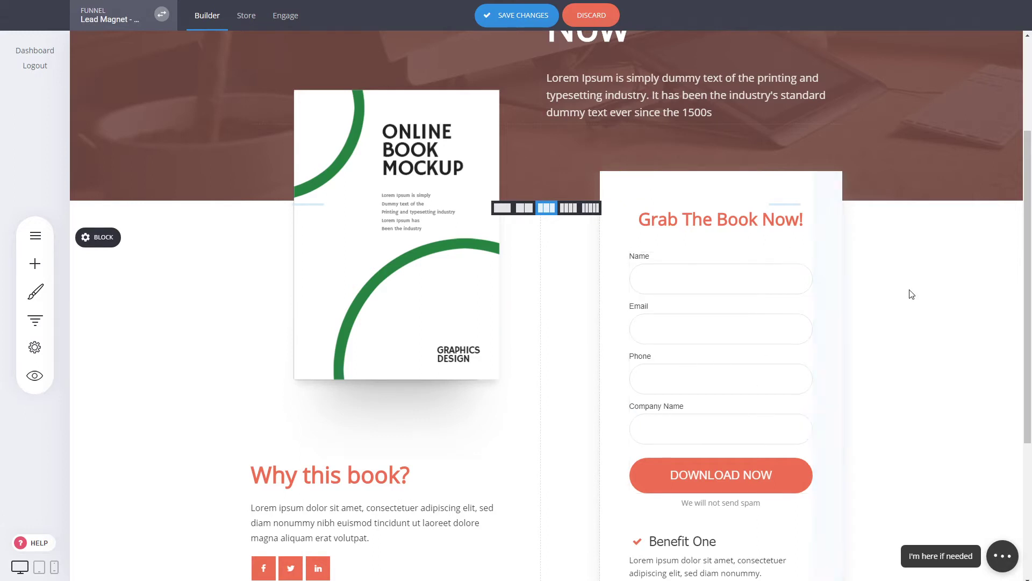
Set the top column margin of the "Grab The Book Now!" form column to -65px and view its shadow settings
{"action": "scroll", "coordinate": [785, 320], "scroll_direction": "down", "scroll_amount": 2}
{"action": "scroll", "coordinate": [957, 218], "scroll_direction": "up", "scroll_amount": 1}
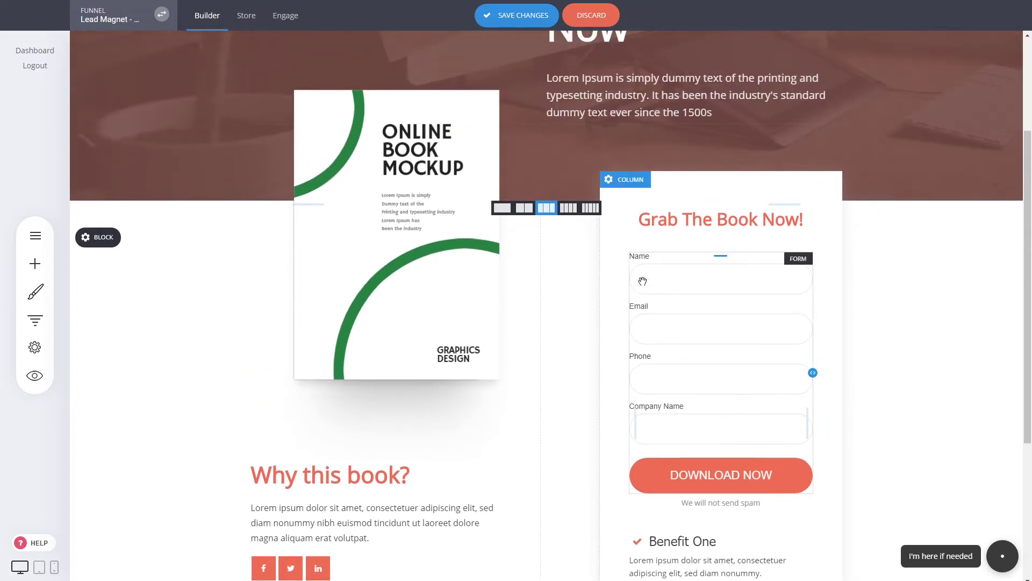
{"action": "scroll", "coordinate": [645, 377], "scroll_direction": "up", "scroll_amount": 2}
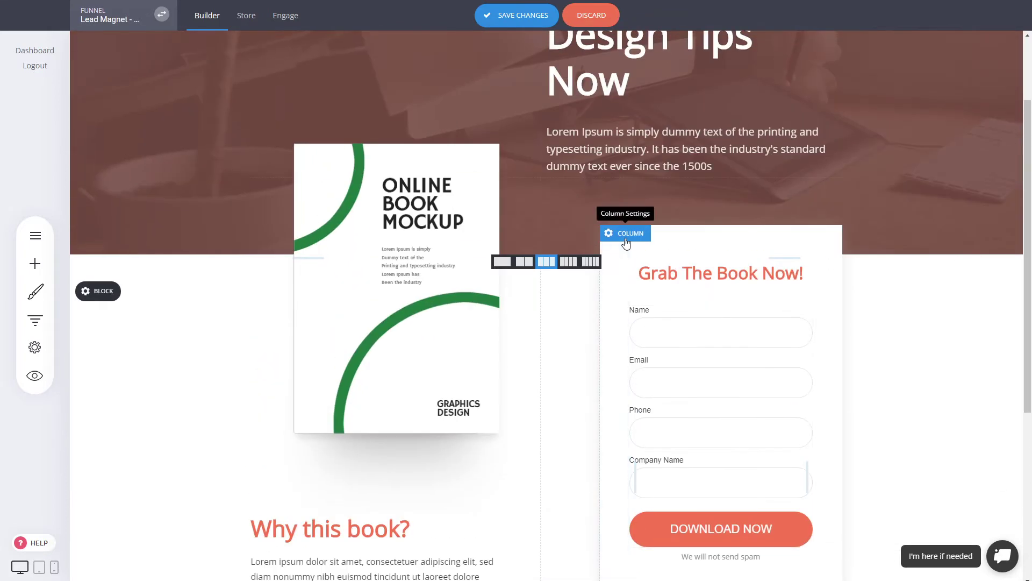
{"action": "left_click", "coordinate": [625, 235]}
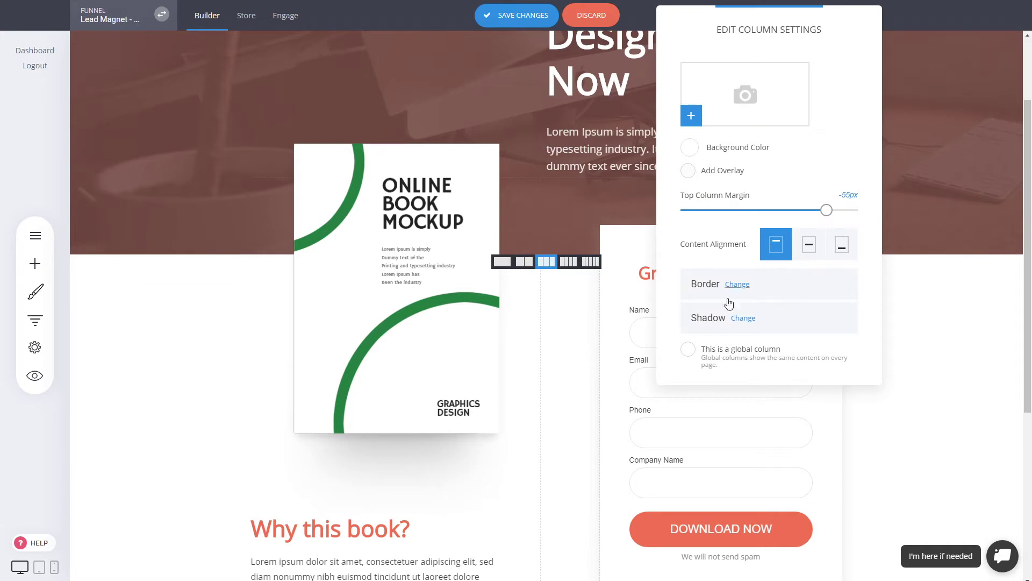
{"action": "mouse_move", "coordinate": [826, 210]}
{"action": "left_mouse_down"}
{"action": "mouse_move", "coordinate": [859, 211]}
{"action": "mouse_move", "coordinate": [822, 213]}
{"action": "left_mouse_up"}
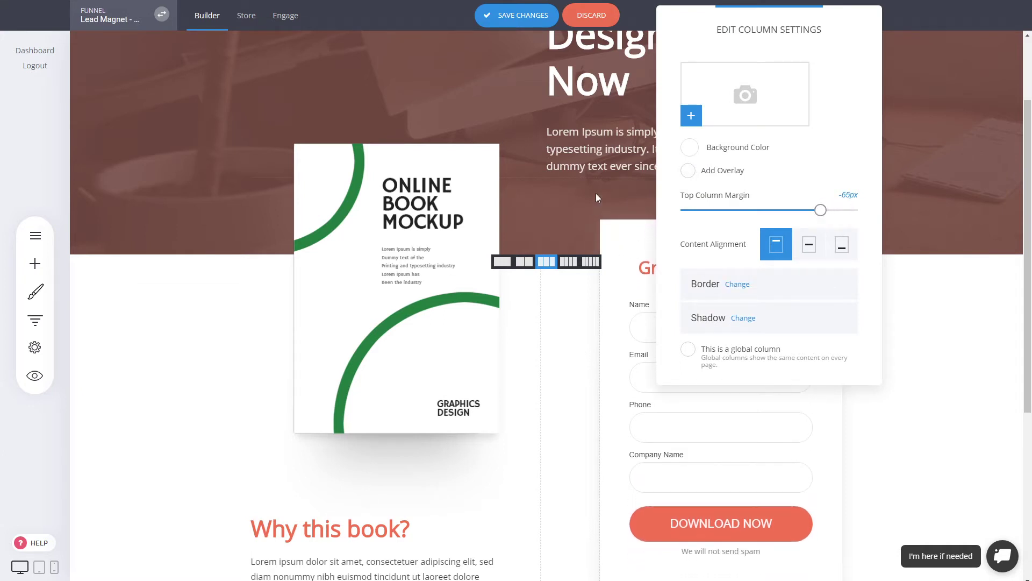
{"action": "left_click", "coordinate": [743, 317]}
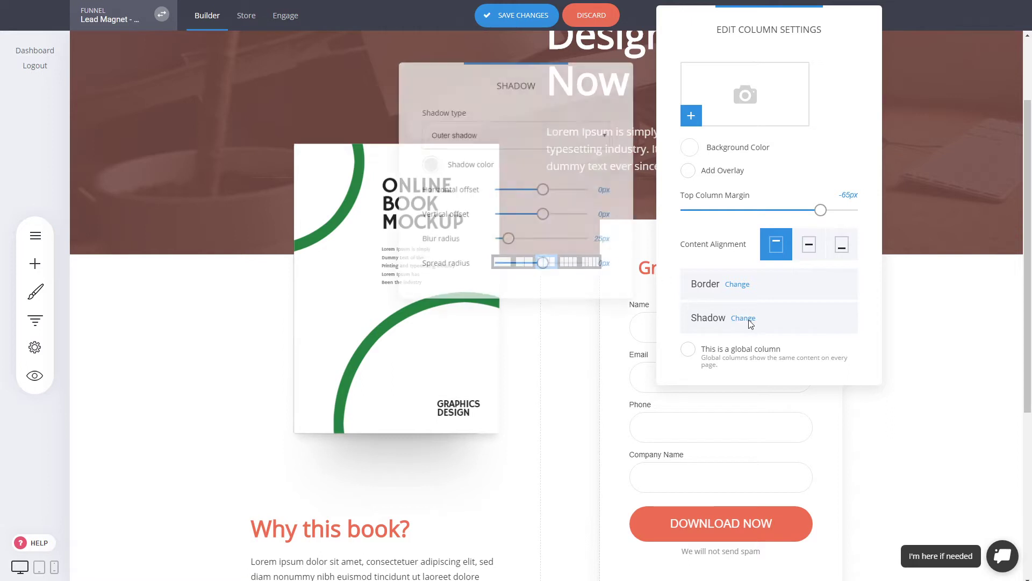
{"action": "left_click", "coordinate": [888, 291]}
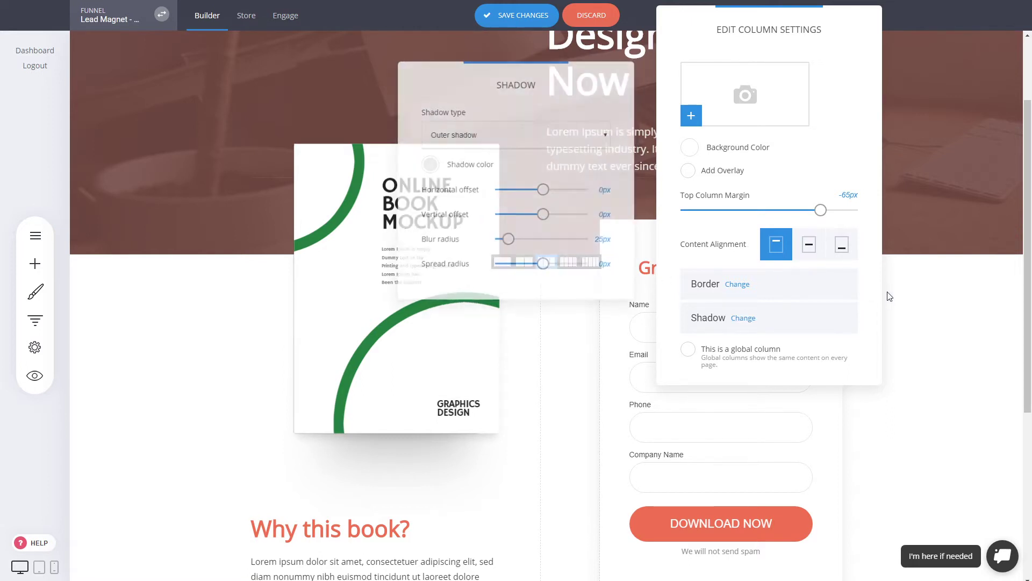
{"action": "left_click", "coordinate": [953, 309]}
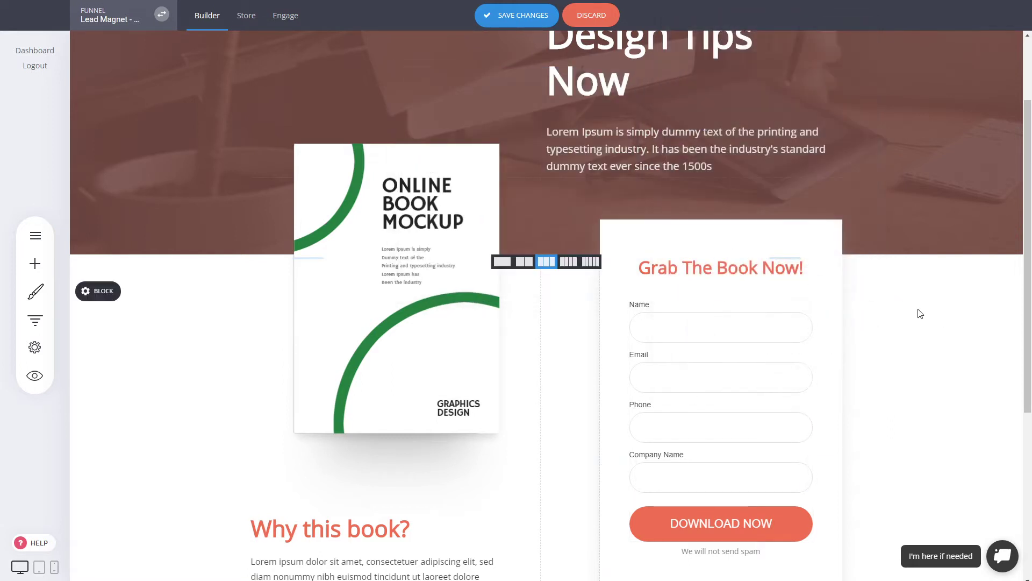
Add the "Scale Your Business with these 6 principles" block from the Services category between the form block and the footer
{"action": "scroll", "coordinate": [919, 313], "scroll_direction": "down", "scroll_amount": 3}
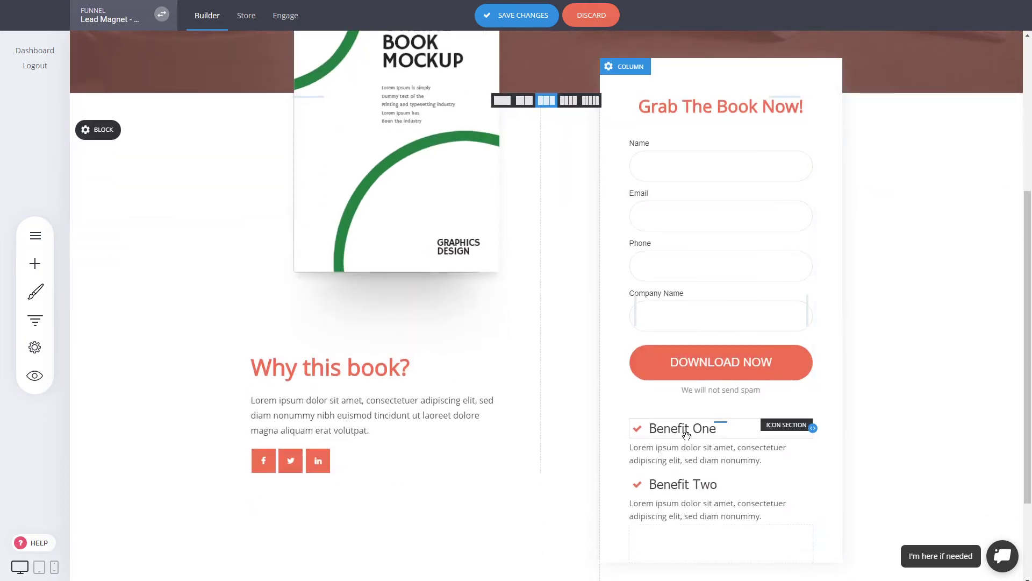
{"action": "scroll", "coordinate": [922, 350], "scroll_direction": "down", "scroll_amount": 2}
{"action": "scroll", "coordinate": [923, 351], "scroll_direction": "up", "scroll_amount": 3}
{"action": "scroll", "coordinate": [920, 352], "scroll_direction": "up", "scroll_amount": 2}
{"action": "scroll", "coordinate": [916, 353], "scroll_direction": "up", "scroll_amount": 2}
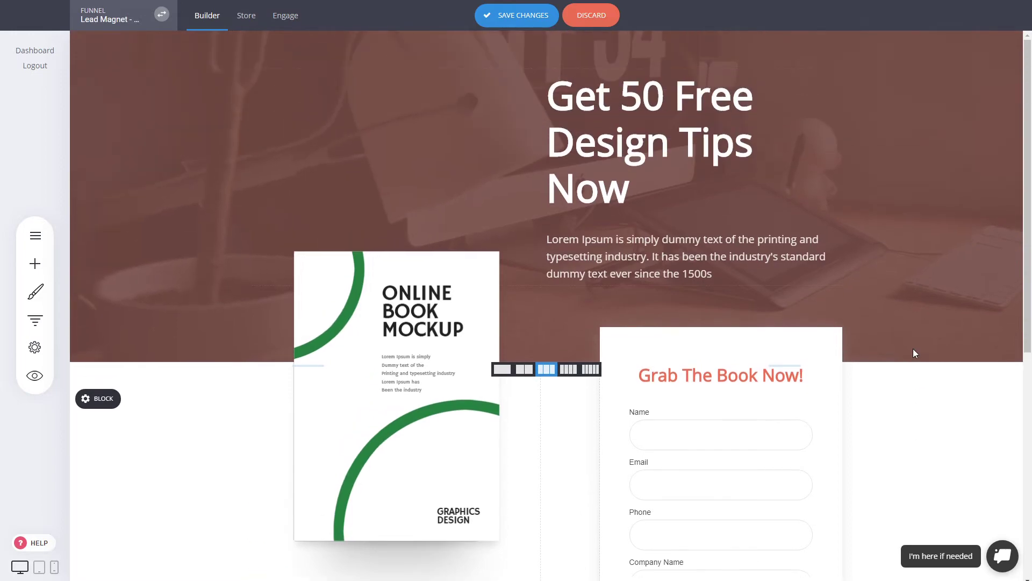
{"action": "scroll", "coordinate": [913, 350], "scroll_direction": "down", "scroll_amount": 6}
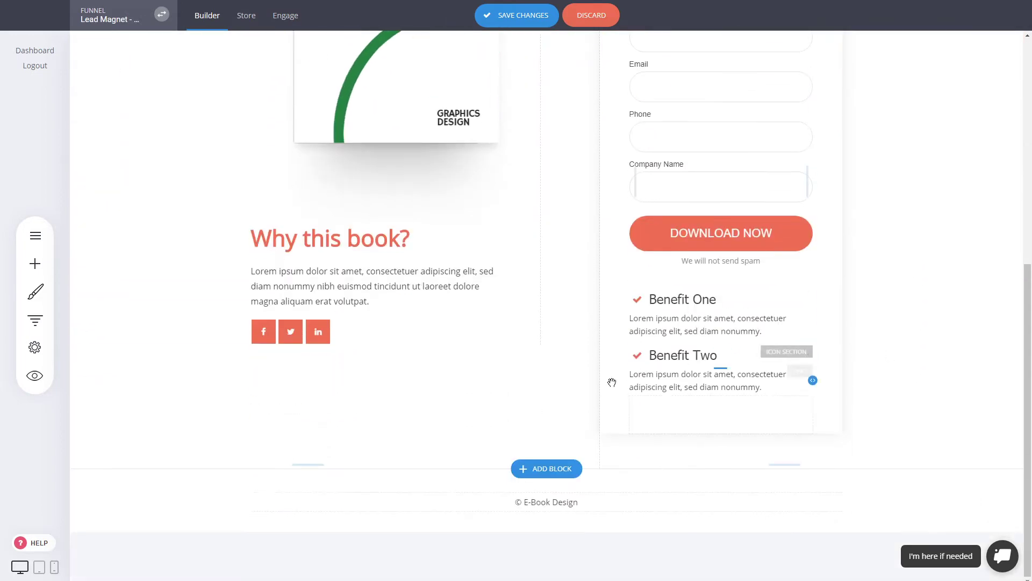
{"action": "left_click", "coordinate": [546, 471]}
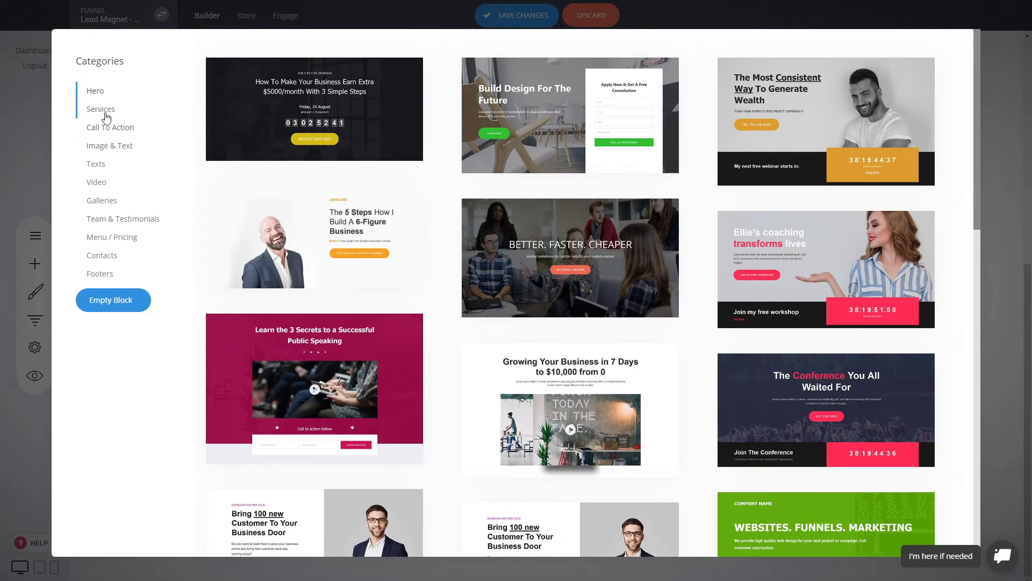
{"action": "left_click", "coordinate": [102, 110]}
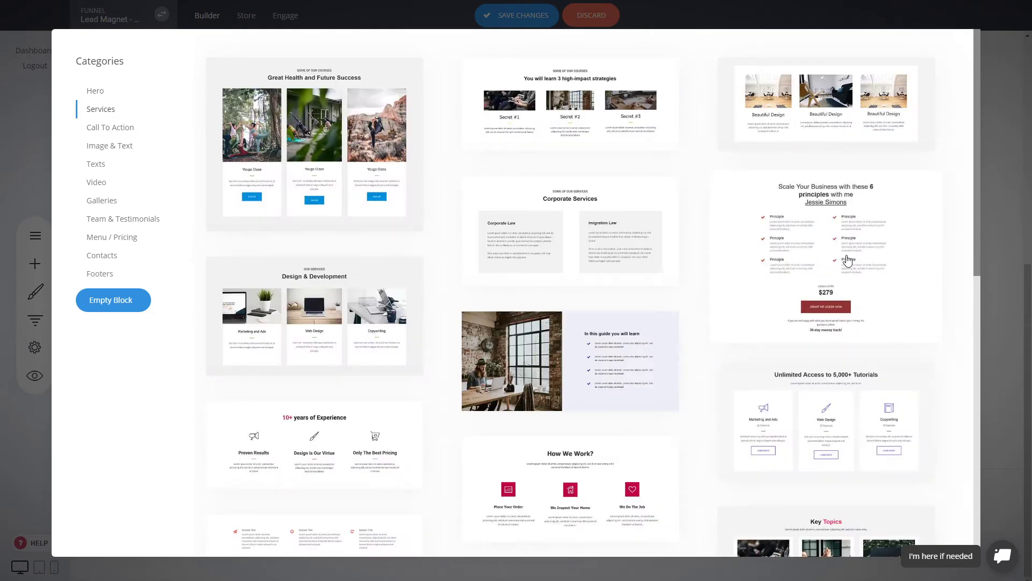
{"action": "left_click", "coordinate": [848, 262]}
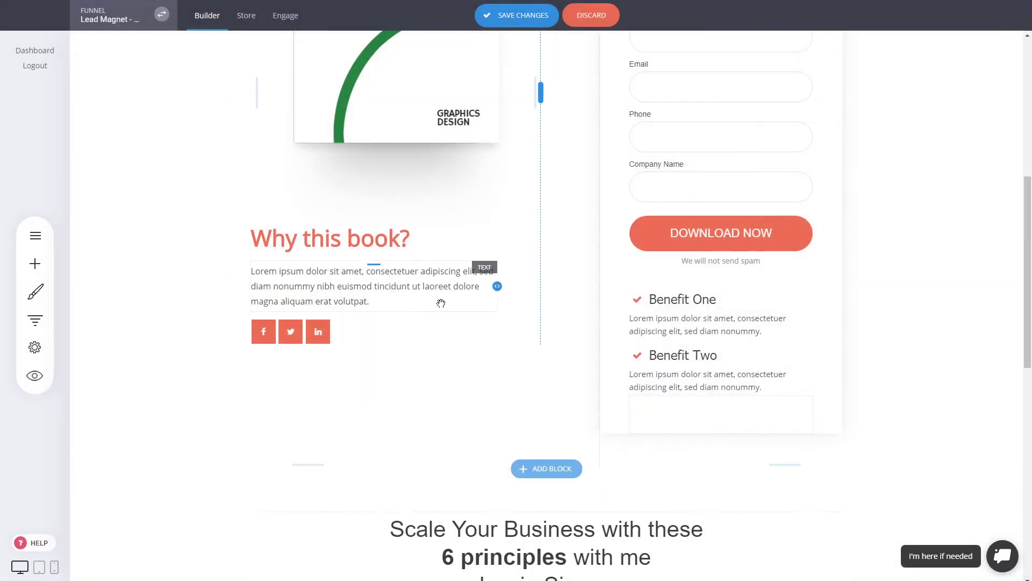
Delete the $279 pricing block below the list of principles
{"action": "scroll", "coordinate": [497, 303], "scroll_direction": "down", "scroll_amount": 7}
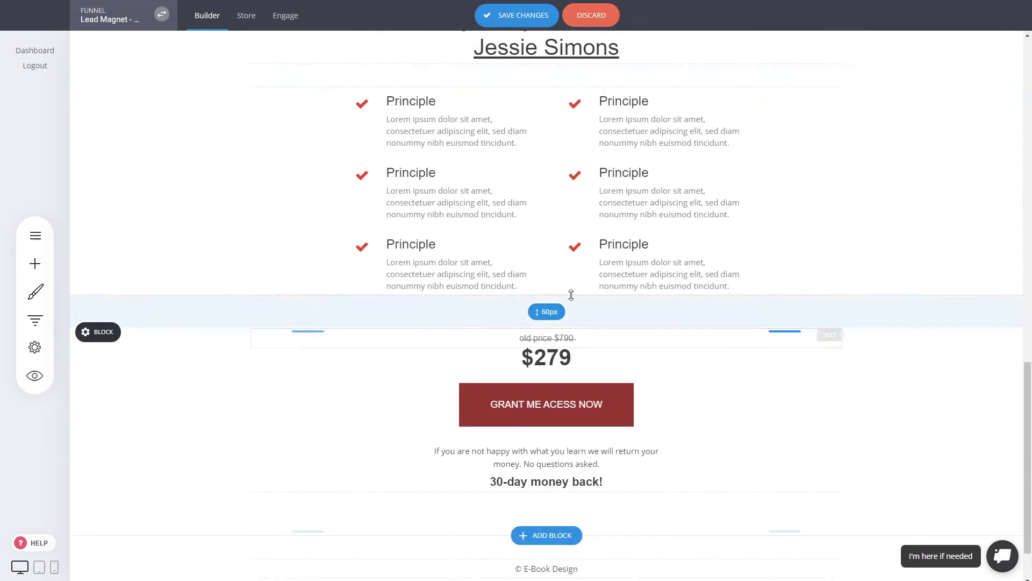
{"action": "mouse_move", "coordinate": [102, 332]}
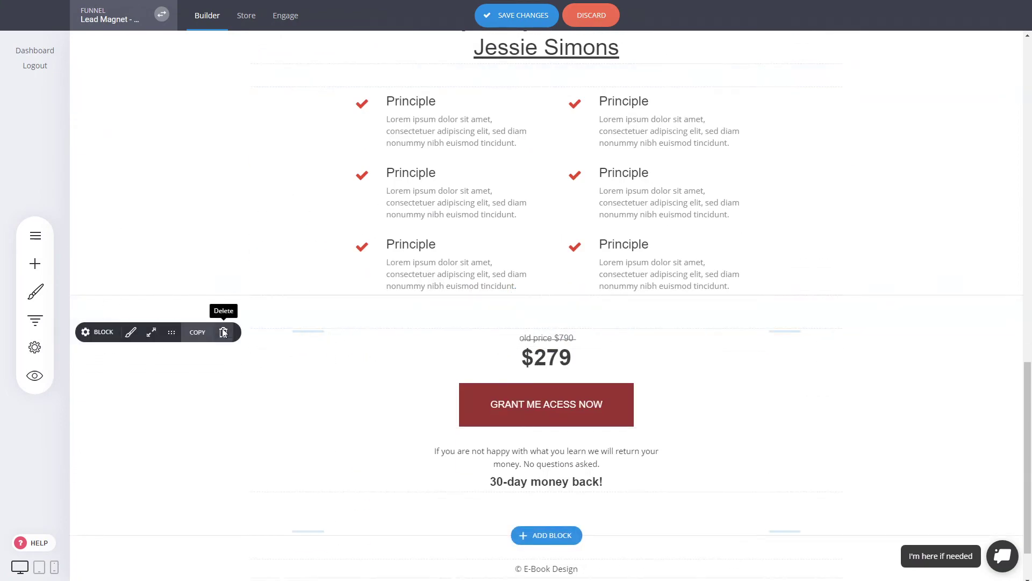
{"action": "left_click", "coordinate": [224, 337]}
{"action": "left_click", "coordinate": [547, 265]}
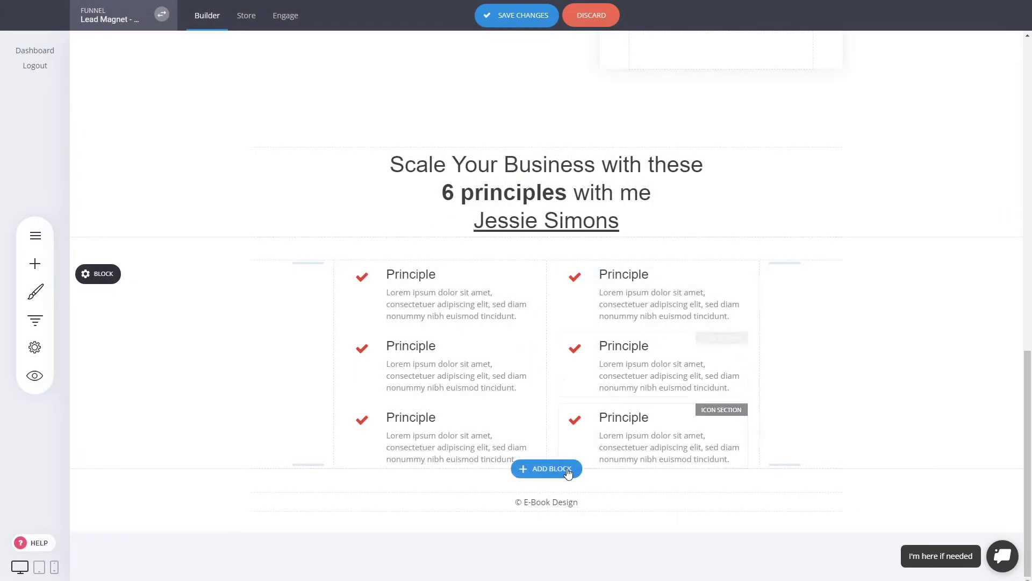
Browse the Call To Action block templates for the spot between the principles list and the footer, without adding one
{"action": "left_click", "coordinate": [549, 469]}
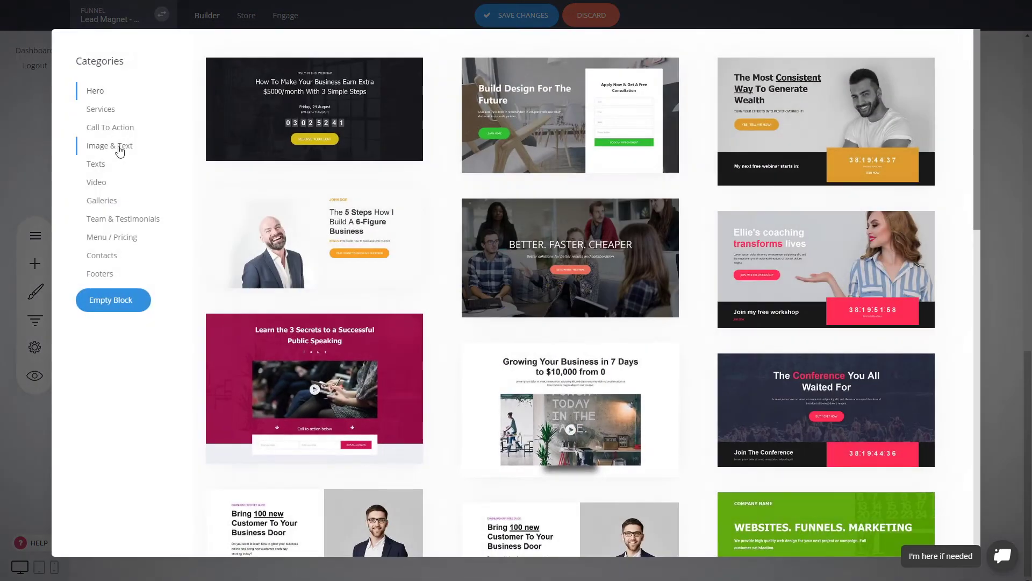
{"action": "left_click", "coordinate": [105, 129]}
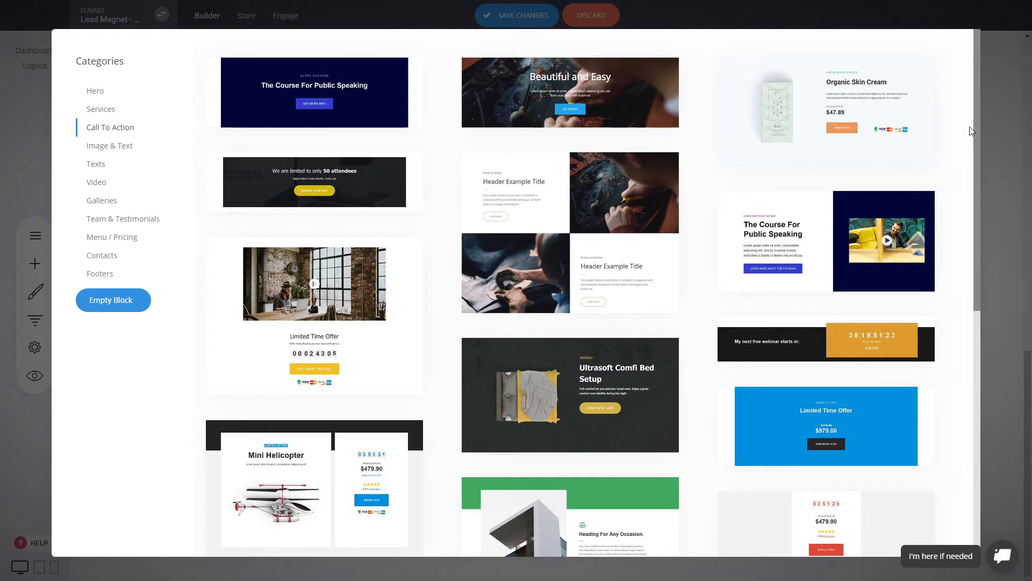
{"action": "left_click", "coordinate": [994, 104]}
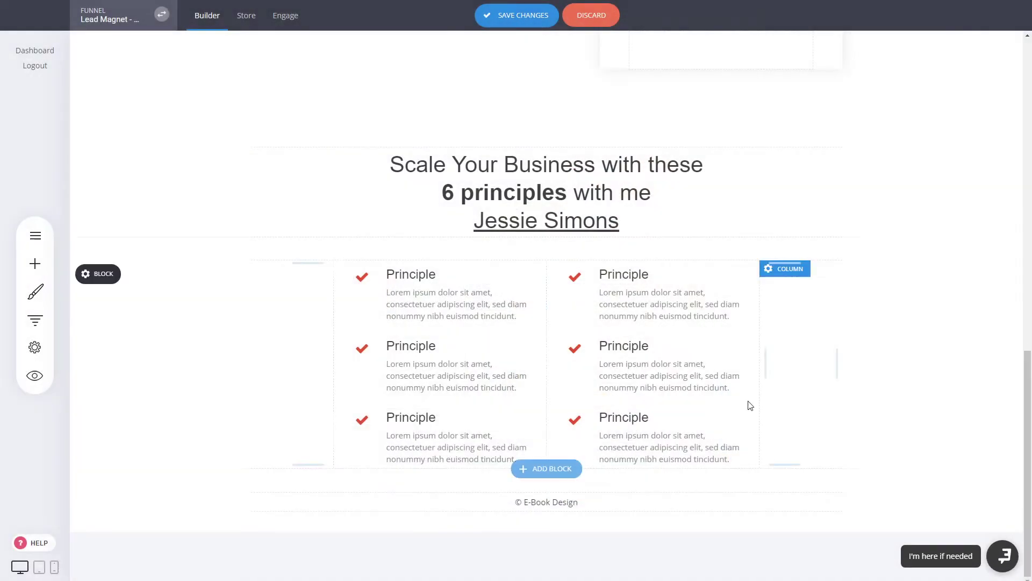
Review the form and principles blocks on the landing page and save the page changes
{"action": "scroll", "coordinate": [857, 318], "scroll_direction": "up", "scroll_amount": 10}
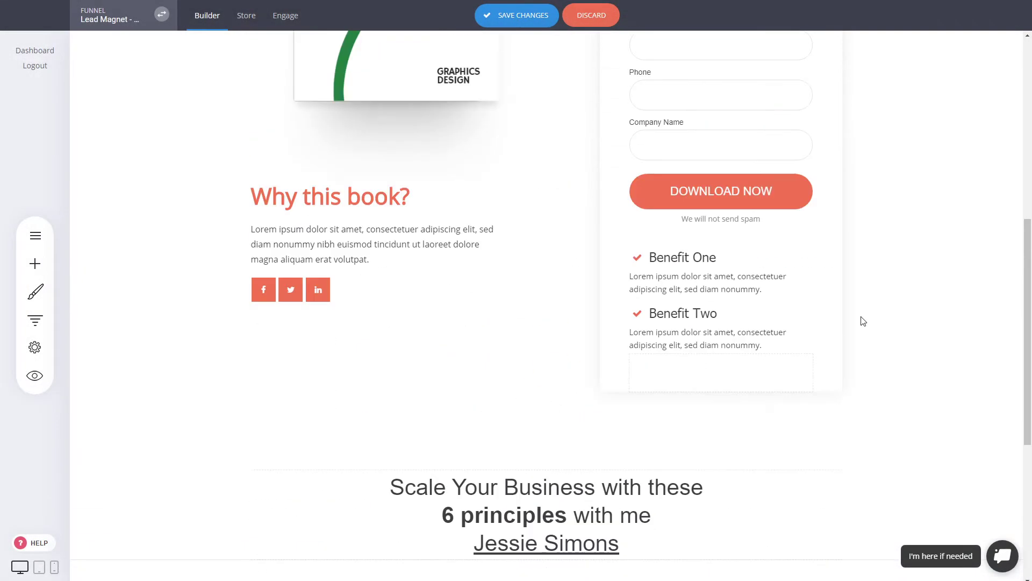
{"action": "scroll", "coordinate": [857, 317], "scroll_direction": "down", "scroll_amount": 5}
{"action": "scroll", "coordinate": [489, 102], "scroll_direction": "down", "scroll_amount": 5}
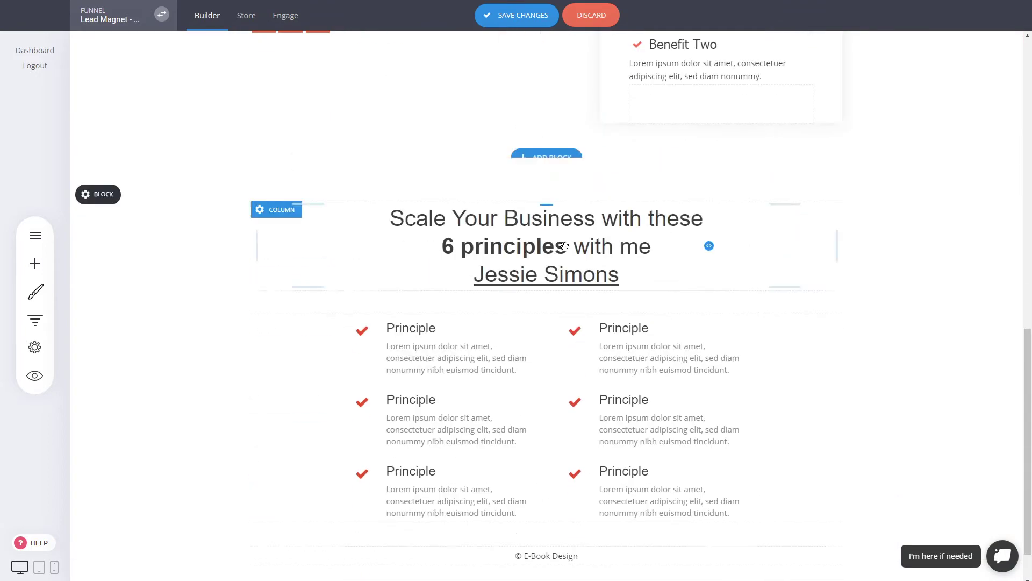
{"action": "left_click", "coordinate": [519, 18]}
Inspect the field list of the "Grab The Book Now!" form and close it without changes
{"action": "scroll", "coordinate": [818, 480], "scroll_direction": "up", "scroll_amount": 10}
{"action": "scroll", "coordinate": [867, 416], "scroll_direction": "down", "scroll_amount": 4}
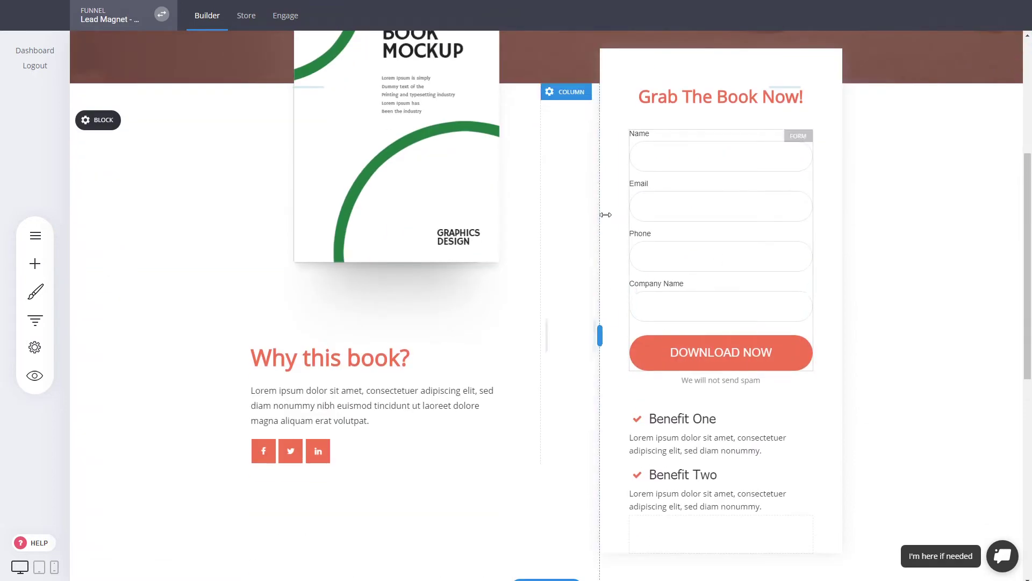
{"action": "scroll", "coordinate": [770, 341], "scroll_direction": "up", "scroll_amount": 5}
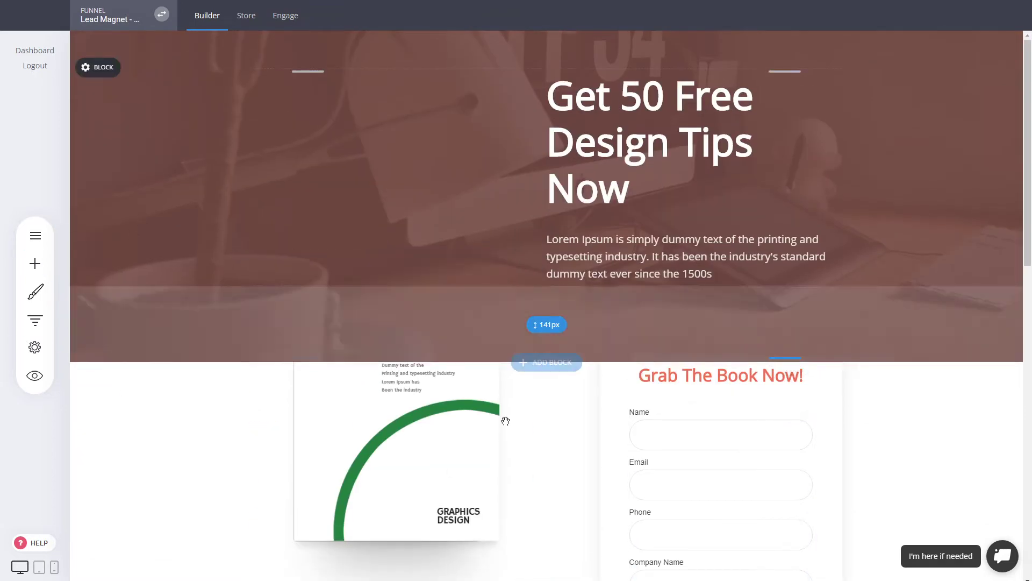
{"action": "scroll", "coordinate": [693, 392], "scroll_direction": "down", "scroll_amount": 3}
{"action": "left_click", "coordinate": [698, 372]}
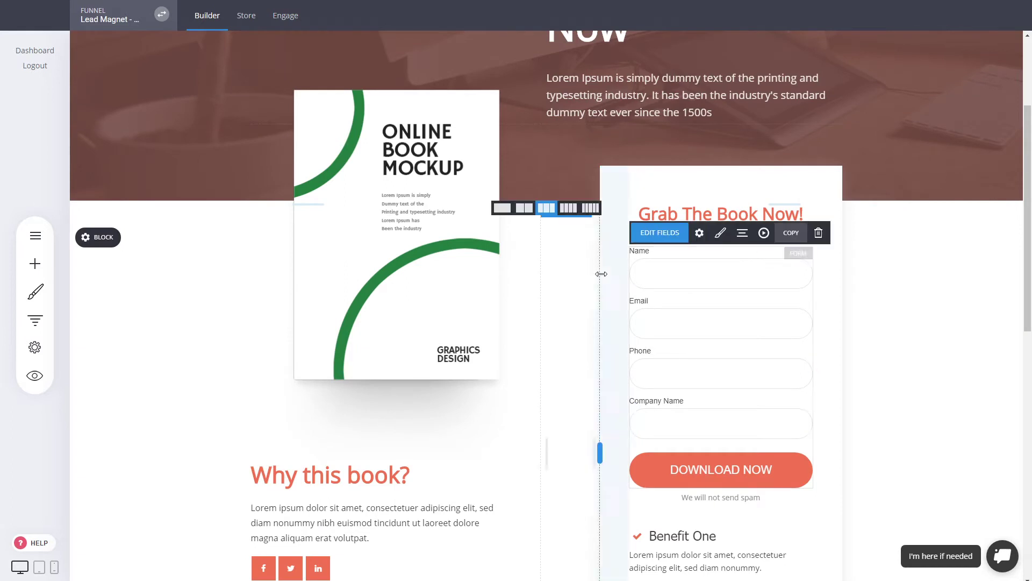
{"action": "left_click", "coordinate": [660, 232]}
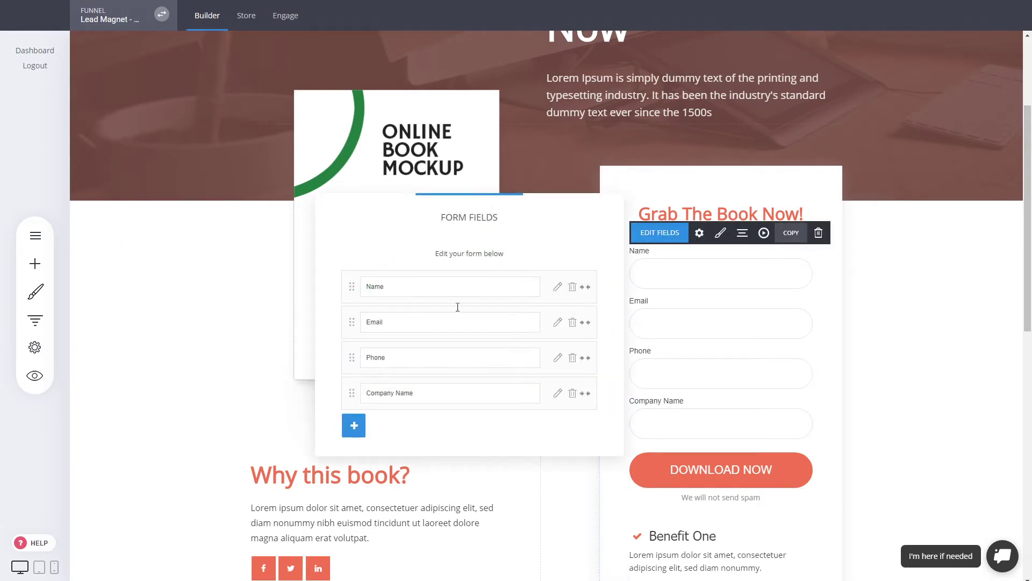
{"action": "left_click", "coordinate": [876, 334]}
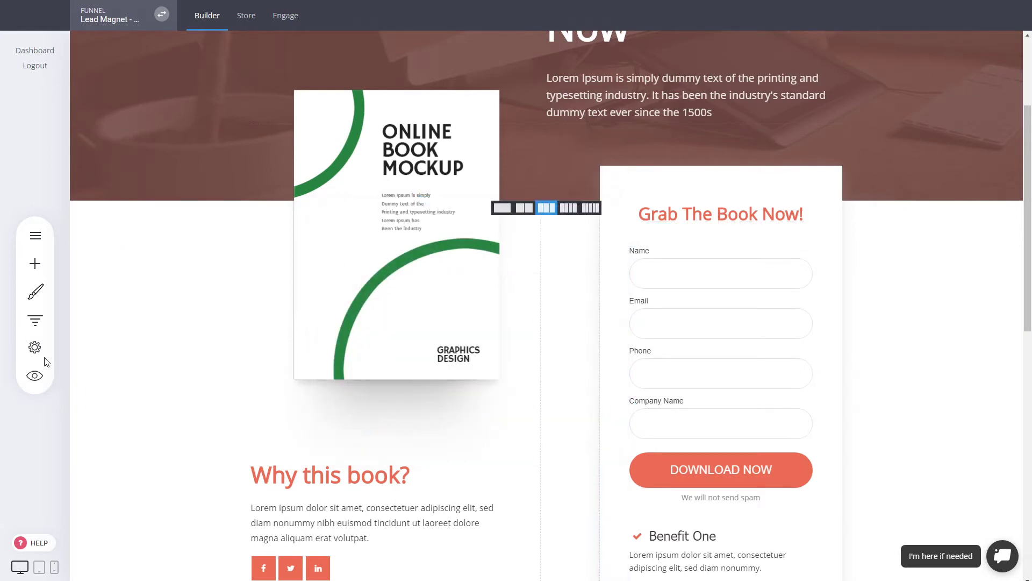
Open the funnel's Download Page step for editing and bring up the settings of its DOWNLOAD NOW button
{"action": "left_click", "coordinate": [35, 320]}
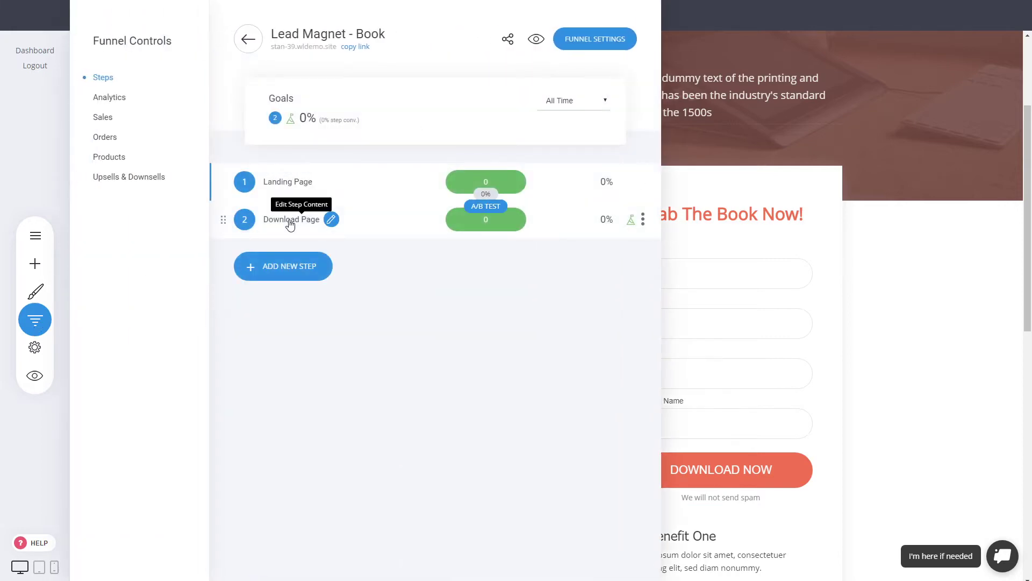
{"action": "left_click", "coordinate": [290, 221]}
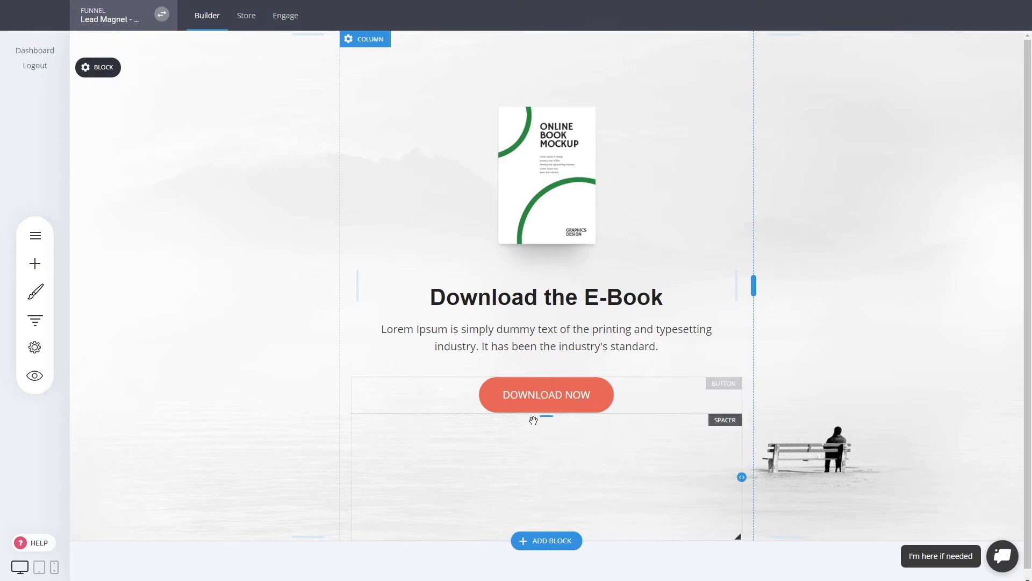
{"action": "left_click", "coordinate": [590, 400]}
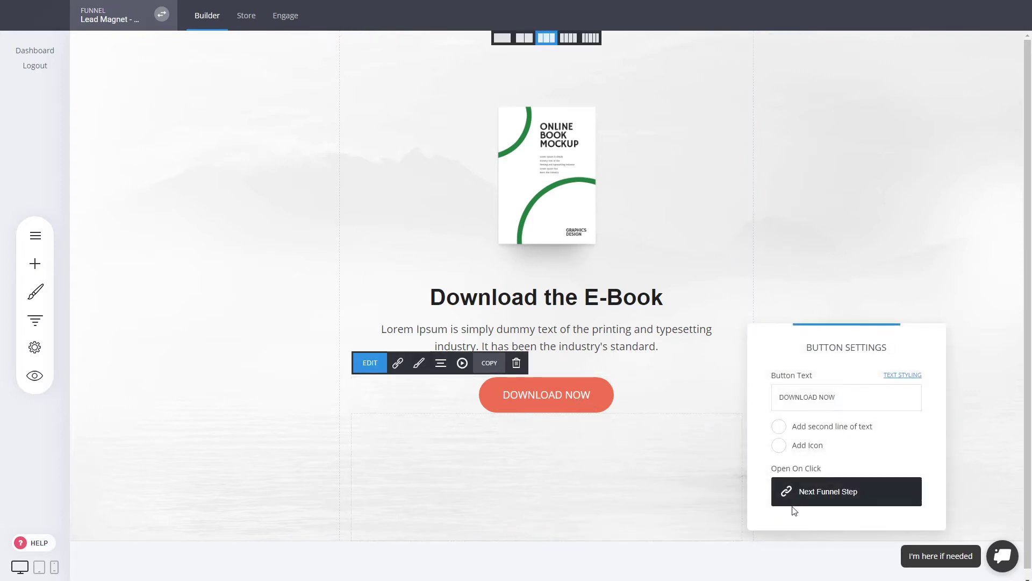
{"action": "left_click", "coordinate": [513, 396]}
{"action": "left_click", "coordinate": [512, 398]}
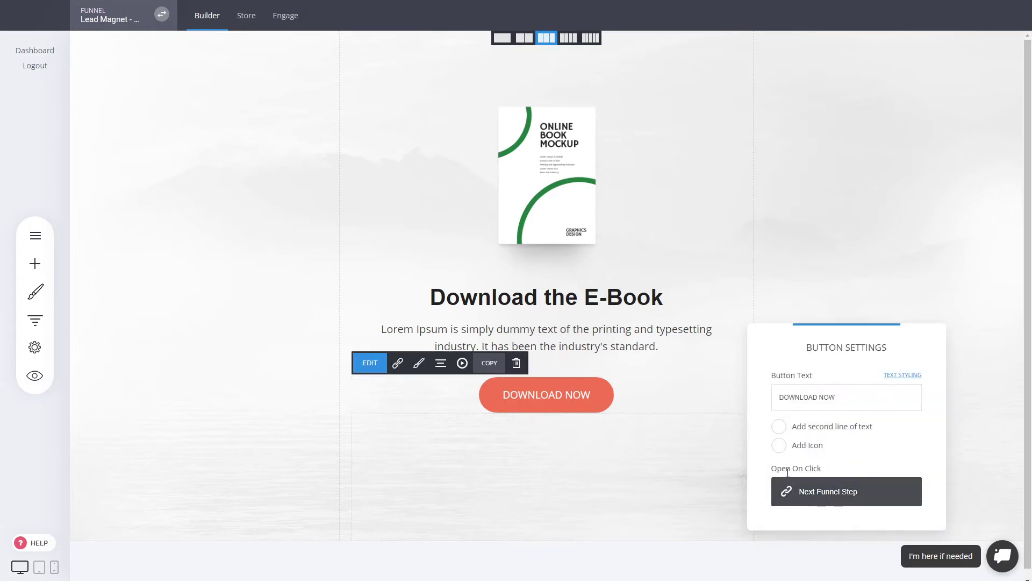
Upload "7 - Lead Magnet.pdf" to the Images folder and set it as the file link of the DOWNLOAD NOW button
{"action": "left_click", "coordinate": [814, 494]}
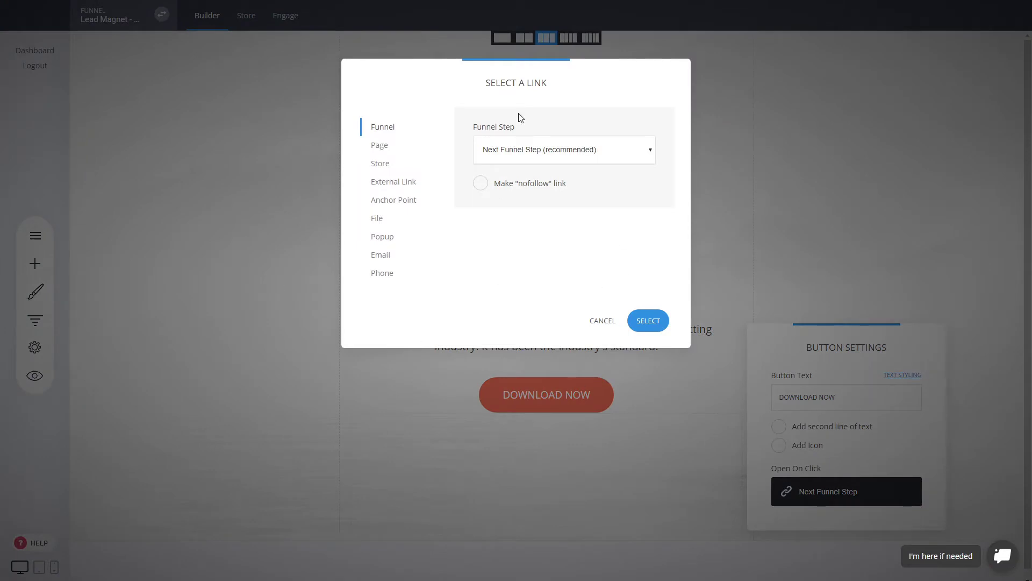
{"action": "left_click", "coordinate": [381, 223]}
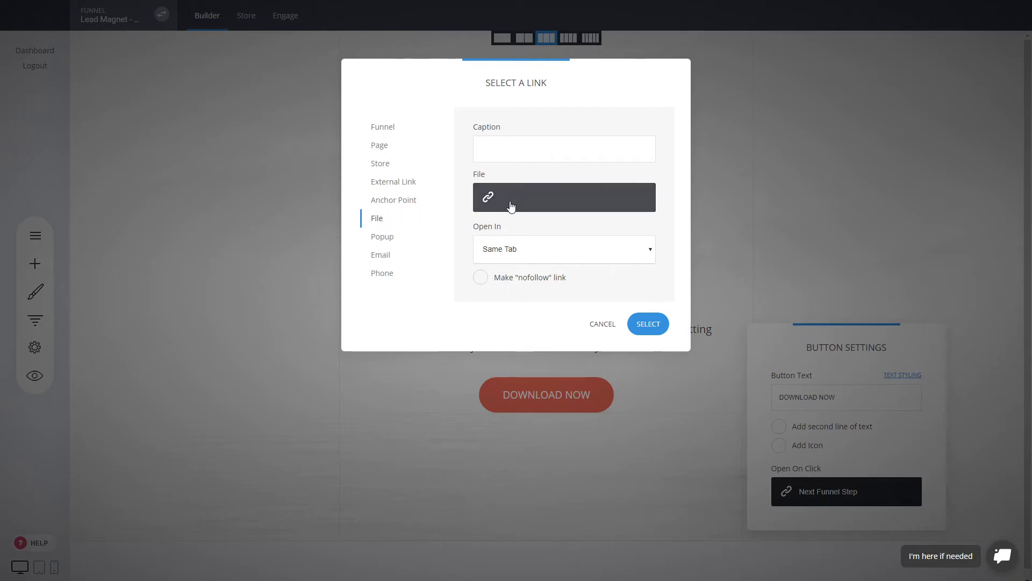
{"action": "left_click", "coordinate": [558, 210]}
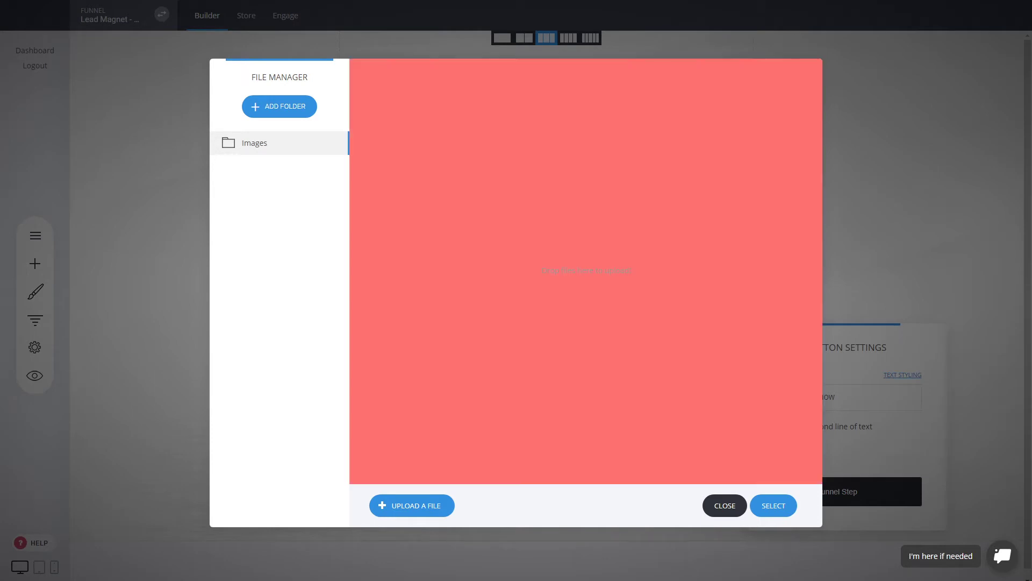
{"action": "left_click_drag", "start_coordinate": [0, 172], "coordinate": [461, 172]}
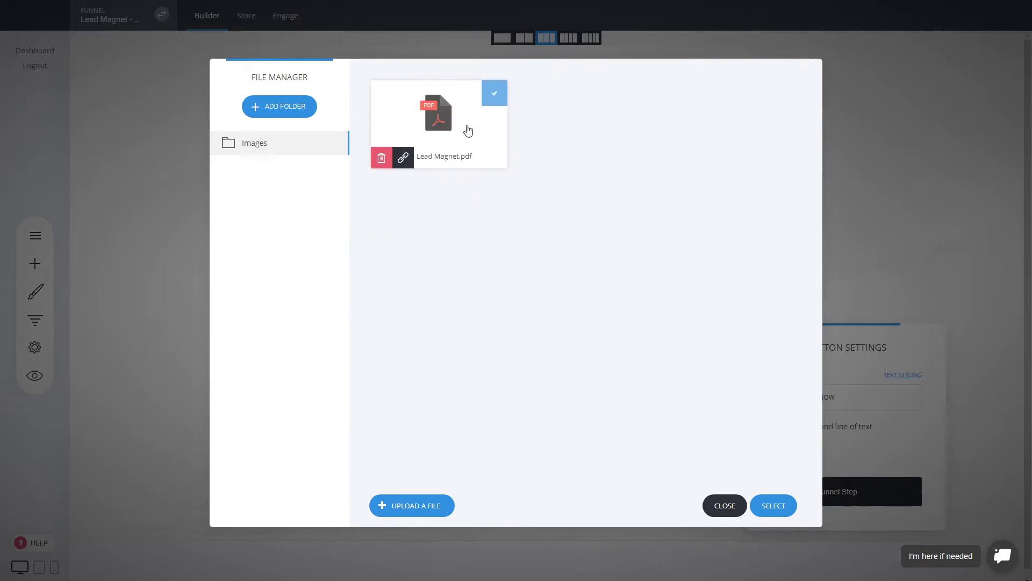
{"action": "left_click", "coordinate": [768, 508]}
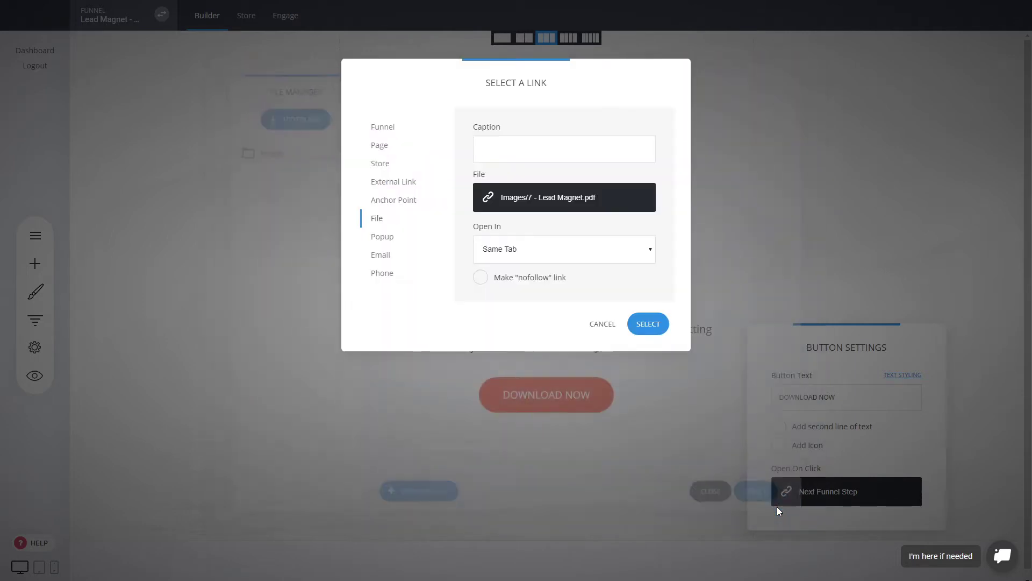
{"action": "left_click", "coordinate": [650, 323]}
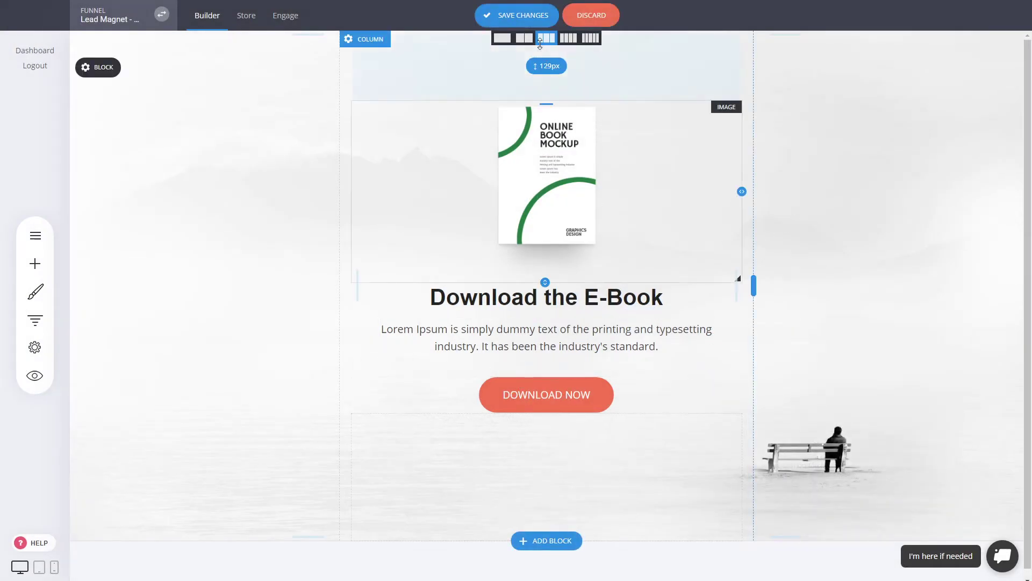
Save the changes to the download page and check the page in the website preview
{"action": "left_click", "coordinate": [526, 15]}
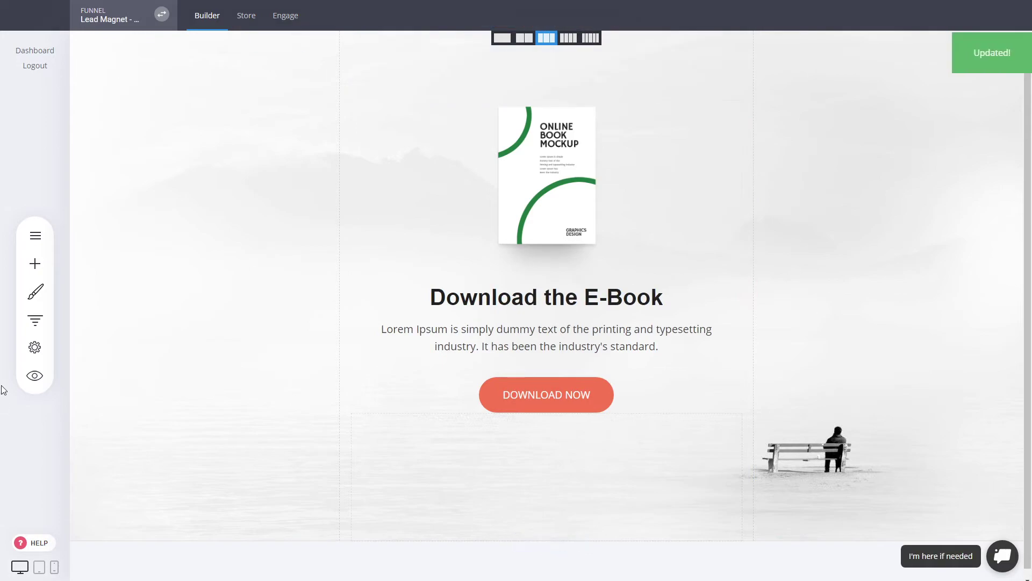
{"action": "left_click", "coordinate": [34, 375]}
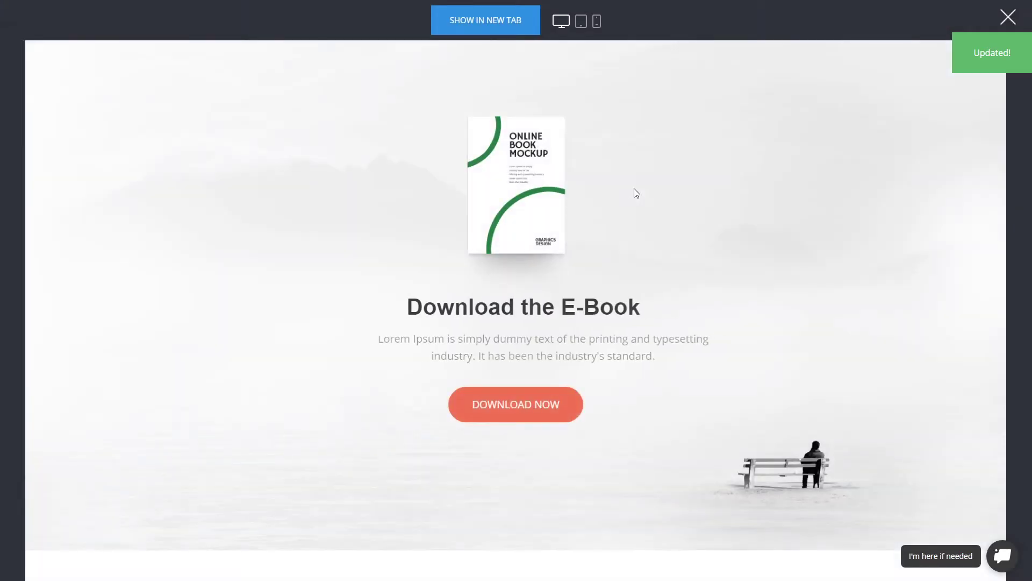
{"action": "left_click", "coordinate": [1008, 17]}
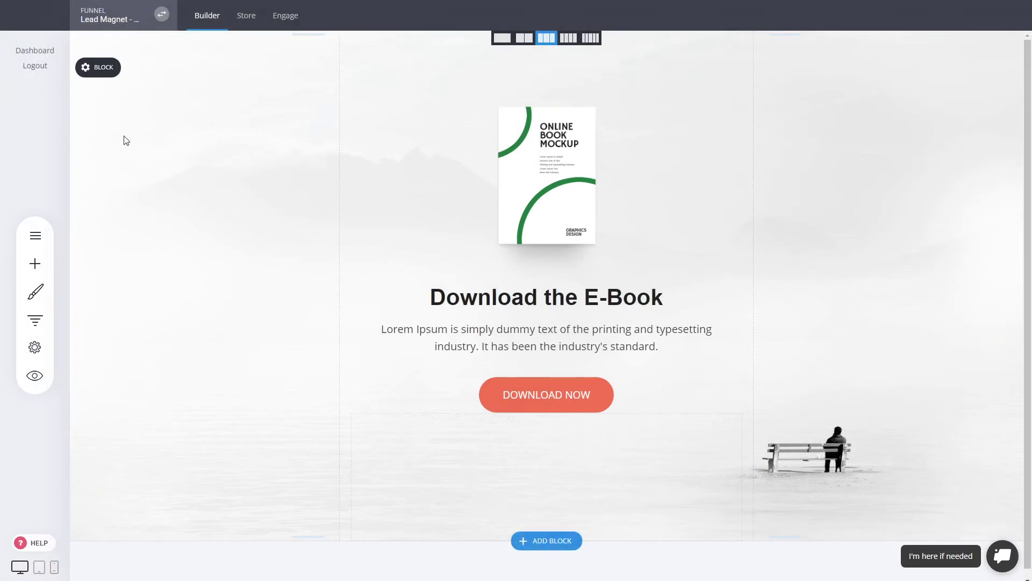
Switch to the funnel's Landing Page step and preview it down to the "Grab The Book Now!" form
{"action": "left_click", "coordinate": [35, 320]}
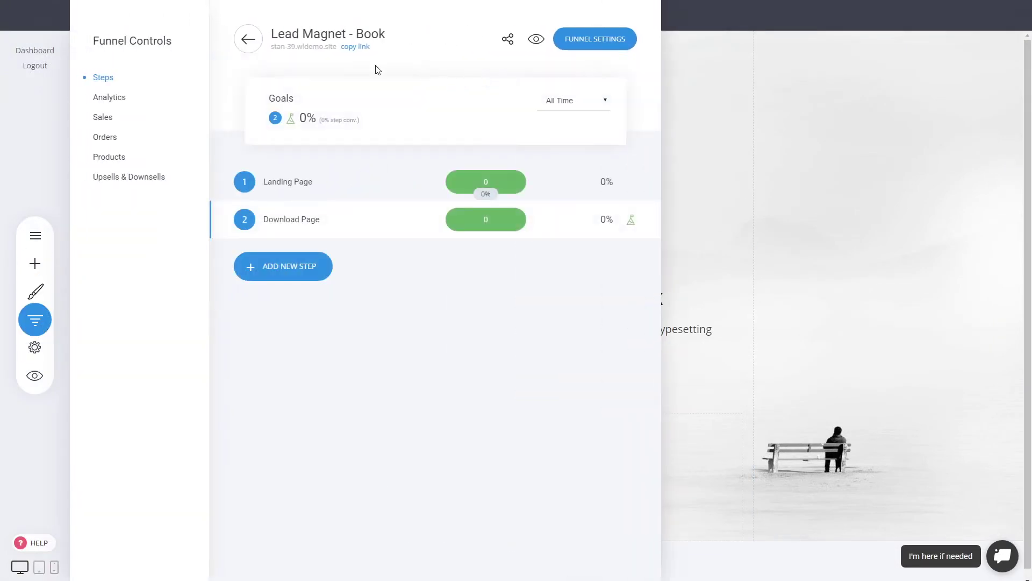
{"action": "left_click", "coordinate": [269, 185]}
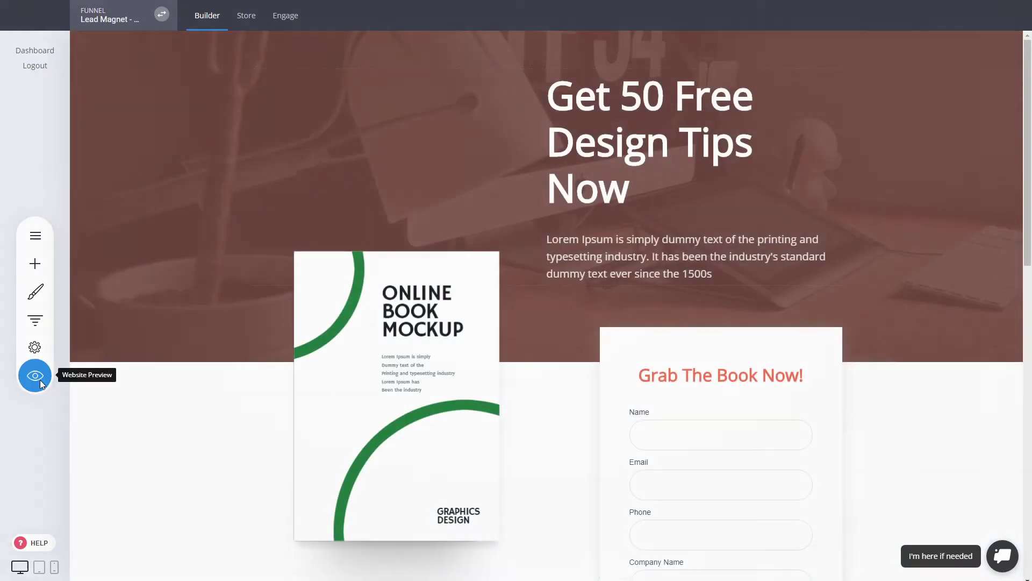
{"action": "left_click", "coordinate": [35, 375]}
{"action": "scroll", "coordinate": [685, 205], "scroll_direction": "down", "scroll_amount": 5}
{"action": "scroll", "coordinate": [572, 223], "scroll_direction": "up", "scroll_amount": 5}
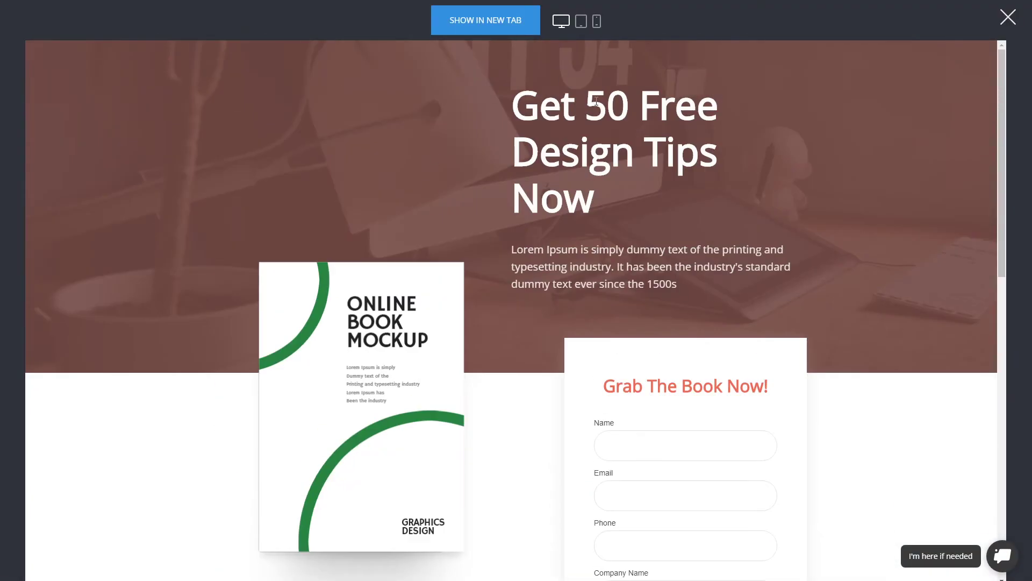
{"action": "scroll", "coordinate": [629, 334], "scroll_direction": "down", "scroll_amount": 3}
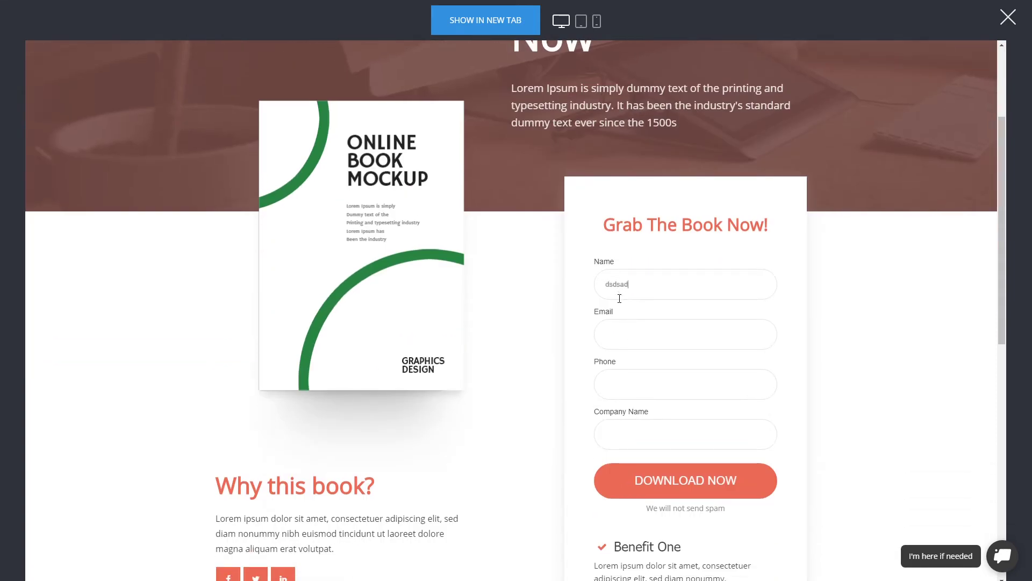
Fill in the previewed form with a test name, email, phone number and company name, and submit it
{"action": "type", "text": "dsadsa"}
{"action": "type", "text": "@dp,ao"}
{"action": "type", "text": "omai"}
{"action": "type", "text": "1231231"}
{"action": "left_click", "coordinate": [640, 431]}
{"action": "type", "text": "dsadsadas"}
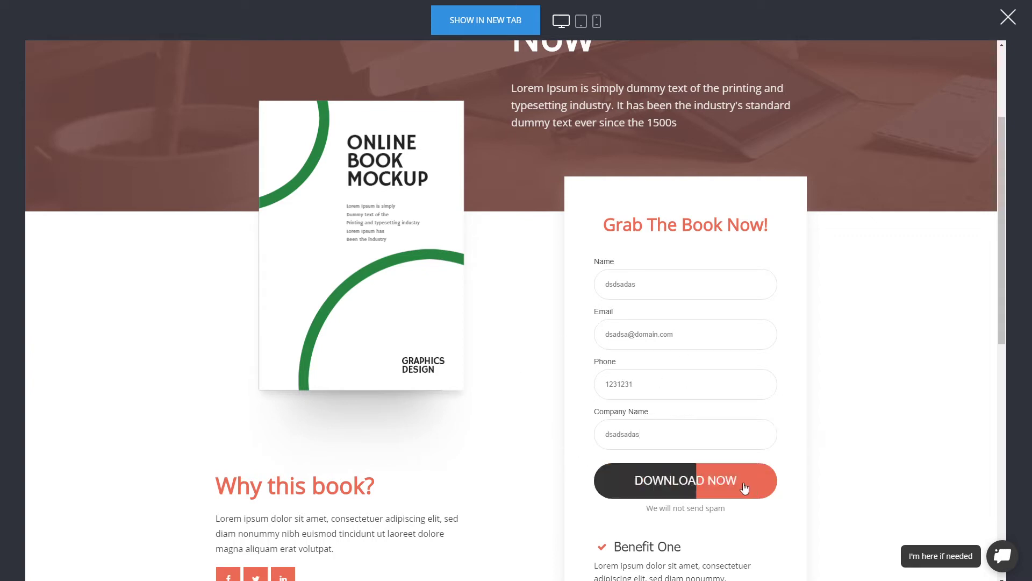
{"action": "scroll", "coordinate": [745, 488], "scroll_direction": "down", "scroll_amount": 3}
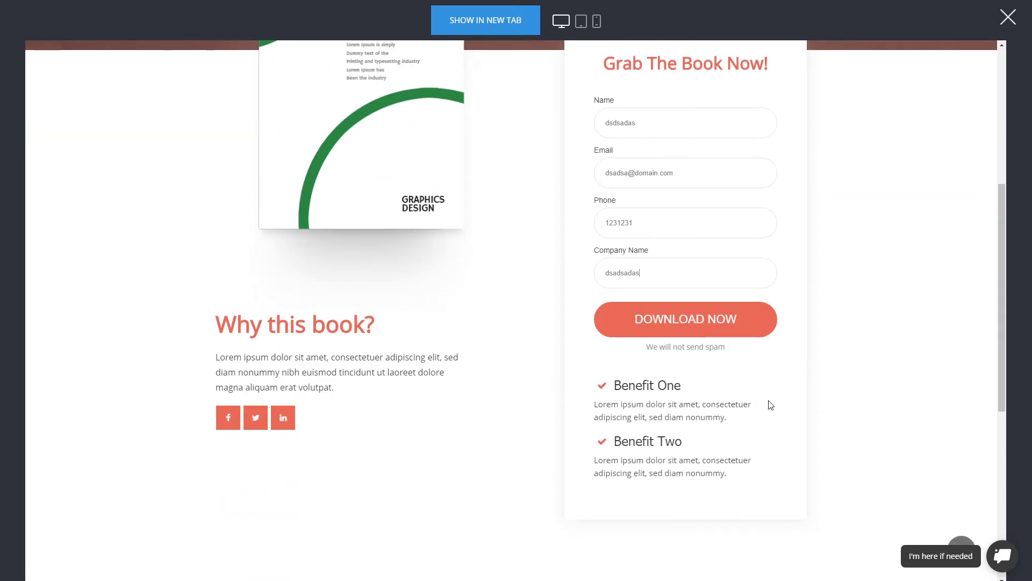
{"action": "scroll", "coordinate": [770, 403], "scroll_direction": "up", "scroll_amount": 3}
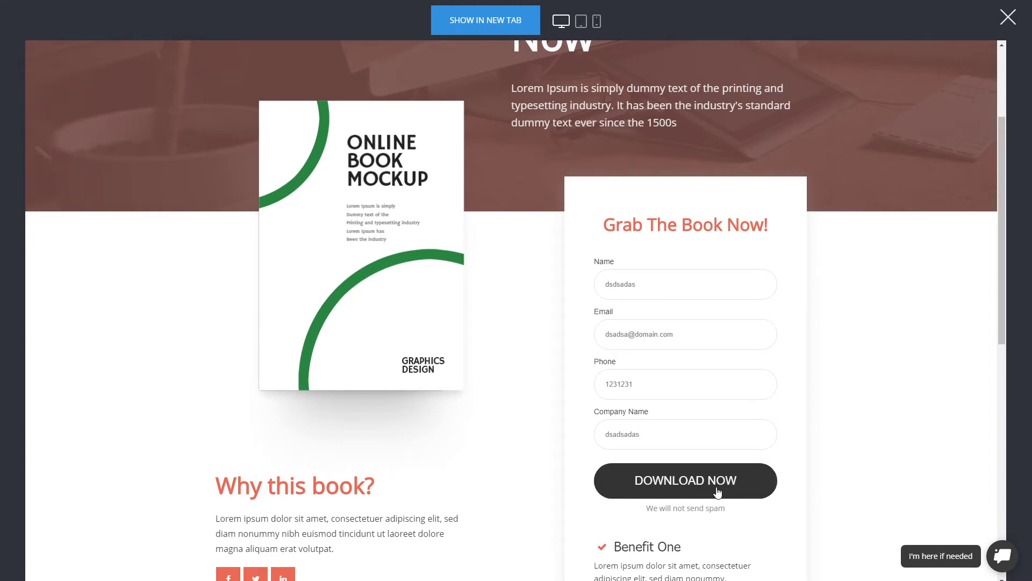
{"action": "left_click", "coordinate": [685, 481]}
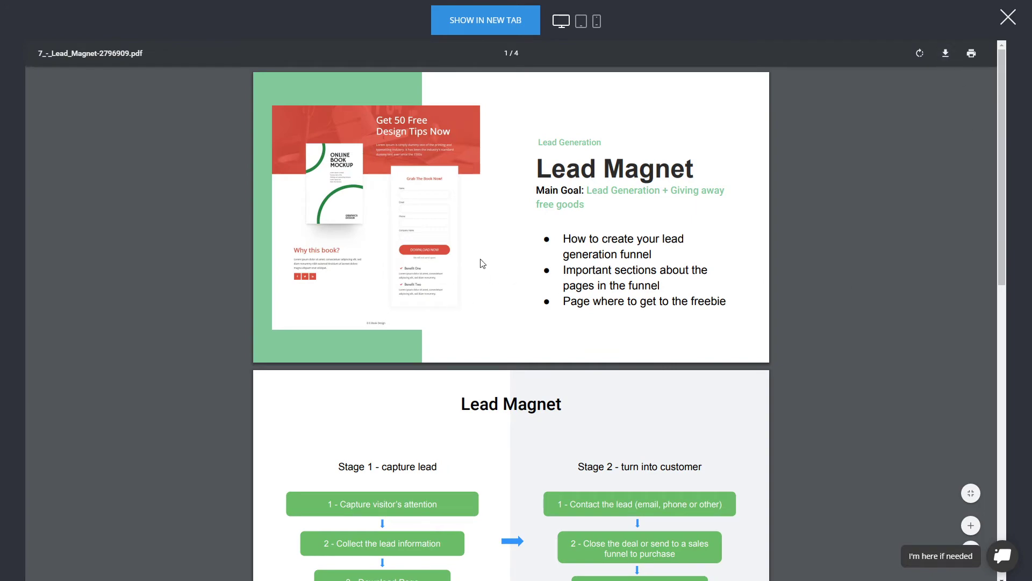
Look through the lead magnet PDF opened from the download page and close the preview
{"action": "scroll", "coordinate": [491, 273], "scroll_direction": "down", "scroll_amount": 10}
{"action": "scroll", "coordinate": [775, 265], "scroll_direction": "up", "scroll_amount": 10}
{"action": "left_click", "coordinate": [1008, 20]}
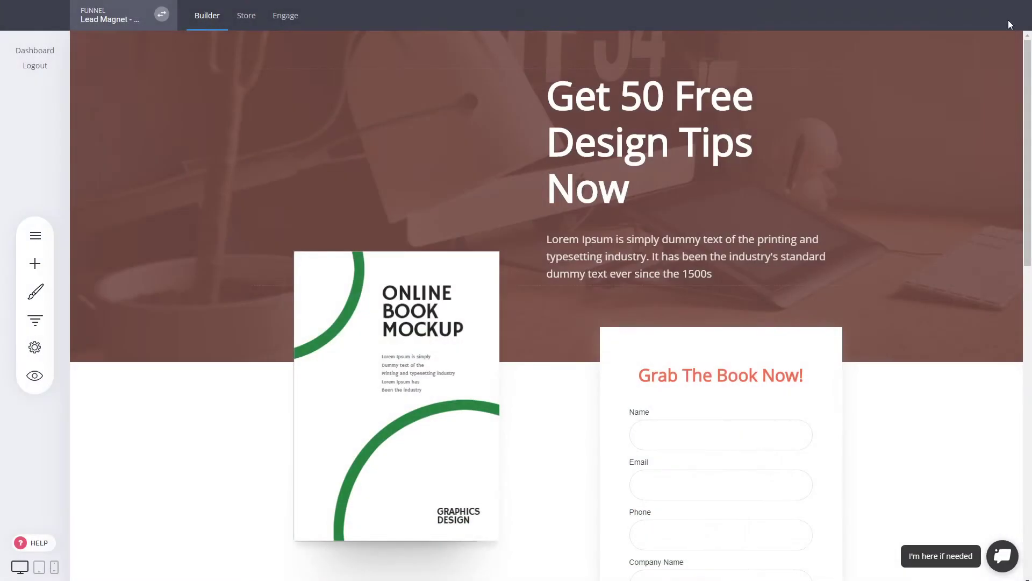
Check the landing page in the mobile view and return to the desktop view
{"action": "left_click", "coordinate": [54, 567]}
{"action": "scroll", "coordinate": [582, 200], "scroll_direction": "down", "scroll_amount": 10}
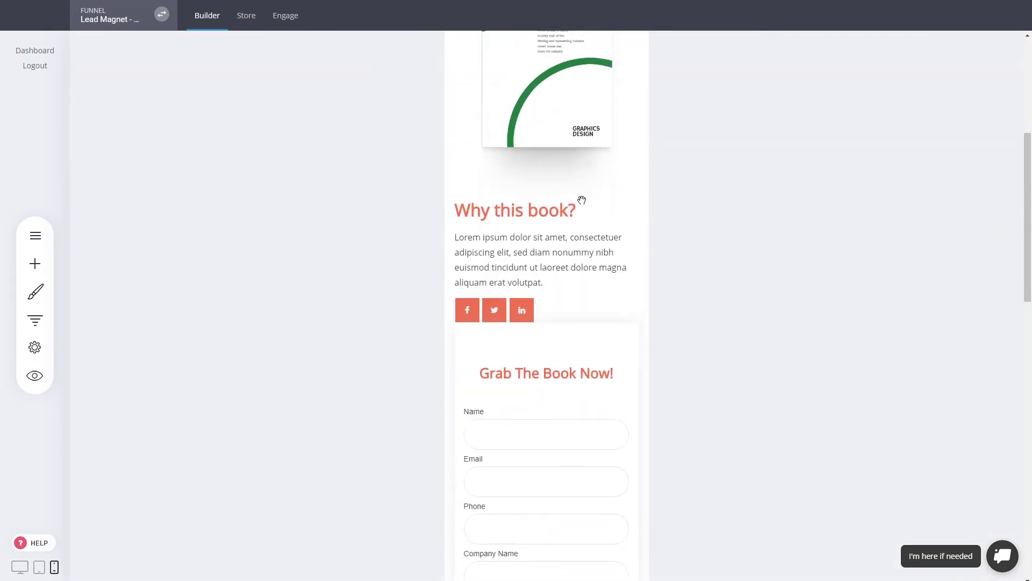
{"action": "scroll", "coordinate": [640, 355], "scroll_direction": "up", "scroll_amount": 6}
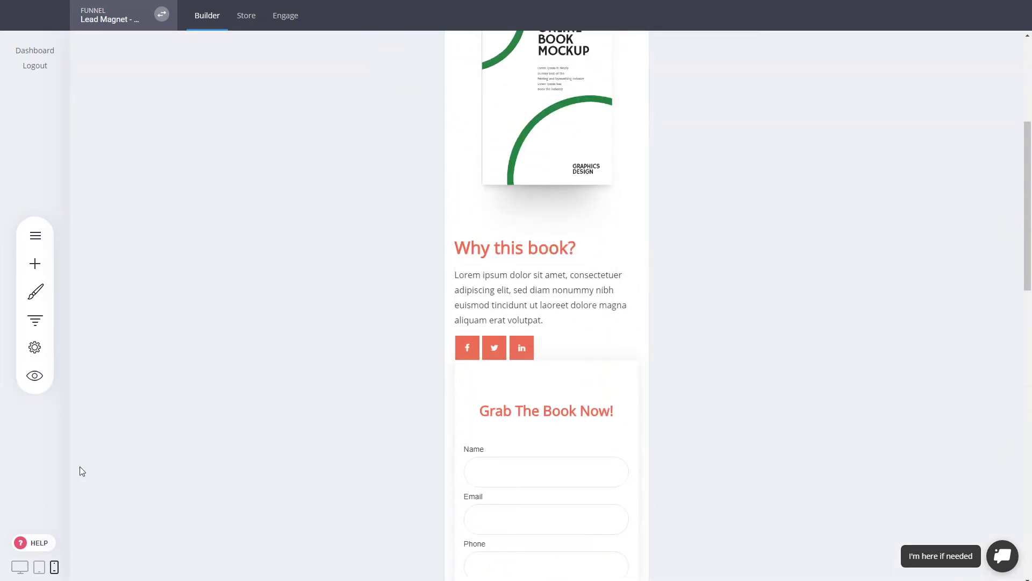
{"action": "left_click", "coordinate": [19, 566]}
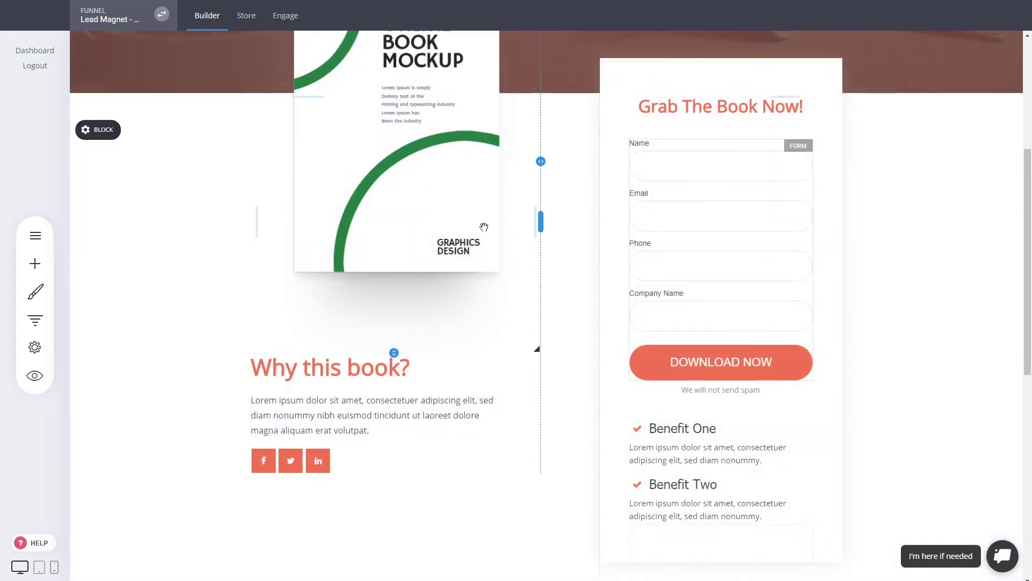
Check the submitted test lead in the Engage contacts, open its record, and return to the page builder
{"action": "scroll", "coordinate": [473, 219], "scroll_direction": "up", "scroll_amount": 5}
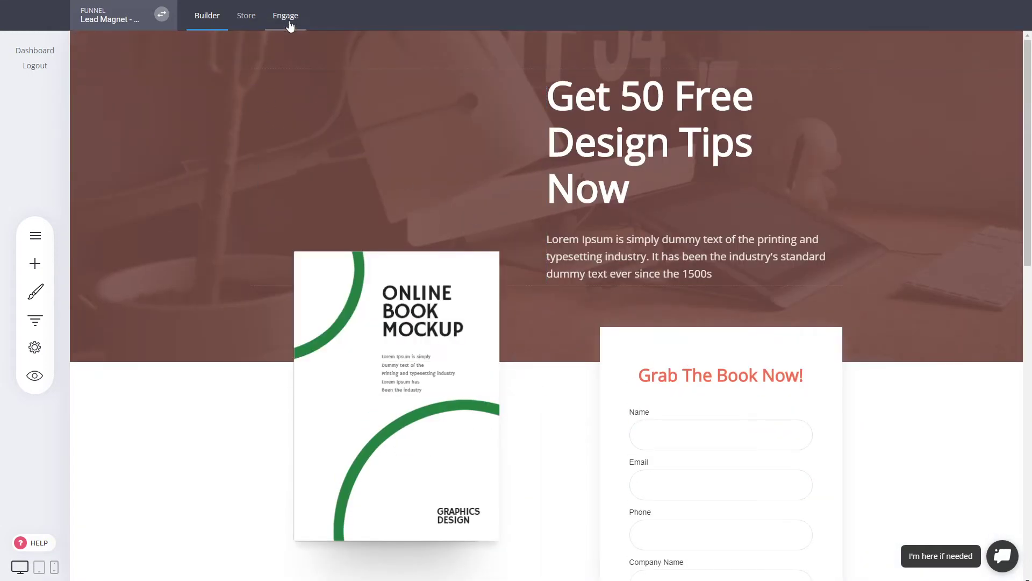
{"action": "left_click", "coordinate": [286, 16]}
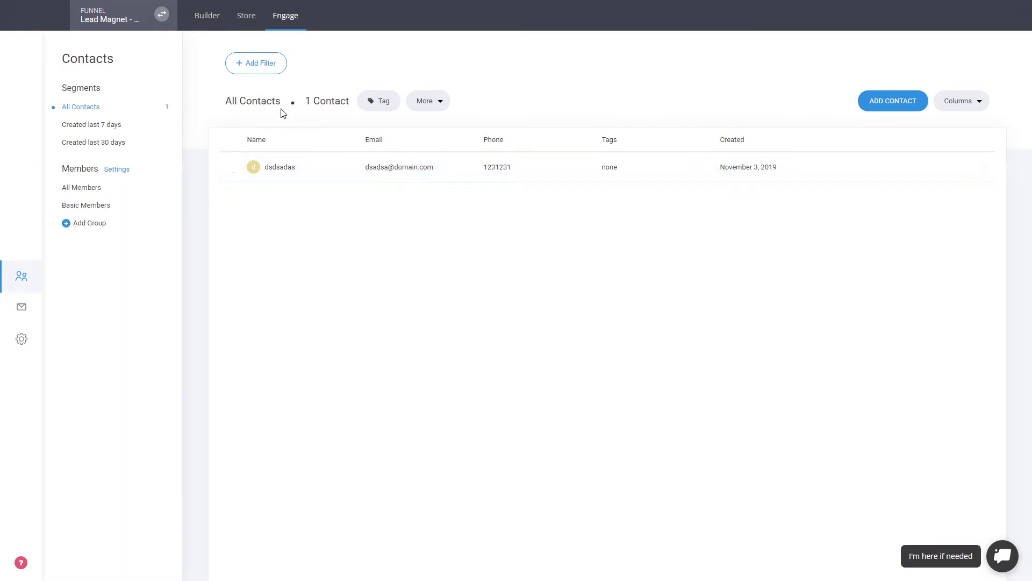
{"action": "left_click", "coordinate": [381, 168]}
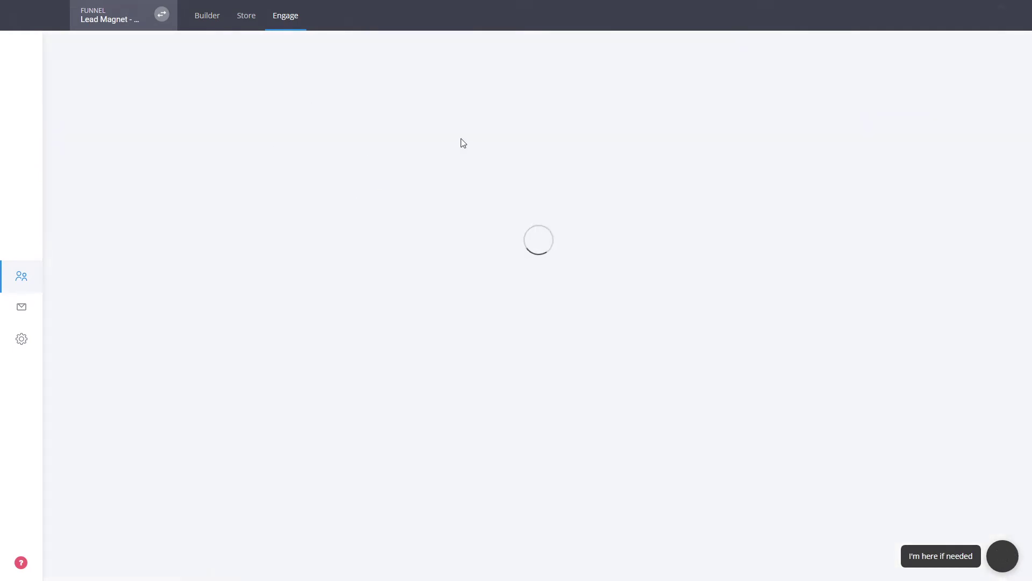
{"action": "left_click", "coordinate": [222, 64]}
{"action": "left_click", "coordinate": [211, 20]}
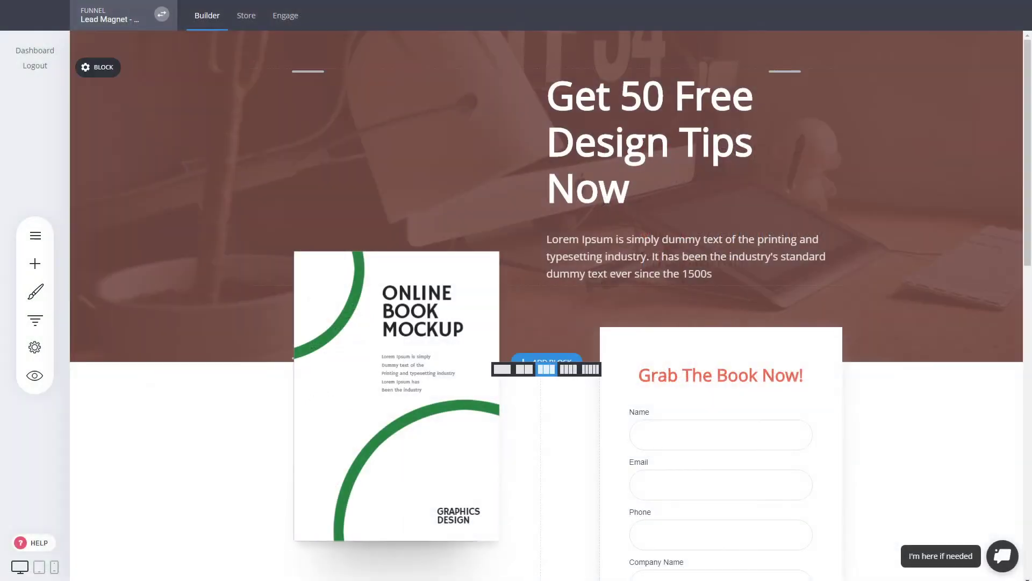
Create a new funnel from the Direct Video Series template in the Lead Magnet category, named "Lead Magnet - Video"
{"action": "left_click", "coordinate": [42, 321]}
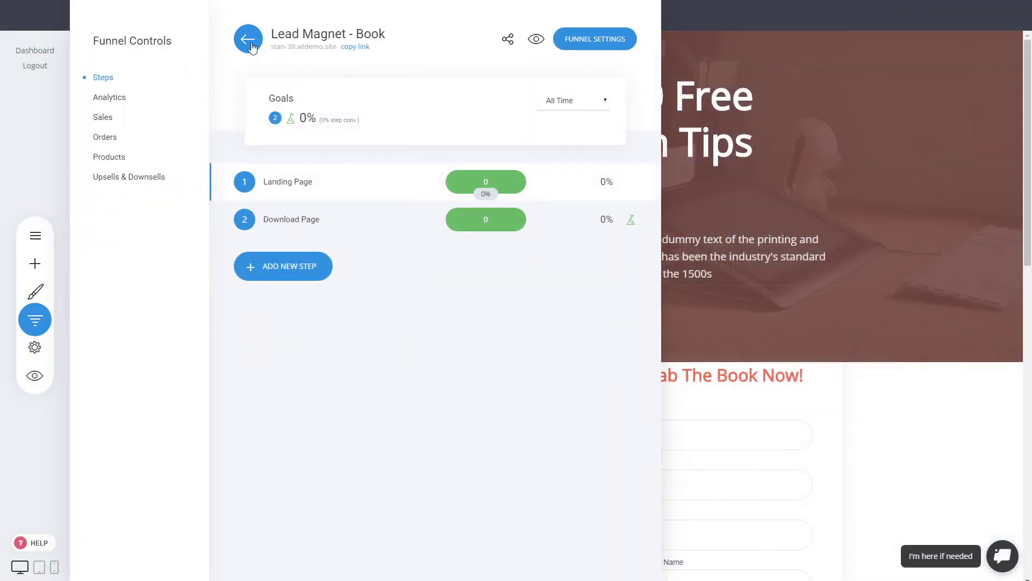
{"action": "left_click", "coordinate": [251, 47]}
{"action": "left_click", "coordinate": [245, 111]}
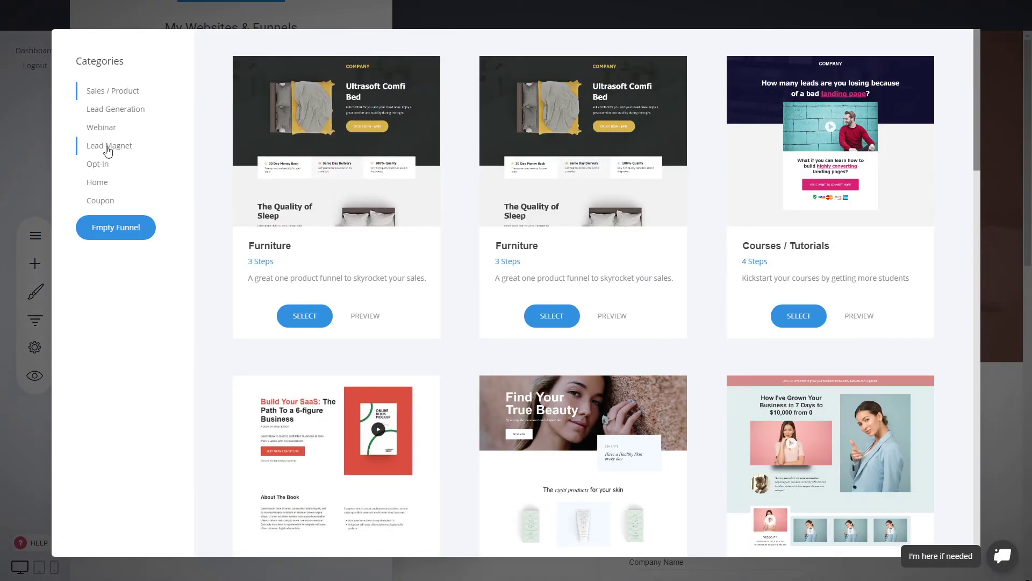
{"action": "left_click", "coordinate": [104, 146]}
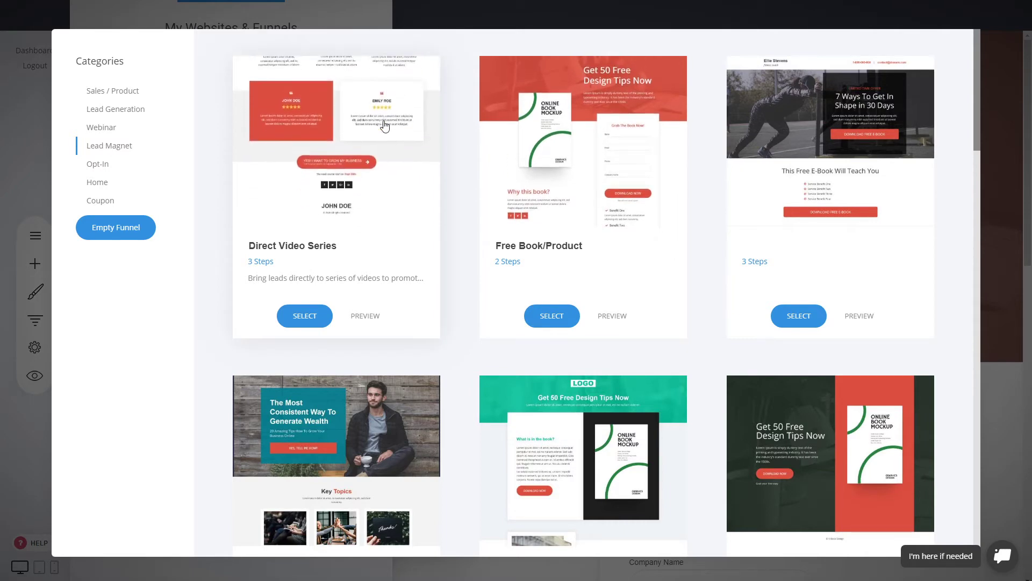
{"action": "left_click", "coordinate": [305, 316]}
{"action": "type", "text": "Lead Magnet - Video"}
{"action": "left_click", "coordinate": [608, 197]}
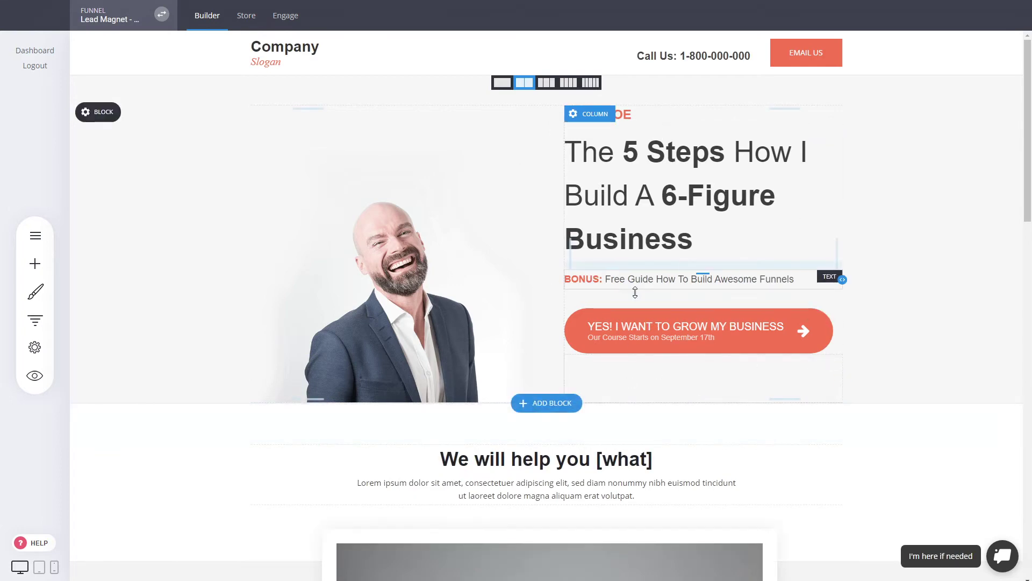
Turn the hero button's second line of text off and back on
{"action": "scroll", "coordinate": [905, 302], "scroll_direction": "down", "scroll_amount": 3}
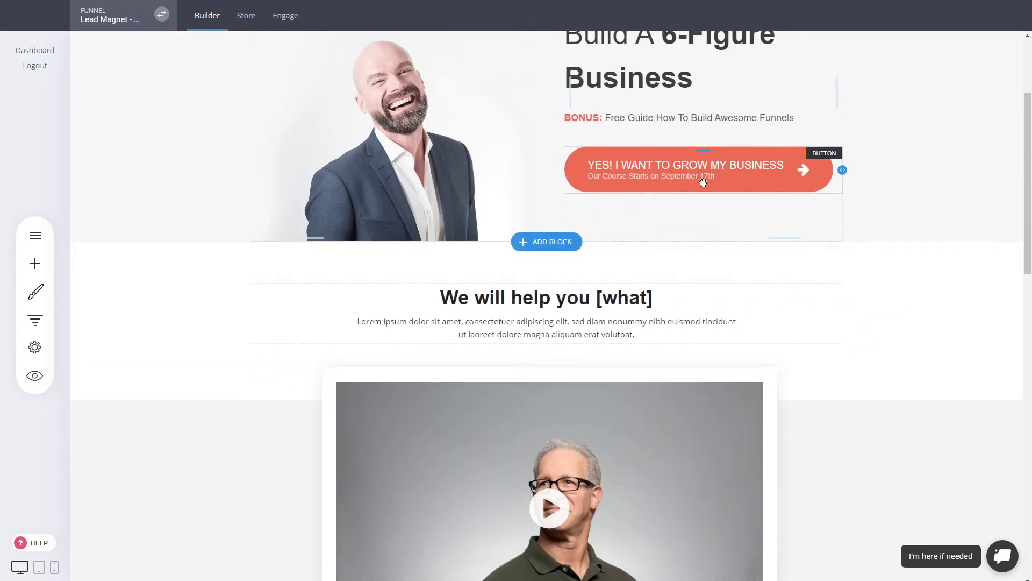
{"action": "left_click", "coordinate": [693, 172]}
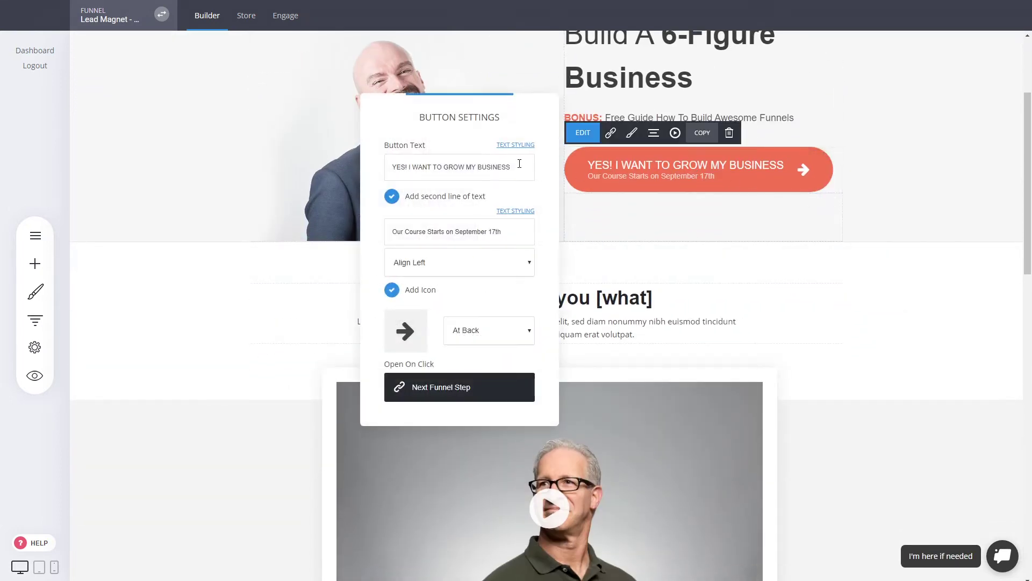
{"action": "left_click", "coordinate": [434, 200]}
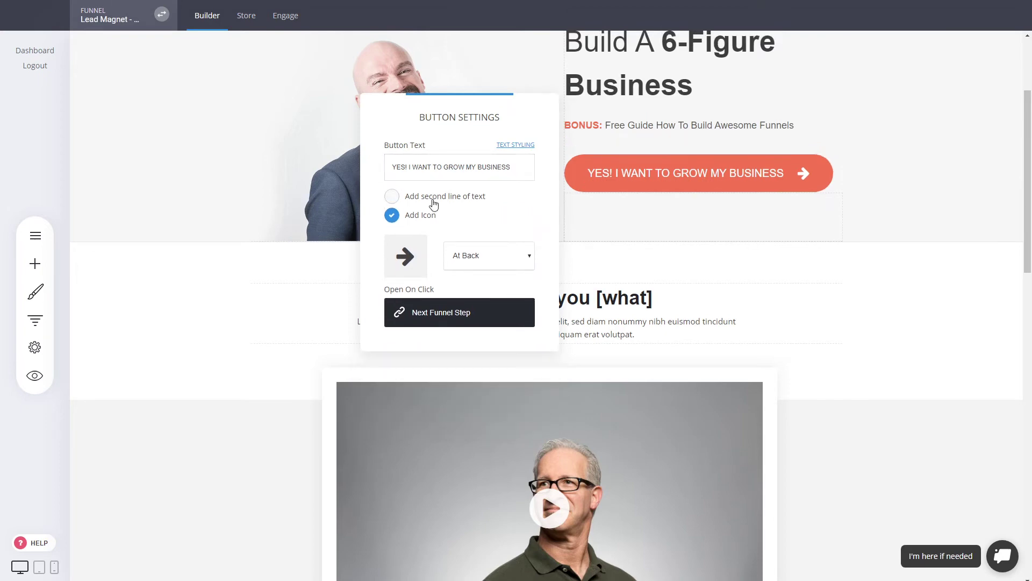
{"action": "left_click", "coordinate": [433, 200]}
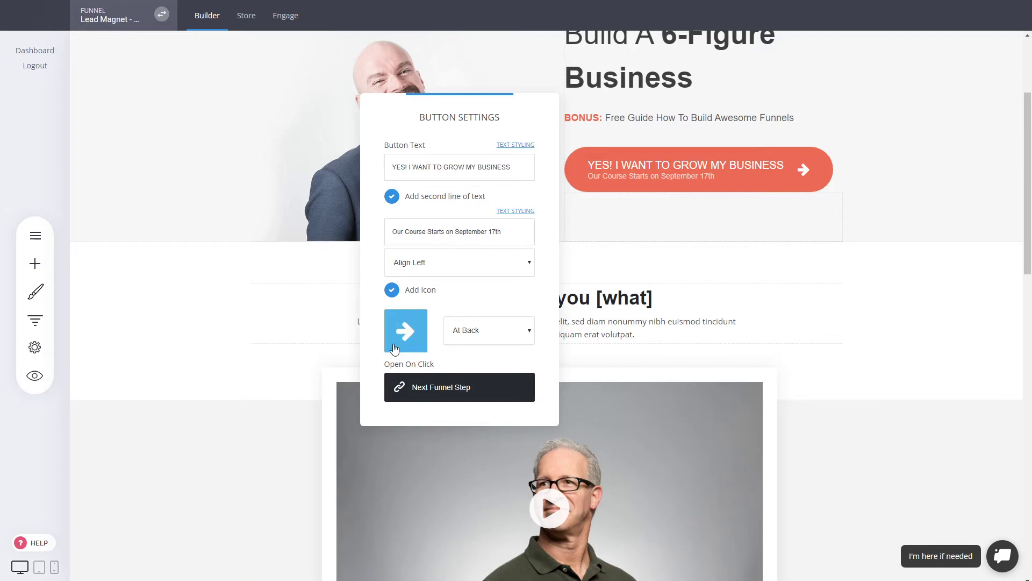
{"action": "left_click", "coordinate": [783, 246]}
Look through the landing page sections and browse the Team & Testimonials blocks offered for the spot below the testimonials, then close the library
{"action": "scroll", "coordinate": [265, 242], "scroll_direction": "down", "scroll_amount": 5}
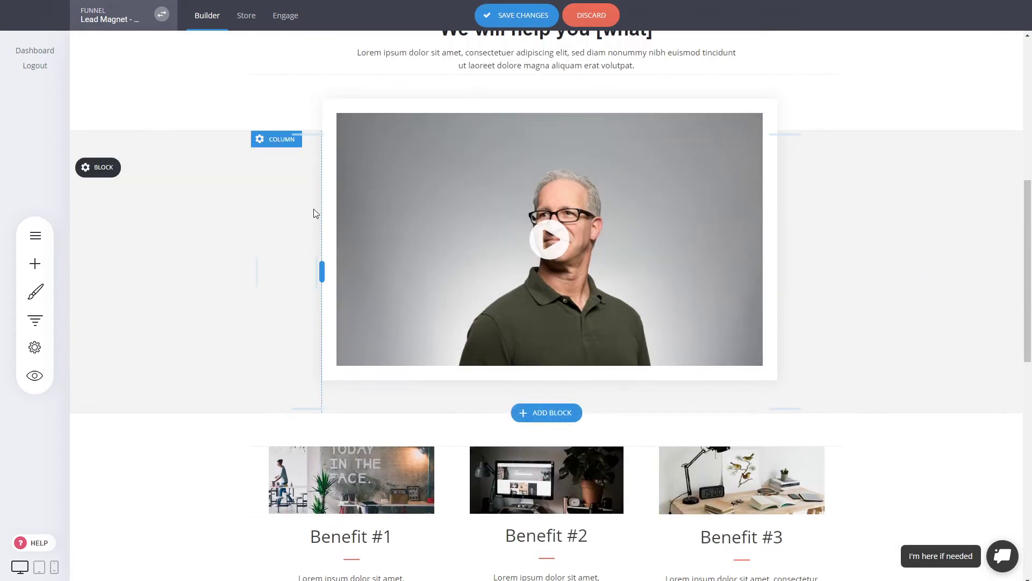
{"action": "scroll", "coordinate": [825, 326], "scroll_direction": "down", "scroll_amount": 3}
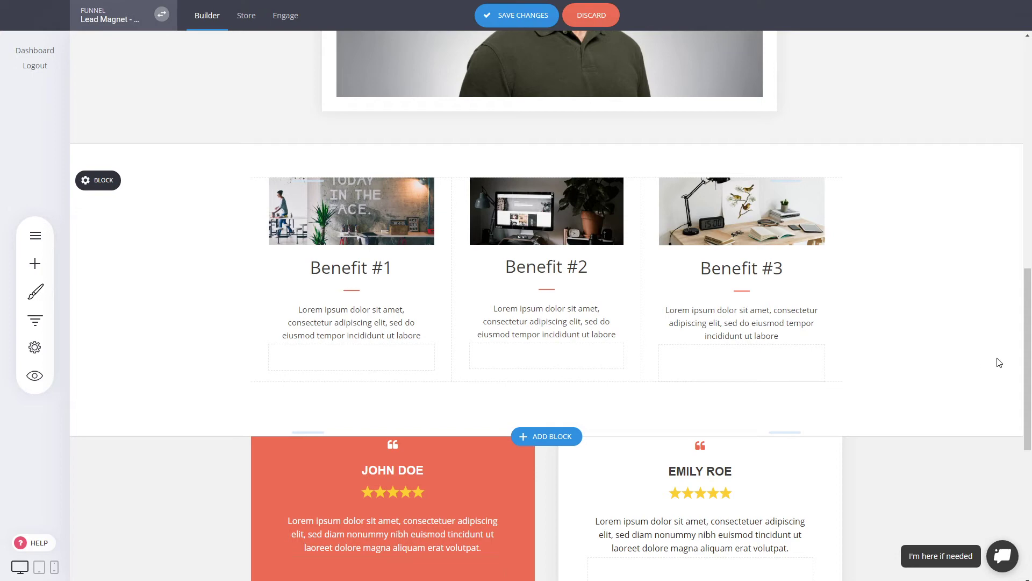
{"action": "scroll", "coordinate": [911, 459], "scroll_direction": "down", "scroll_amount": 4}
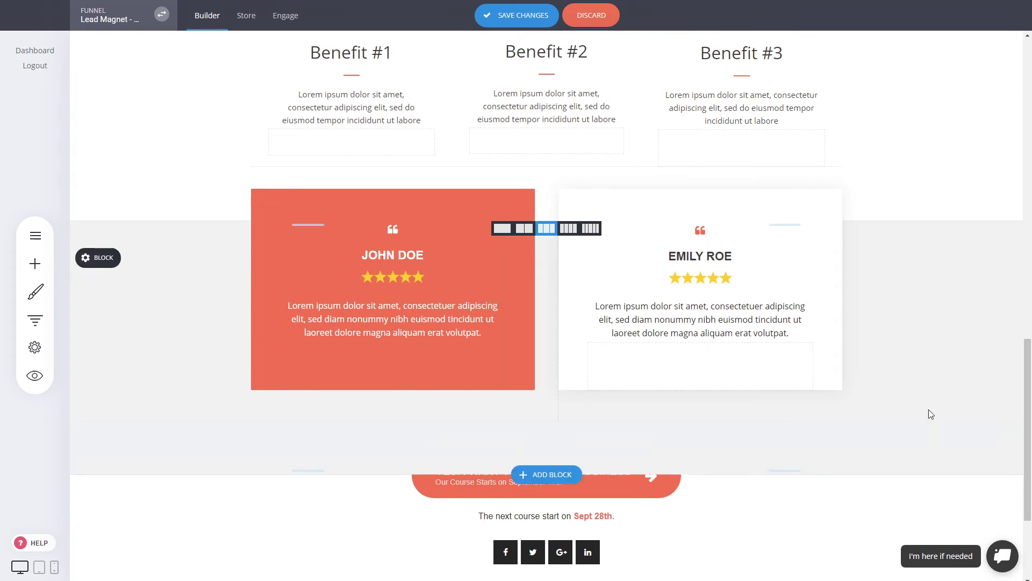
{"action": "left_click", "coordinate": [544, 473]}
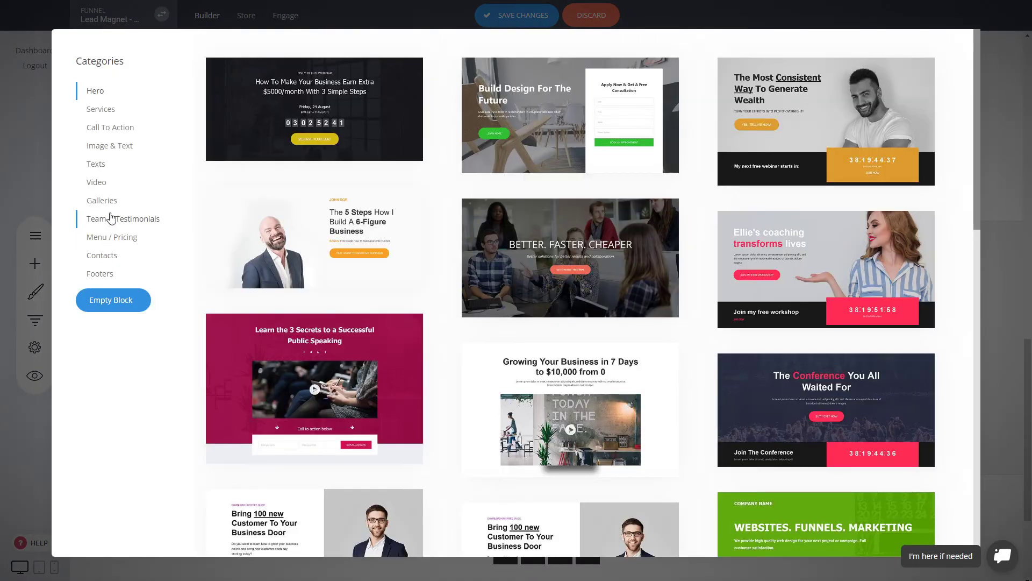
{"action": "left_click", "coordinate": [121, 221]}
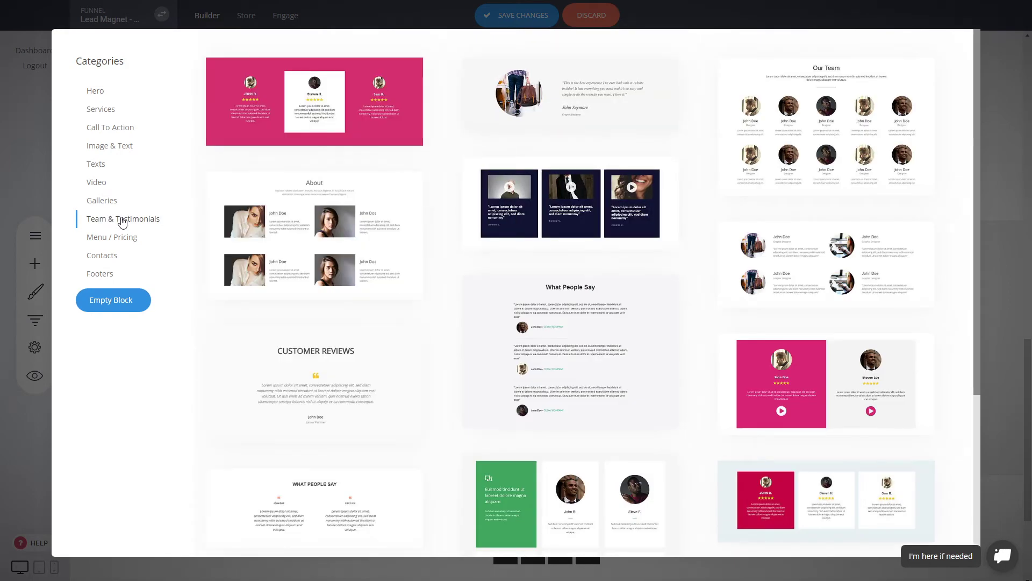
{"action": "scroll", "coordinate": [524, 293], "scroll_direction": "down", "scroll_amount": 4}
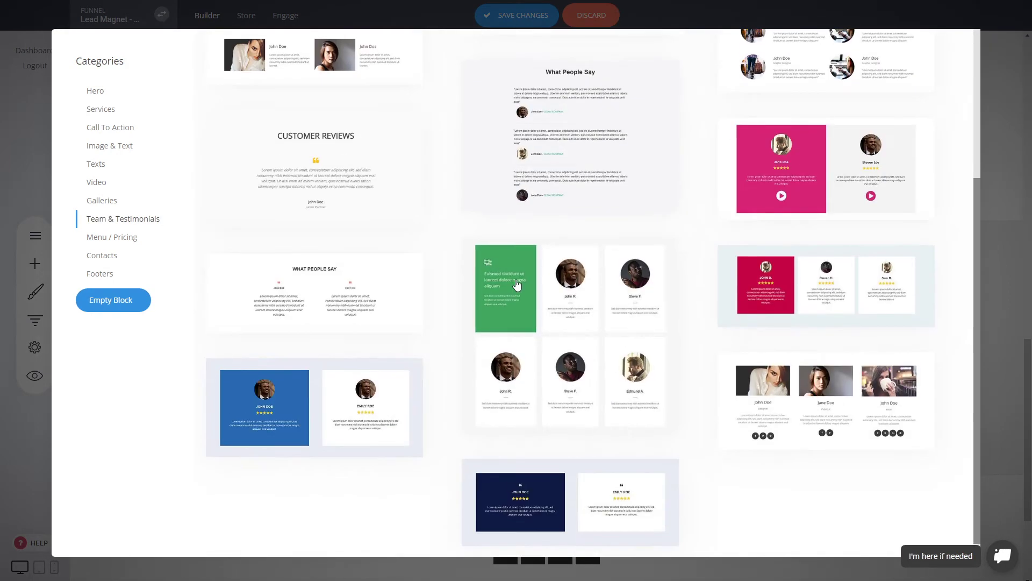
{"action": "scroll", "coordinate": [877, 398], "scroll_direction": "up", "scroll_amount": 4}
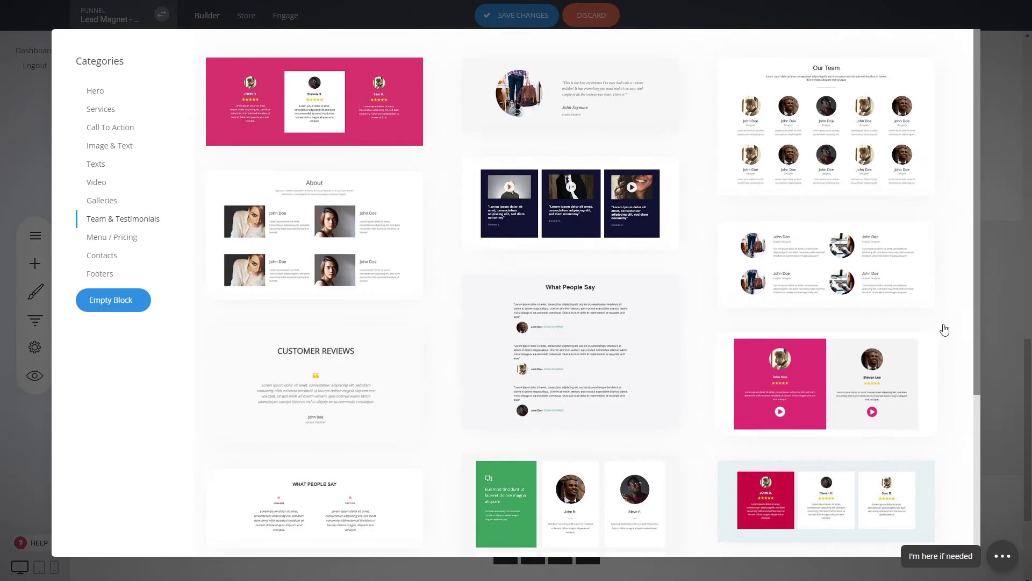
{"action": "left_click", "coordinate": [865, 354]}
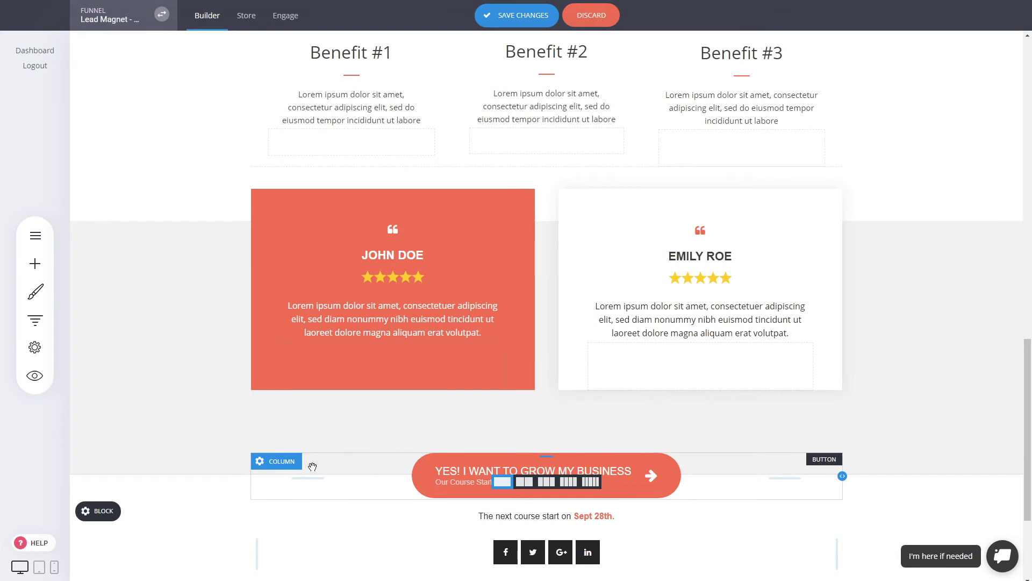
Set the top column margin of the call-to-action button's column below the testimonials to -45px
{"action": "left_click", "coordinate": [290, 462]}
{"action": "mouse_move", "coordinate": [487, 299]}
{"action": "left_mouse_down"}
{"action": "mouse_move", "coordinate": [511, 299]}
{"action": "mouse_move", "coordinate": [483, 299]}
{"action": "left_mouse_up"}
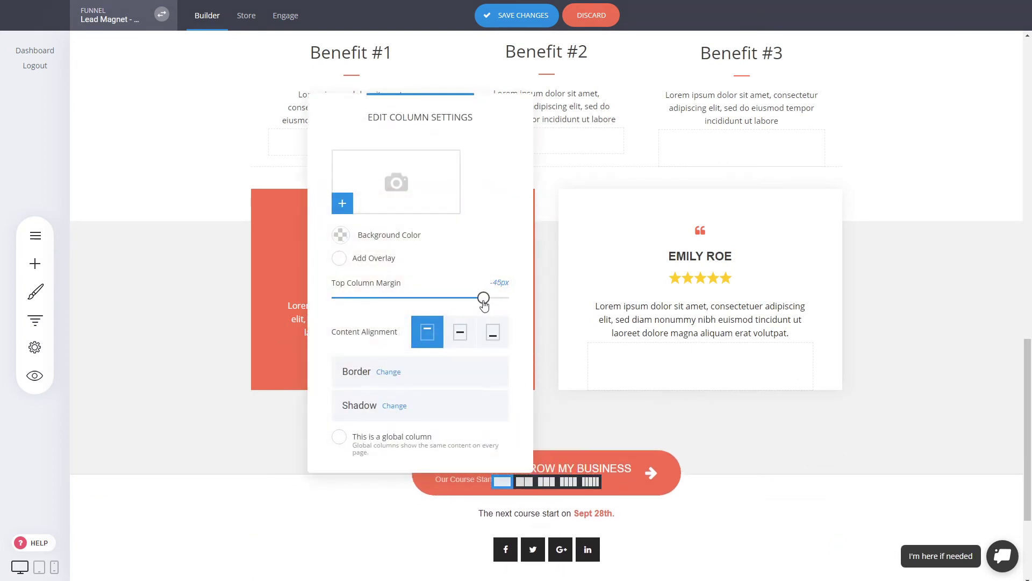
{"action": "left_click", "coordinate": [774, 499]}
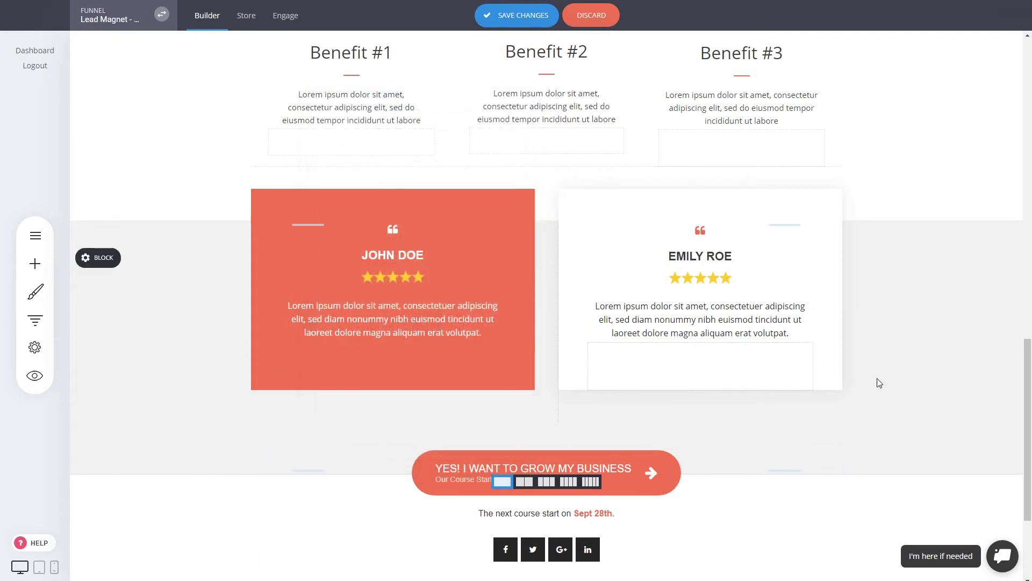
Save the landing page changes and switch to the funnel's Opt In step to show its popup
{"action": "scroll", "coordinate": [866, 379], "scroll_direction": "up", "scroll_amount": 6}
{"action": "scroll", "coordinate": [861, 380], "scroll_direction": "up", "scroll_amount": 15}
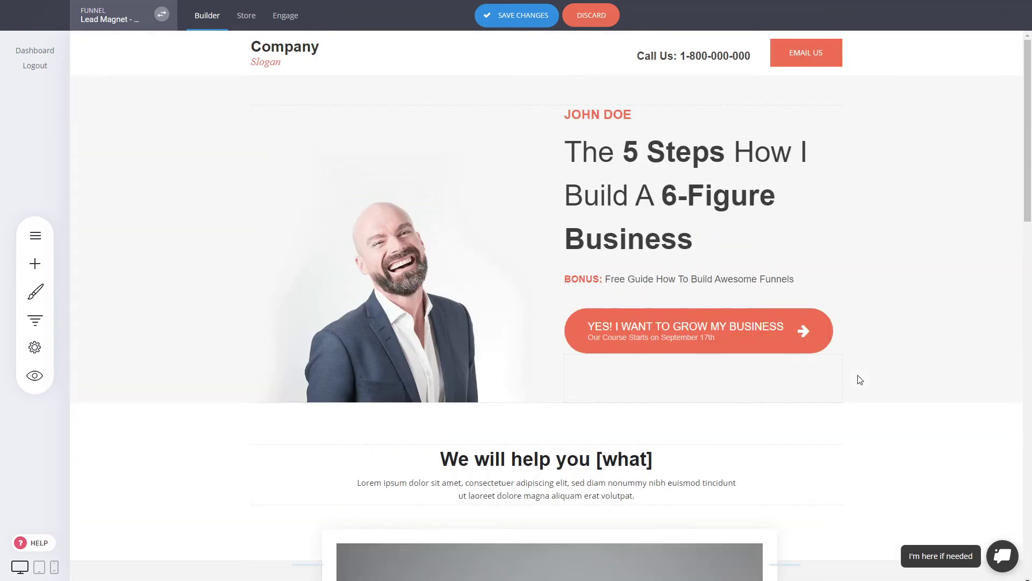
{"action": "left_click", "coordinate": [36, 320]}
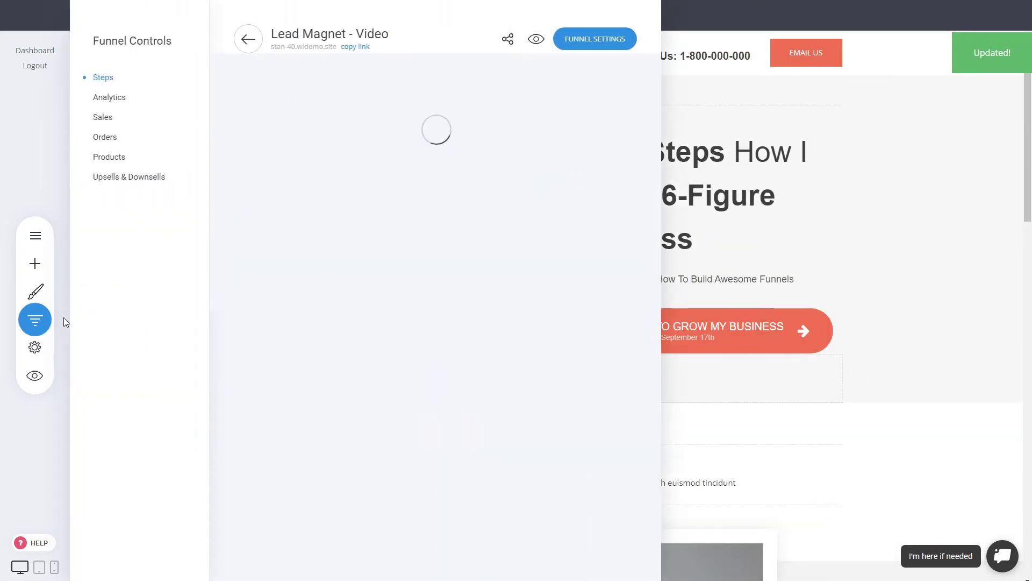
{"action": "left_click", "coordinate": [280, 220]}
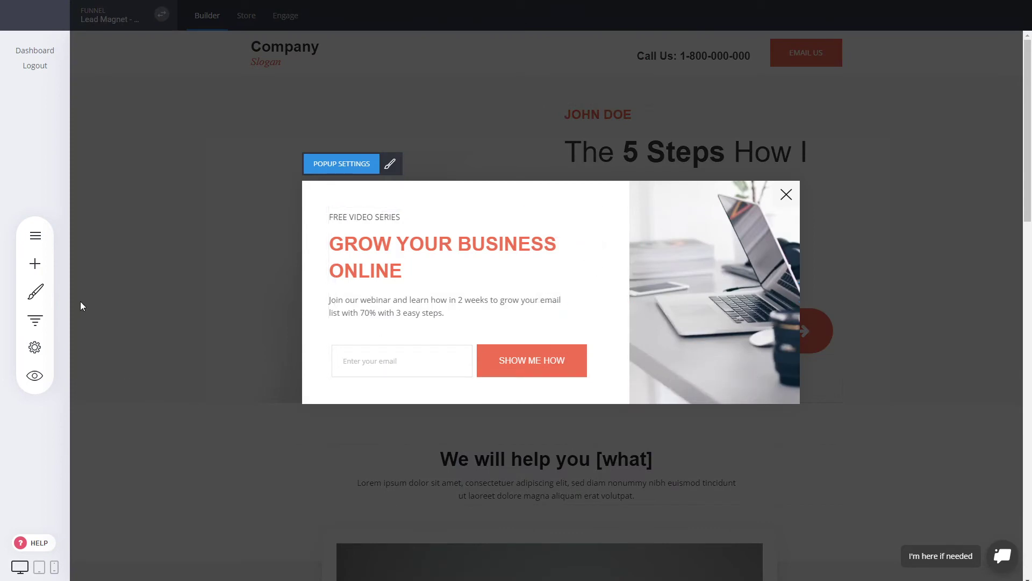
{"action": "left_click", "coordinate": [35, 320]}
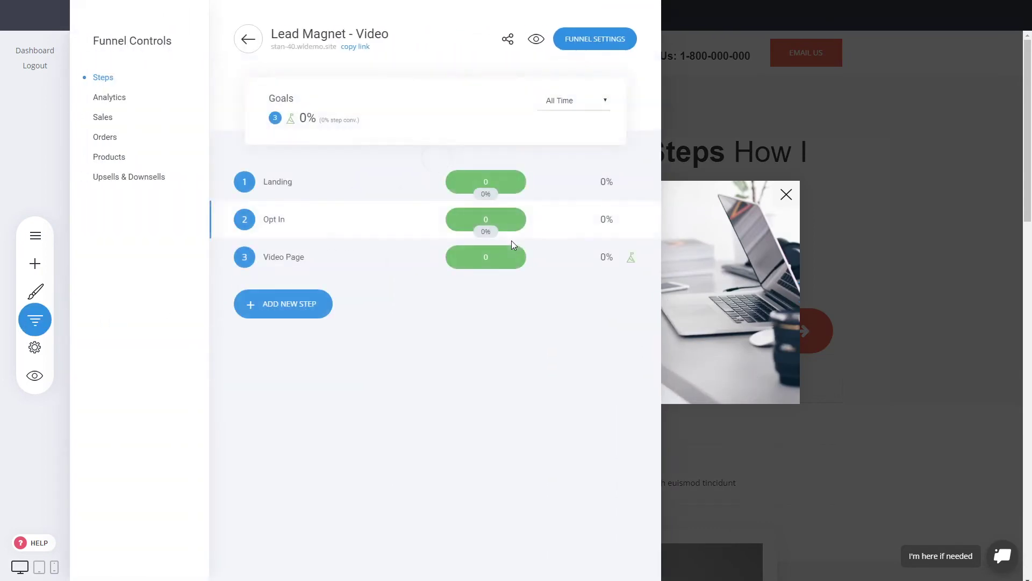
{"action": "left_click", "coordinate": [725, 267]}
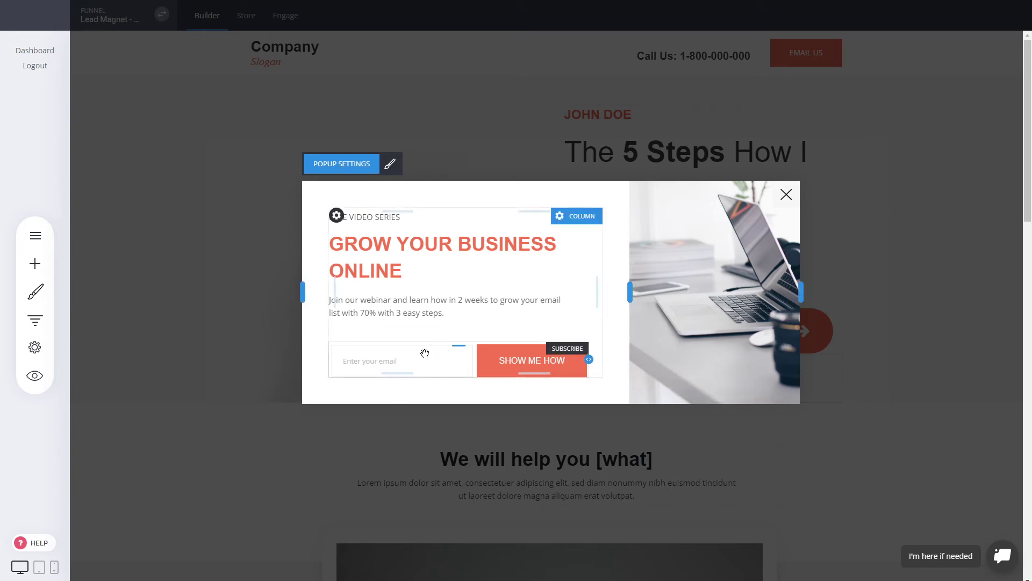
Add a Phone field to the popup's subscribe form and set the field layout to Stacked
{"action": "left_click", "coordinate": [552, 352]}
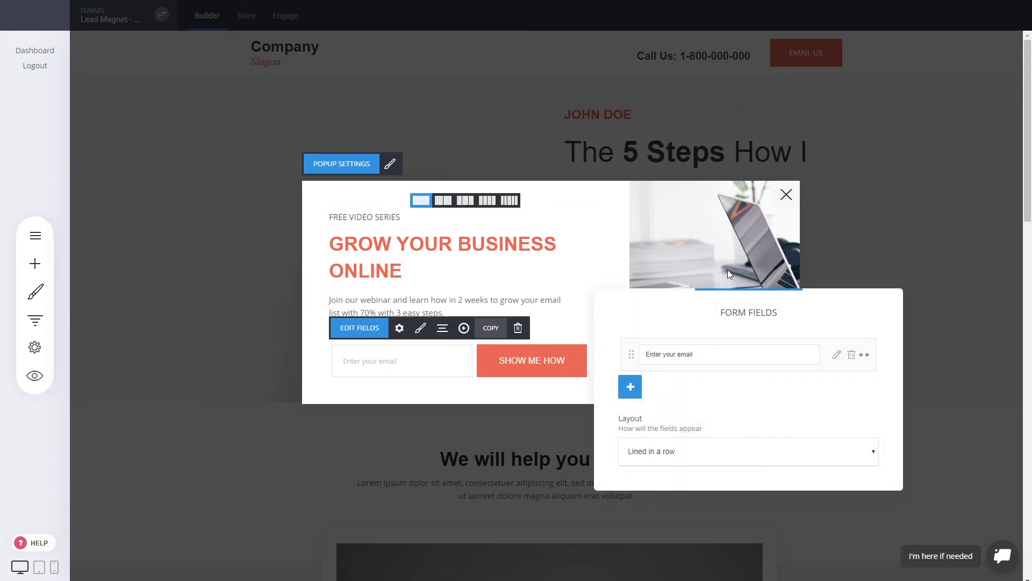
{"action": "left_click", "coordinate": [630, 387]}
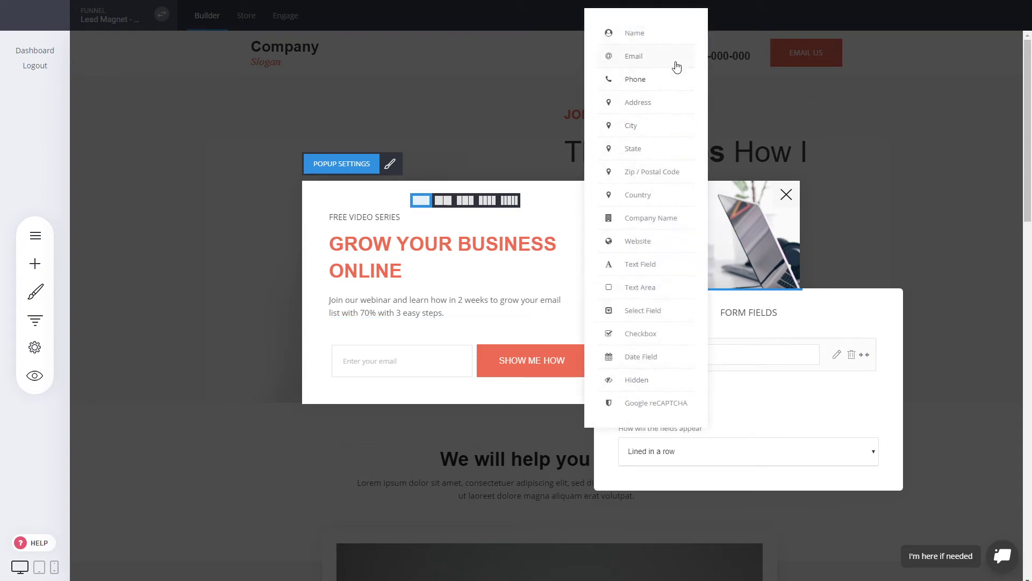
{"action": "left_click", "coordinate": [667, 81]}
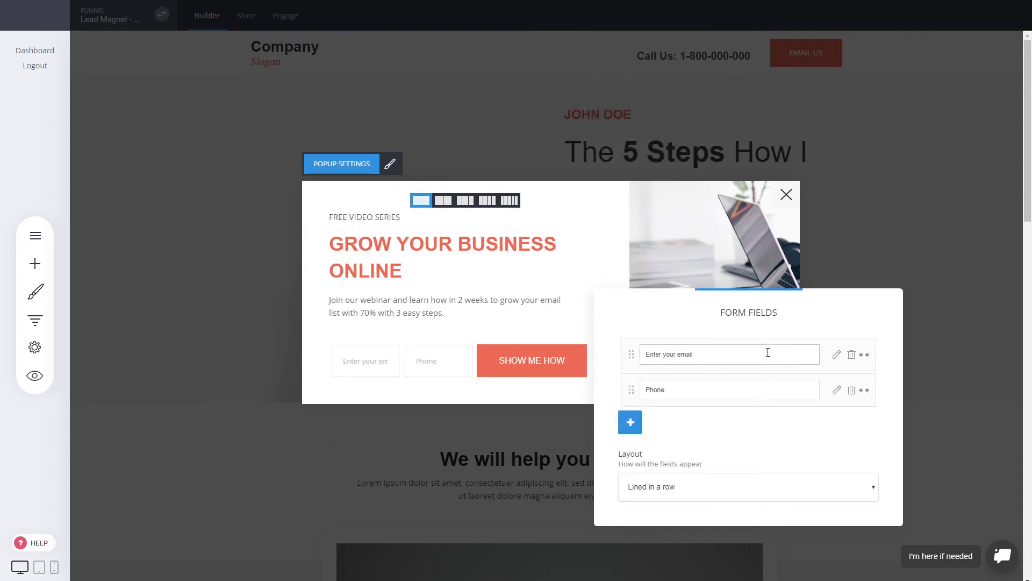
{"action": "left_click", "coordinate": [676, 509]}
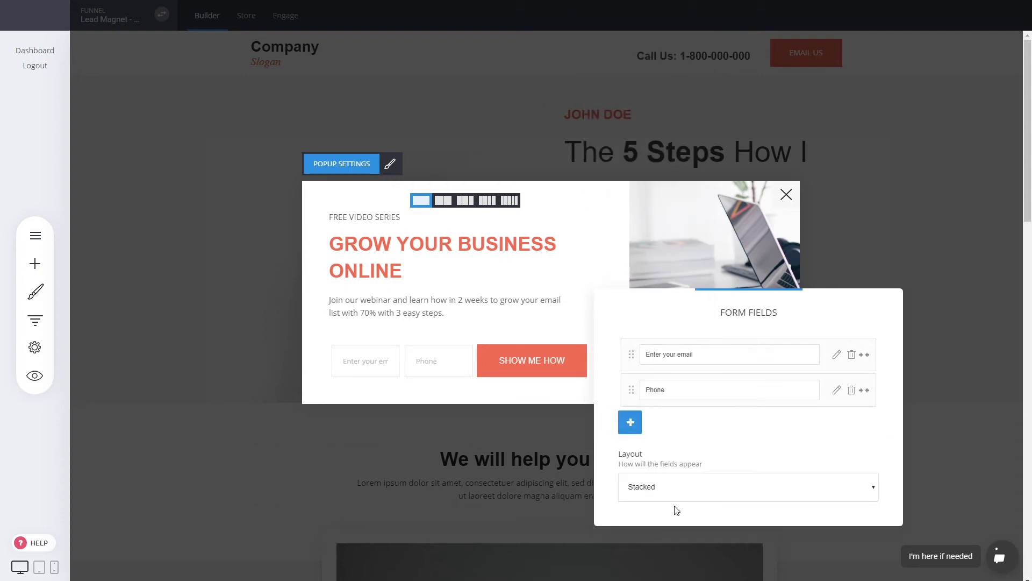
{"action": "left_click", "coordinate": [475, 341]}
Expand the popup form's button to full width, with an 18px padding size and a 22px text font size
{"action": "left_click", "coordinate": [420, 290]}
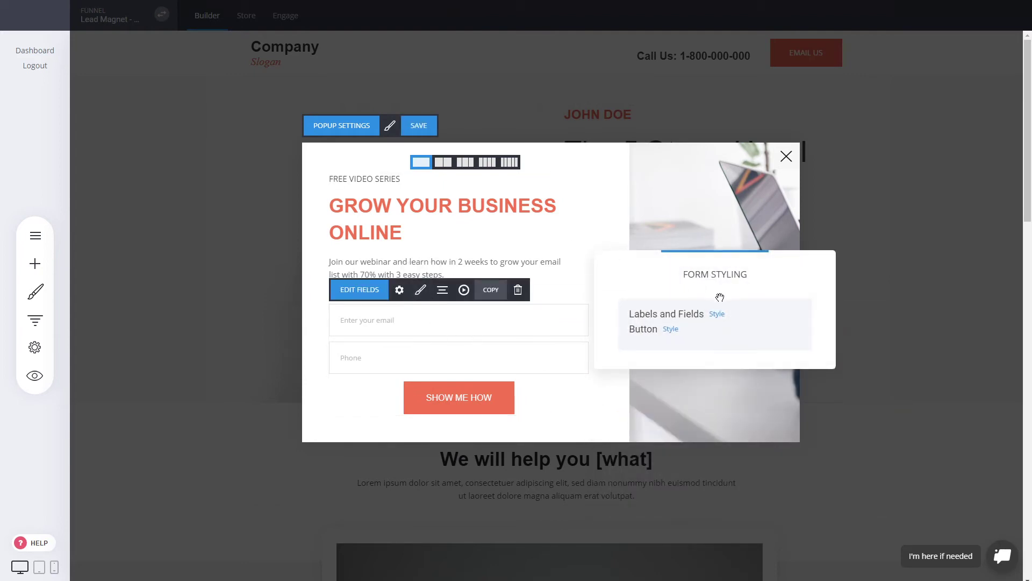
{"action": "left_click", "coordinate": [672, 330]}
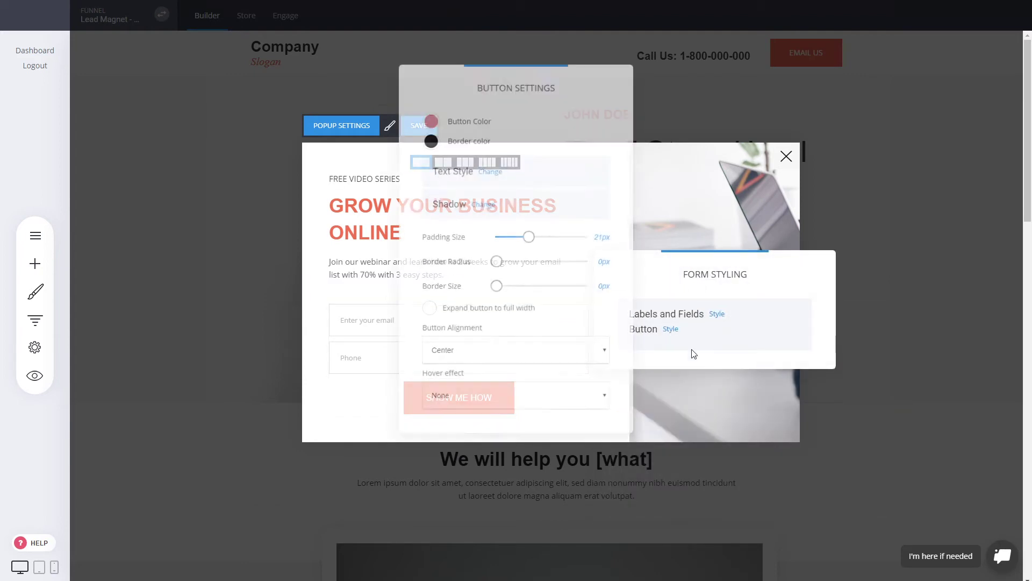
{"action": "left_click", "coordinate": [467, 310]}
{"action": "left_click_drag", "start_coordinate": [550, 86], "coordinate": [778, 123]}
{"action": "left_click_drag", "start_coordinate": [757, 272], "coordinate": [753, 273]}
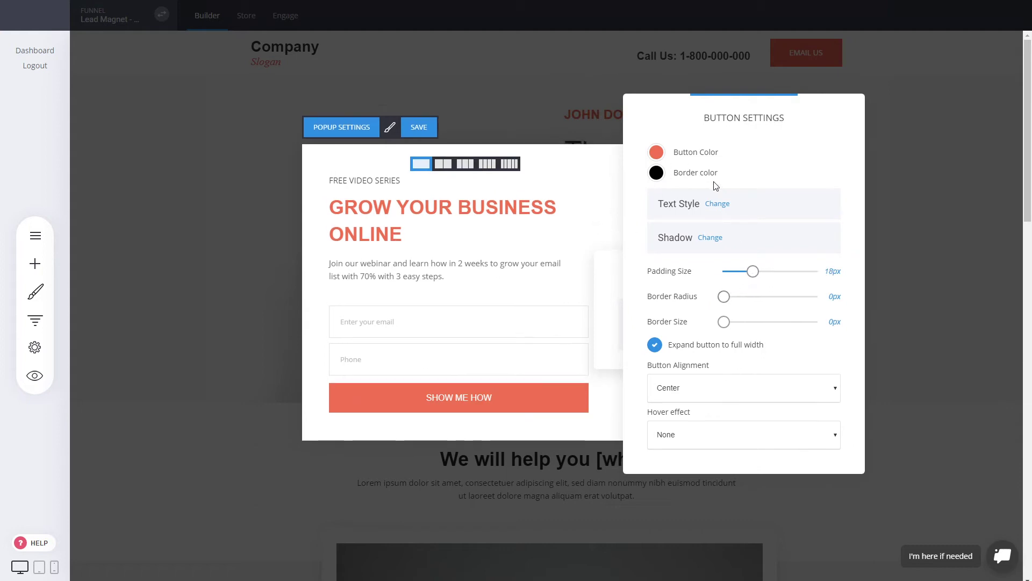
{"action": "left_click", "coordinate": [717, 203]}
{"action": "left_click_drag", "start_coordinate": [848, 228], "coordinate": [856, 228]}
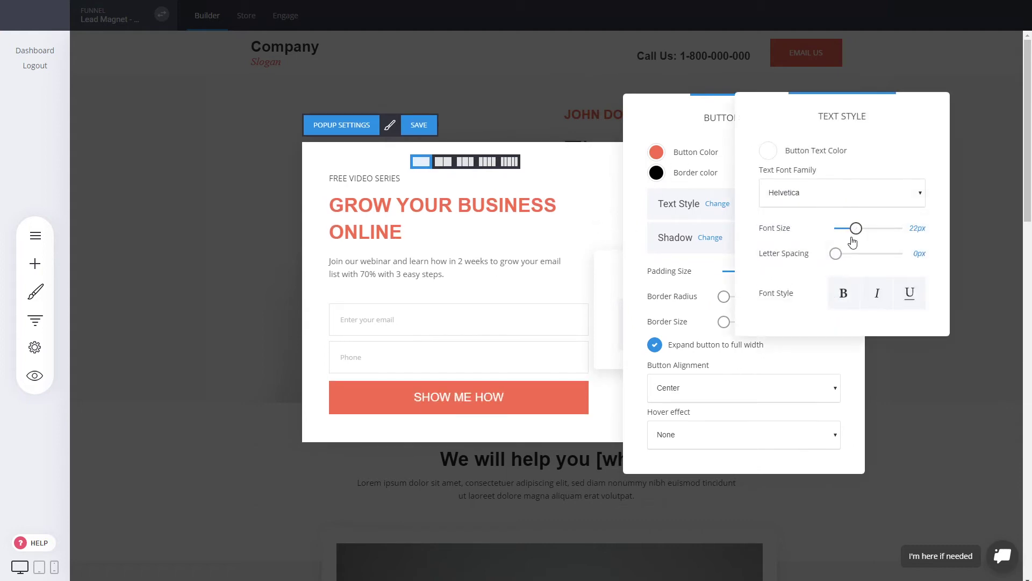
Make the text of the popup form's SHOW ME HOW button bold and close the styling dialogs
{"action": "left_click", "coordinate": [836, 309]}
{"action": "left_click", "coordinate": [500, 290]}
{"action": "left_click", "coordinate": [521, 270]}
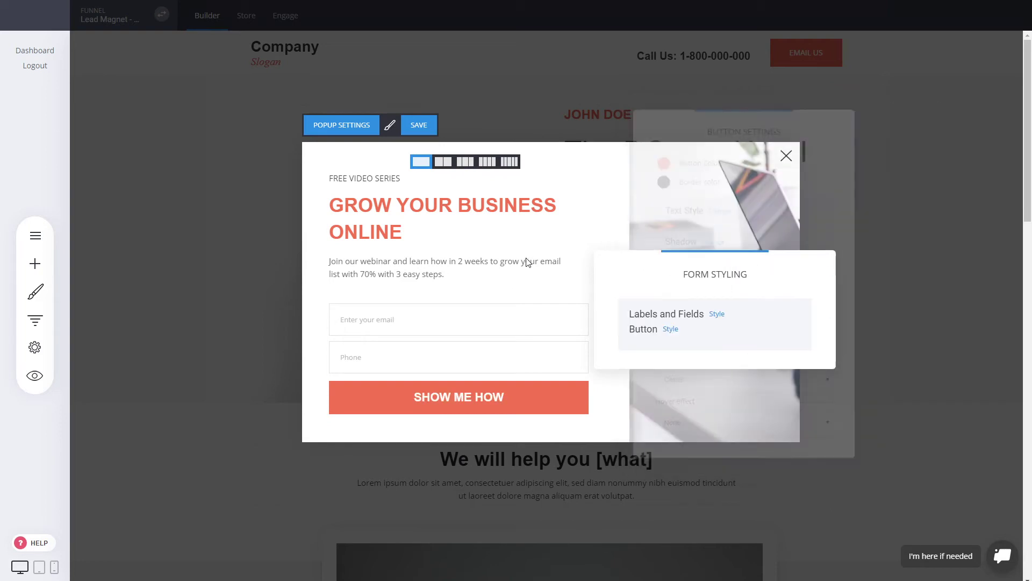
{"action": "left_click", "coordinate": [500, 245]}
Widen the opt-in popup slightly, save it and close it
{"action": "left_click_drag", "start_coordinate": [800, 293], "coordinate": [816, 294]}
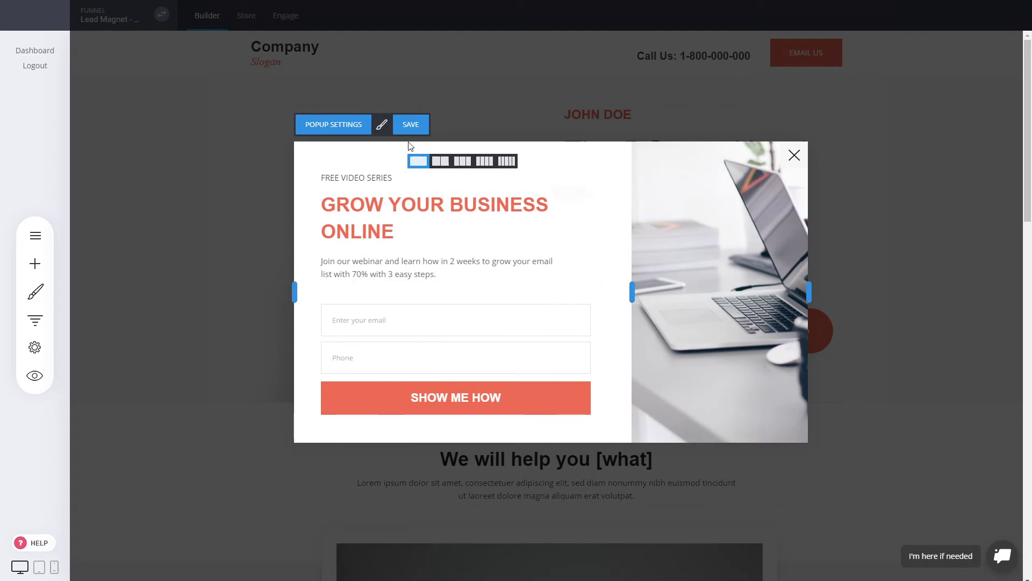
{"action": "left_click", "coordinate": [411, 125]}
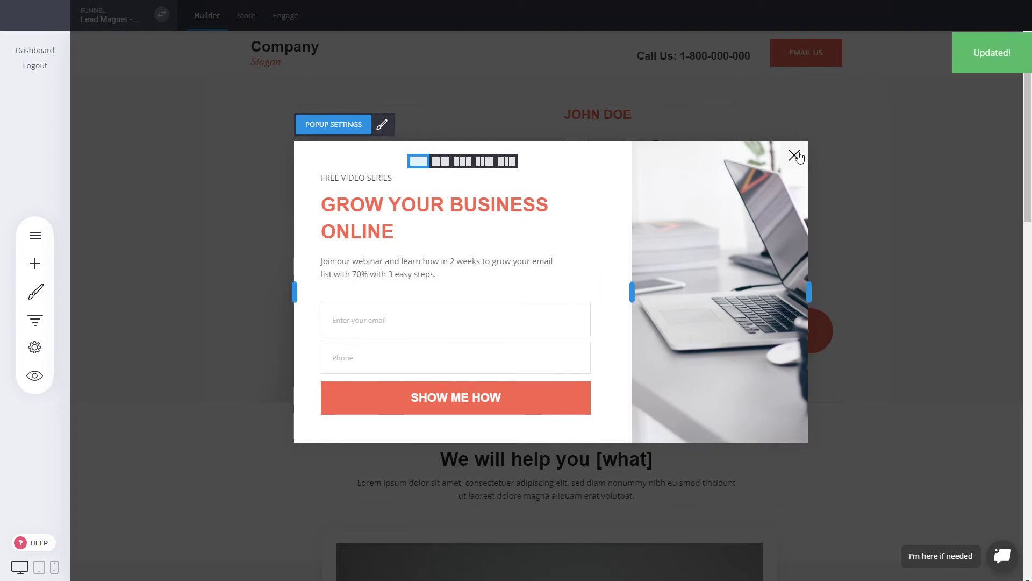
{"action": "left_click", "coordinate": [795, 155]}
Create an A/B test for the funnel's Opt In step
{"action": "left_click", "coordinate": [35, 321]}
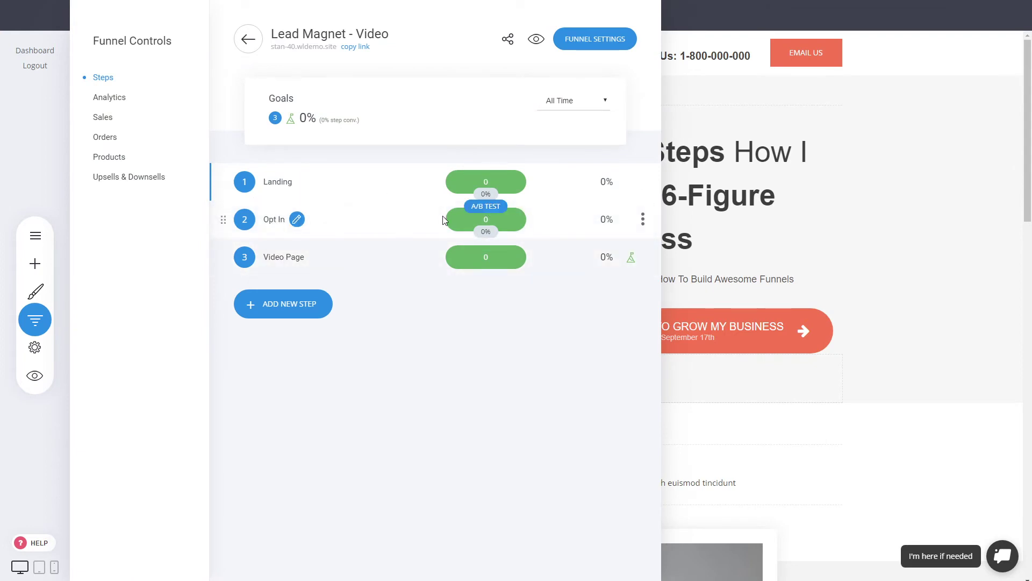
{"action": "left_click", "coordinate": [486, 207]}
{"action": "left_click", "coordinate": [561, 201]}
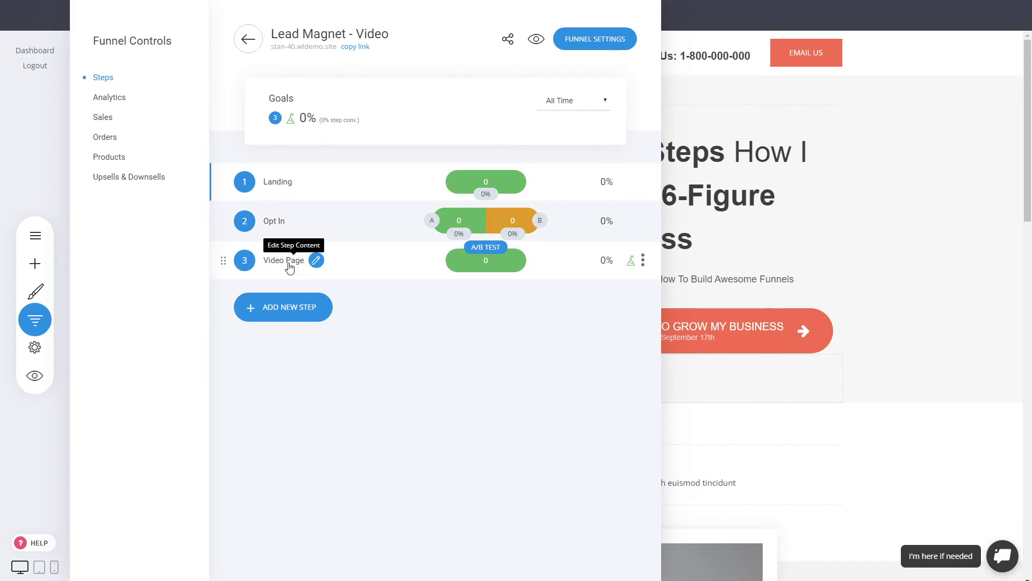
Open the Video Page step and examine its heading, video, resources button and the link text to Video 2
{"action": "left_click", "coordinate": [289, 264]}
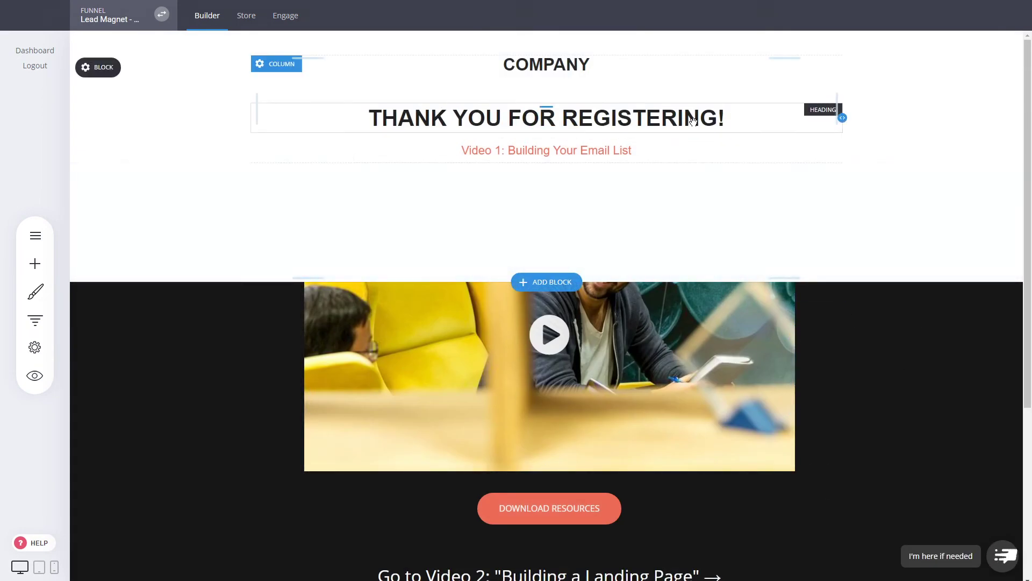
{"action": "left_click", "coordinate": [693, 119]}
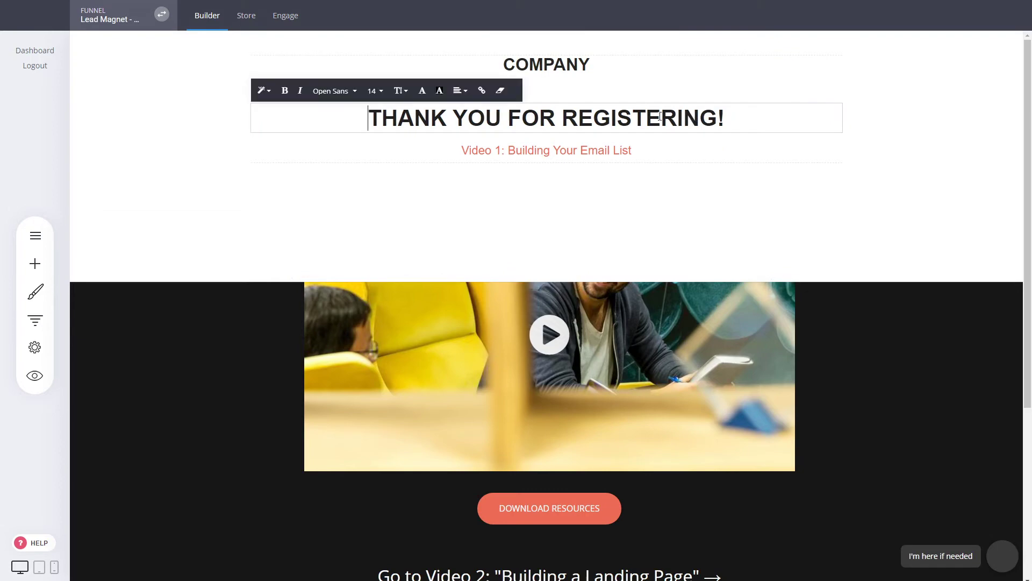
{"action": "left_click", "coordinate": [896, 334]}
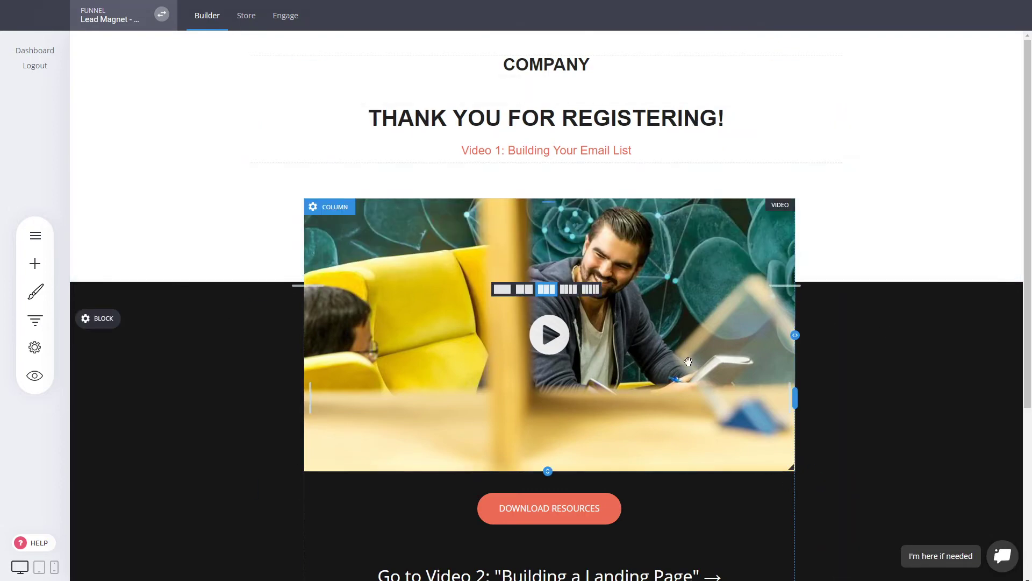
{"action": "scroll", "coordinate": [854, 375], "scroll_direction": "down", "scroll_amount": 3}
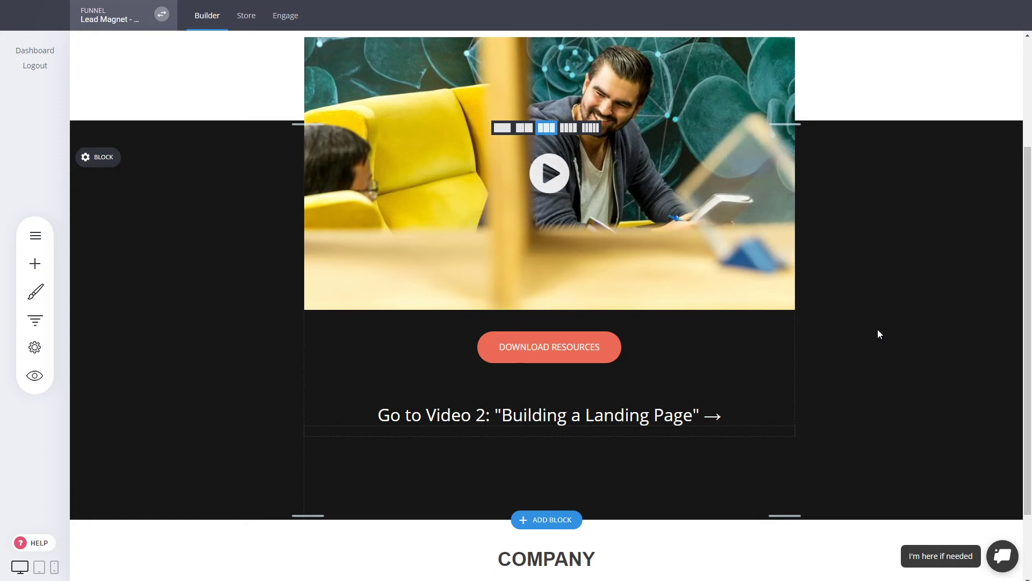
{"action": "left_click", "coordinate": [447, 419]}
{"action": "left_click", "coordinate": [854, 351]}
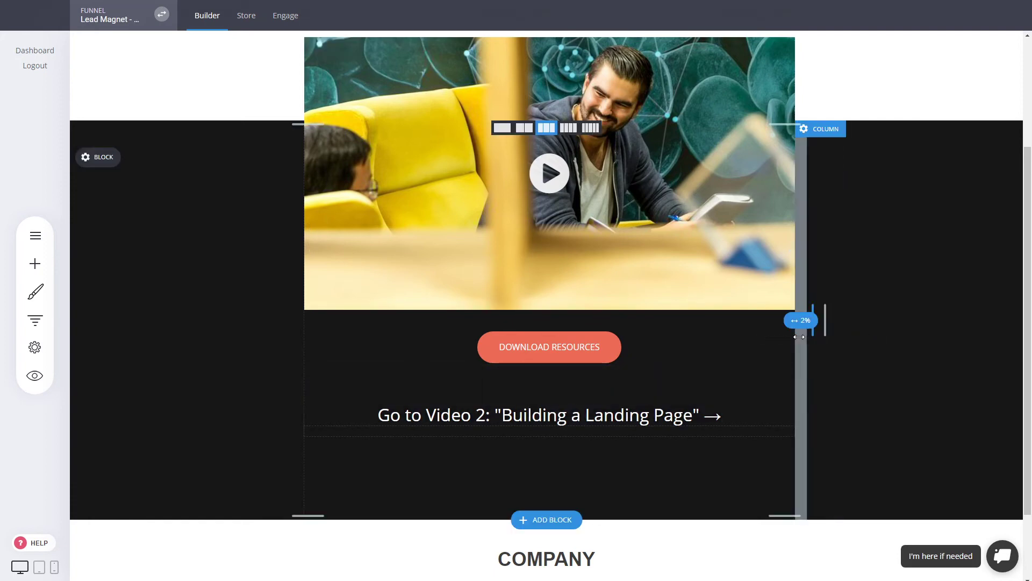
Duplicate the Video Page step in the funnel's step list
{"action": "left_click", "coordinate": [35, 320]}
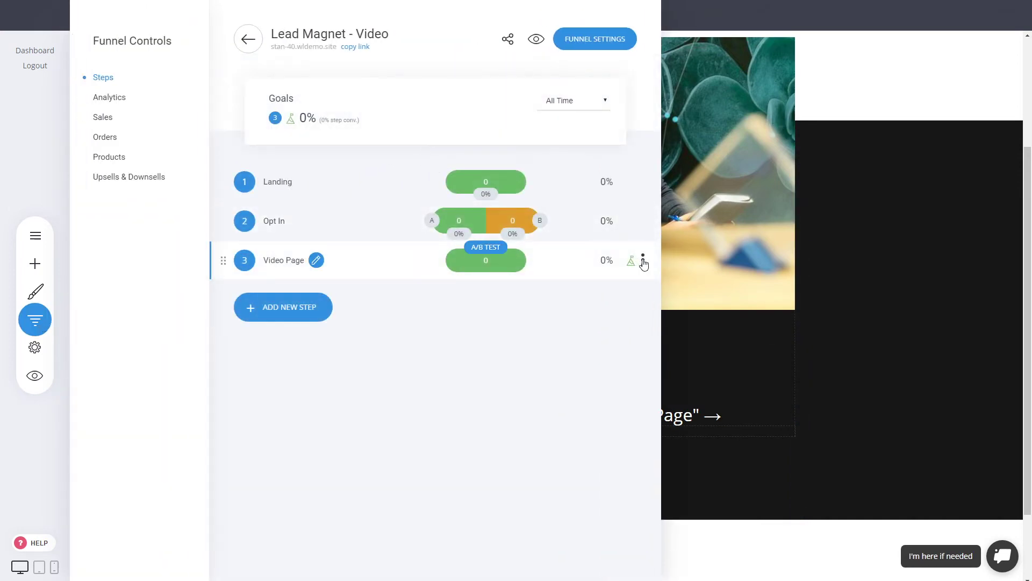
{"action": "left_click", "coordinate": [643, 260]}
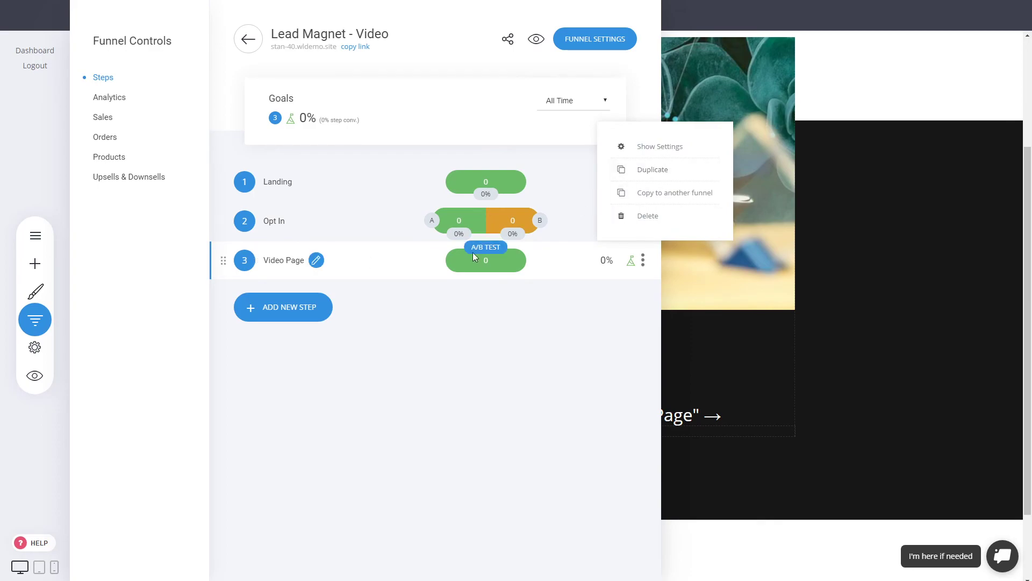
{"action": "left_click", "coordinate": [648, 170]}
{"action": "left_click", "coordinate": [542, 269]}
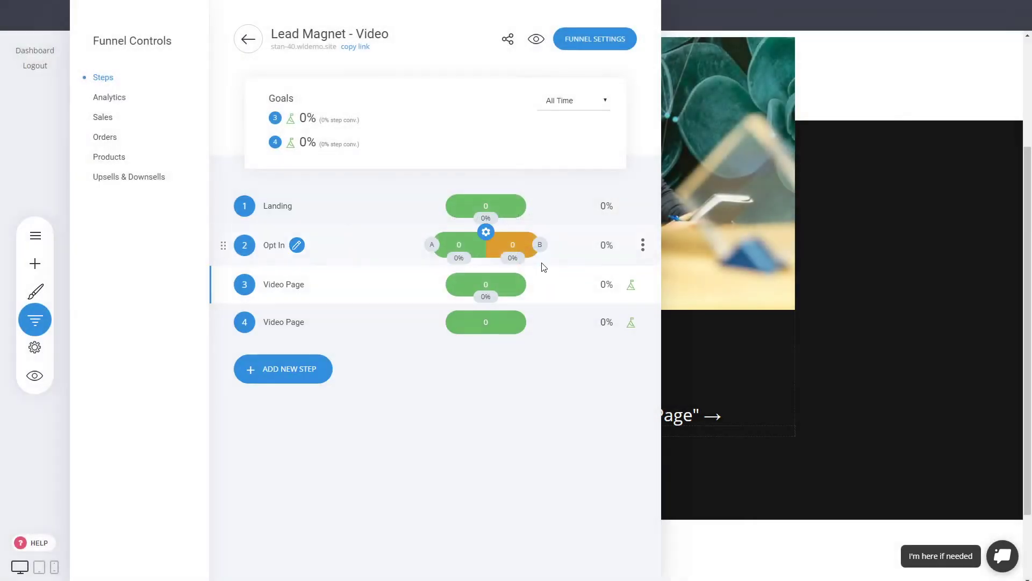
Remove the goal from the first Video Page step and open its duplicate for editing
{"action": "left_click", "coordinate": [644, 288]}
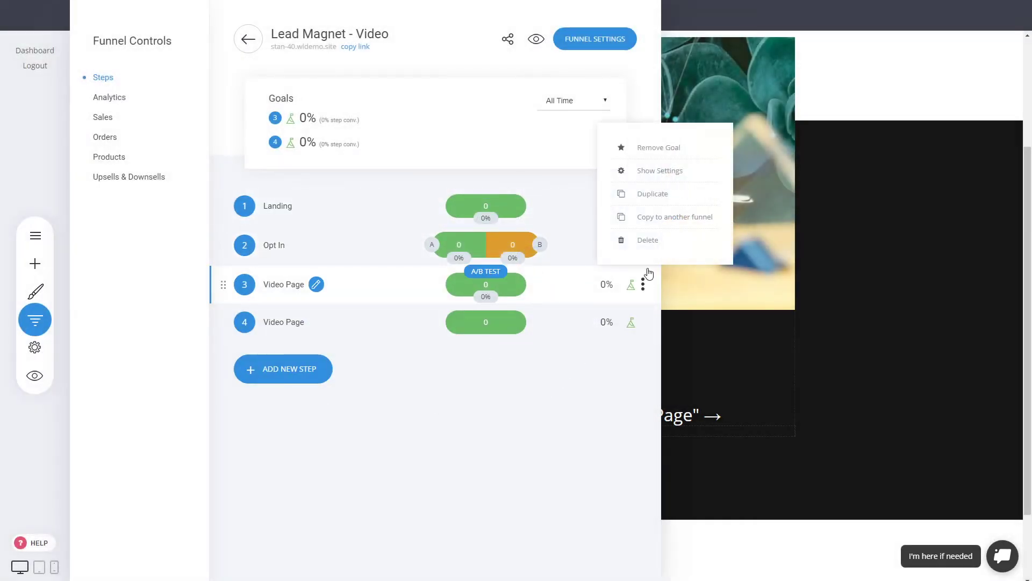
{"action": "left_click", "coordinate": [659, 151]}
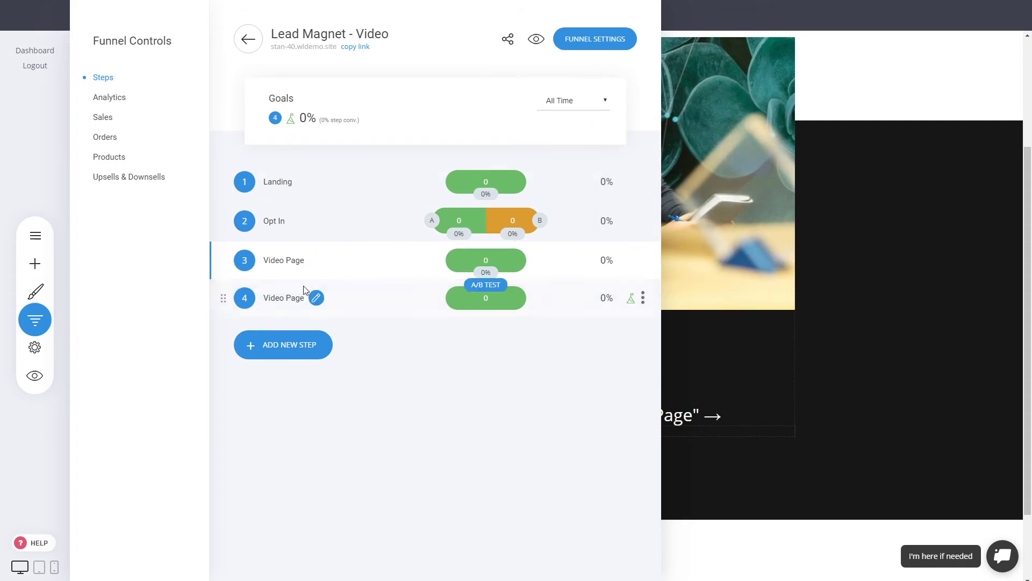
{"action": "left_click", "coordinate": [290, 295]}
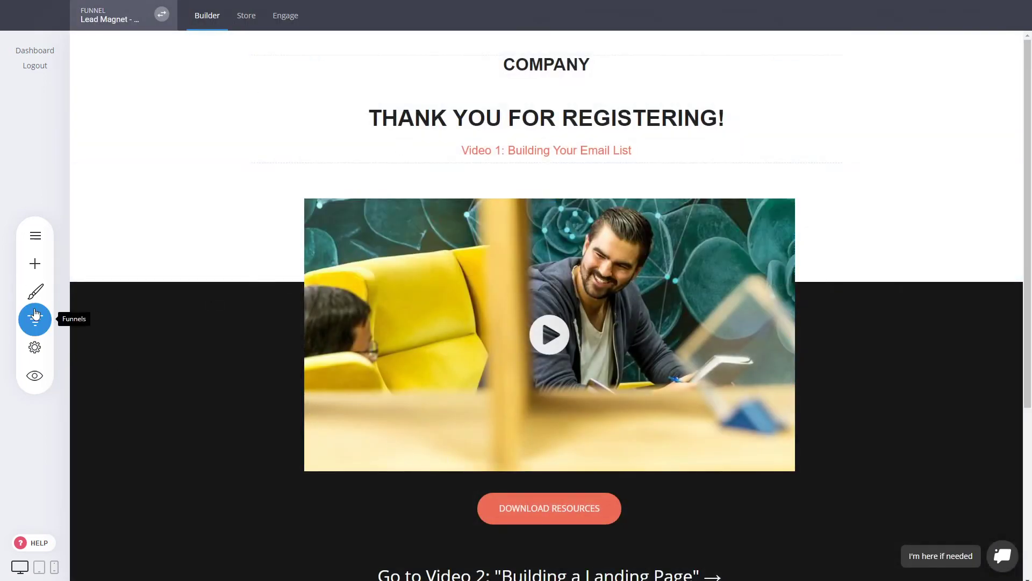
Add a section label named Video to the funnel and move it between the Opt In step and the first Video Page
{"action": "left_click", "coordinate": [35, 317]}
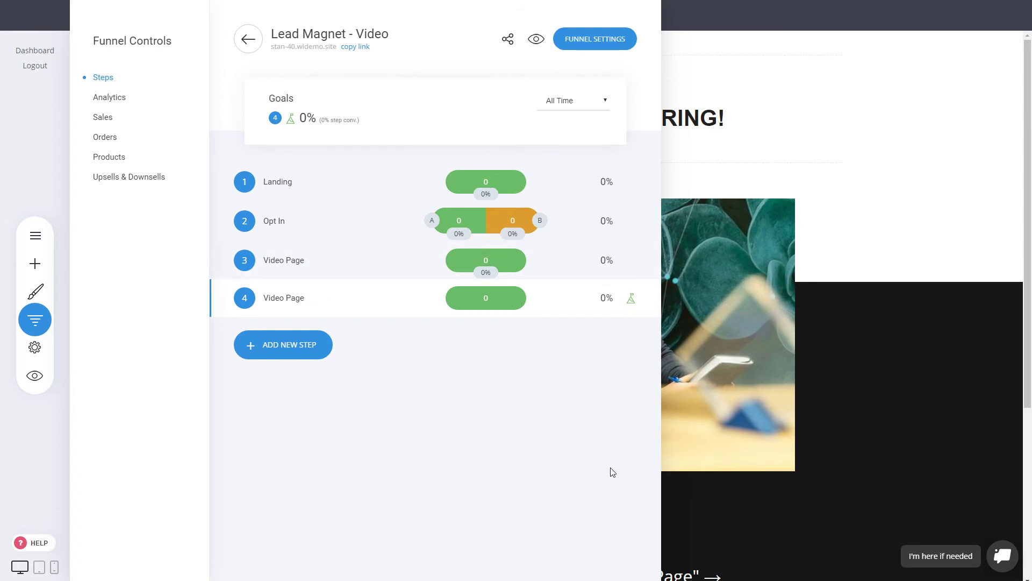
{"action": "left_click", "coordinate": [310, 347]}
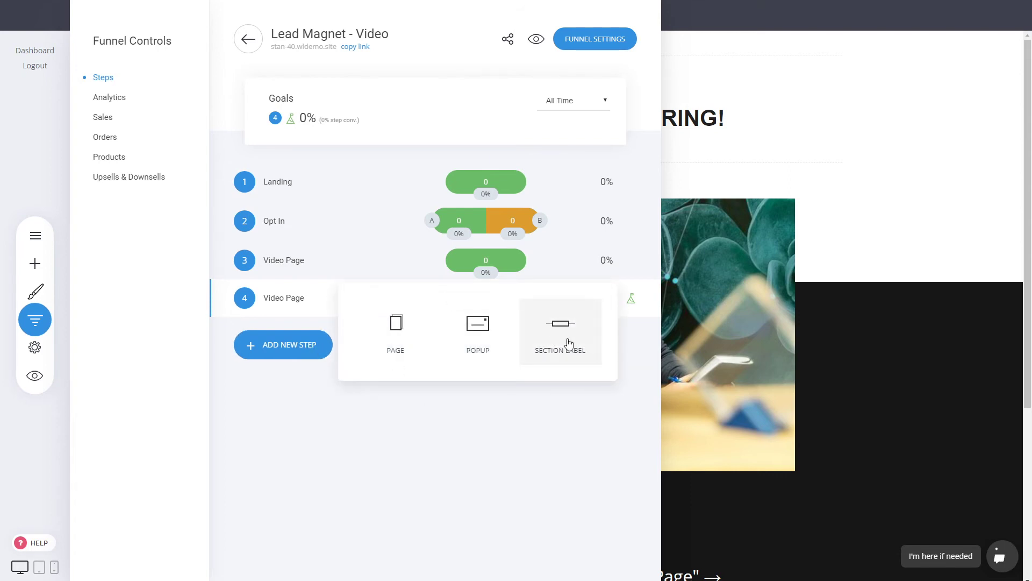
{"action": "left_click", "coordinate": [590, 358]}
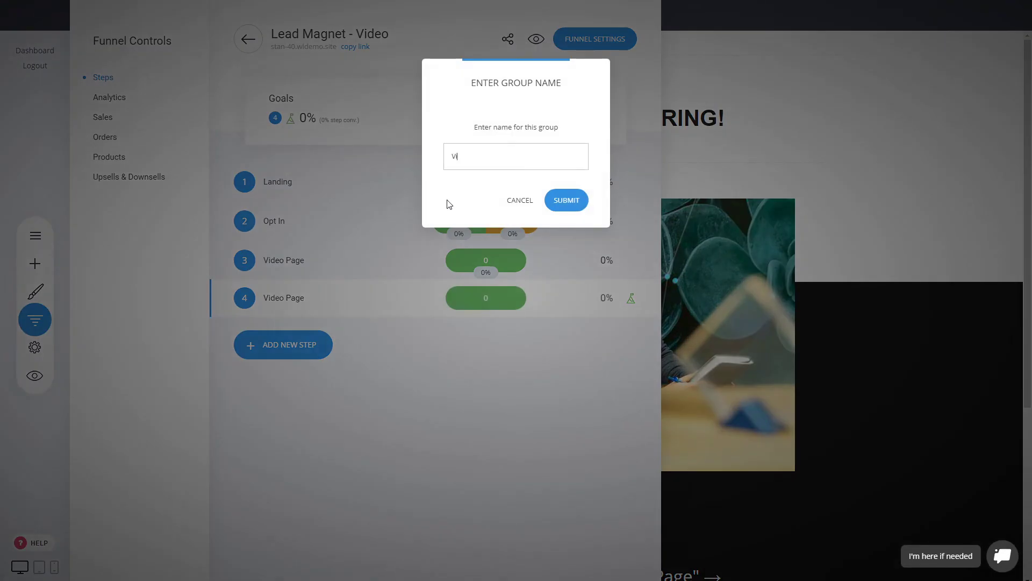
{"action": "left_click", "coordinate": [585, 197]}
{"action": "left_click_drag", "start_coordinate": [223, 337], "coordinate": [224, 269]}
{"action": "left_click_drag", "start_coordinate": [232, 338], "coordinate": [232, 258]}
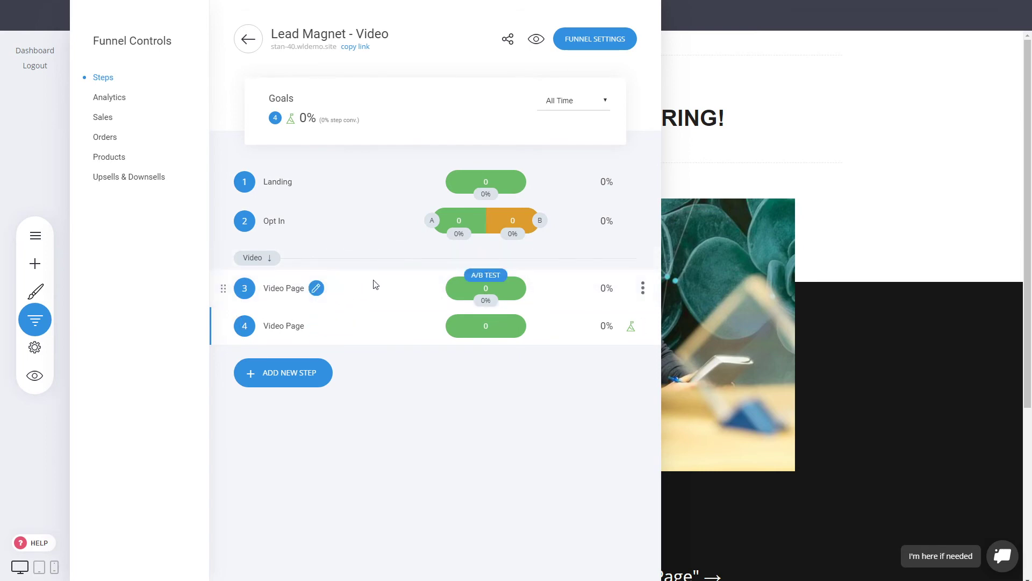
Examine the DOWNLOAD RESOURCES button's settings on the second Video Page, and return to the funnel's step list
{"action": "left_click", "coordinate": [882, 316]}
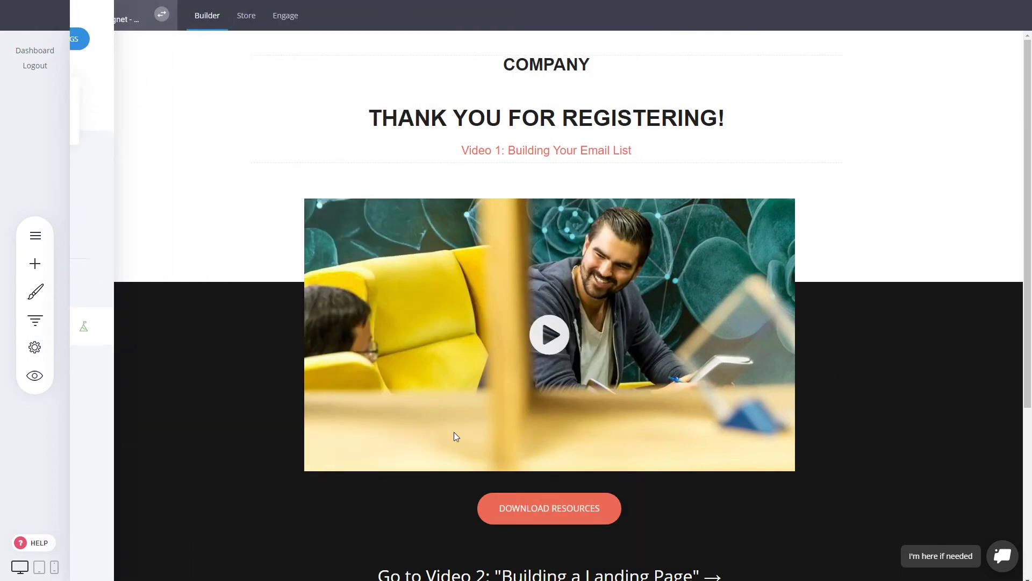
{"action": "scroll", "coordinate": [844, 370], "scroll_direction": "down", "scroll_amount": 3}
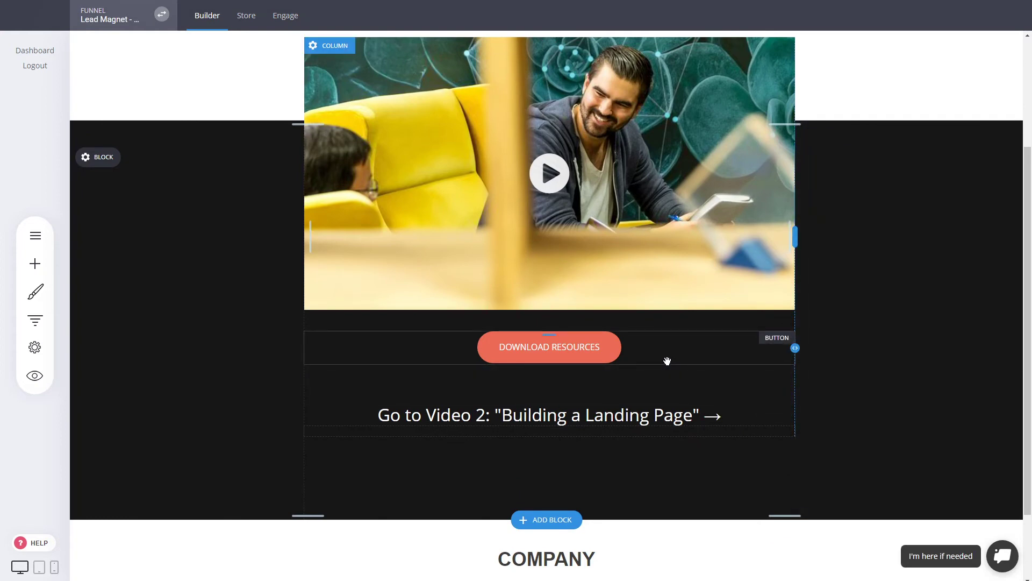
{"action": "left_click", "coordinate": [590, 348]}
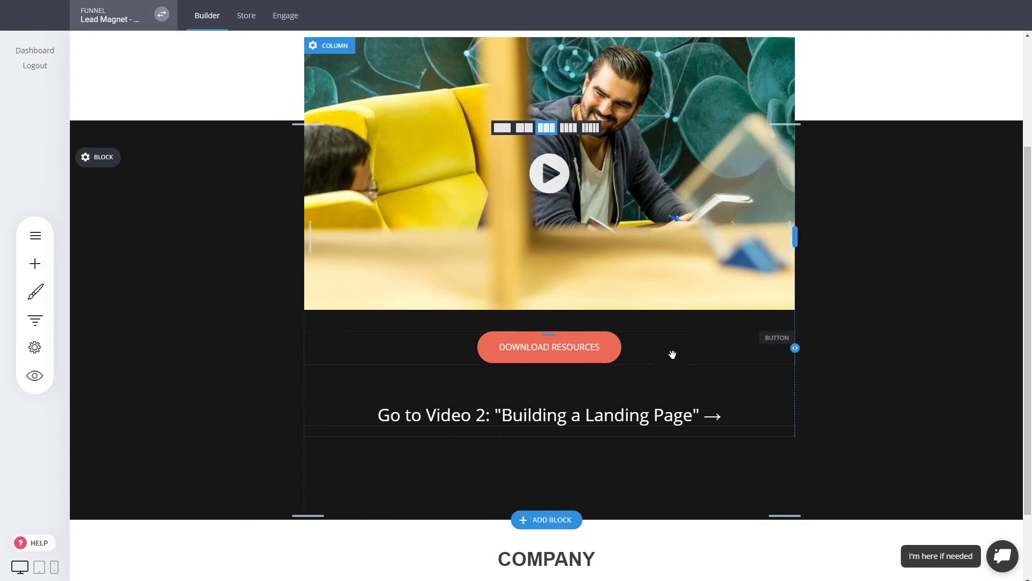
{"action": "left_click", "coordinate": [562, 340]}
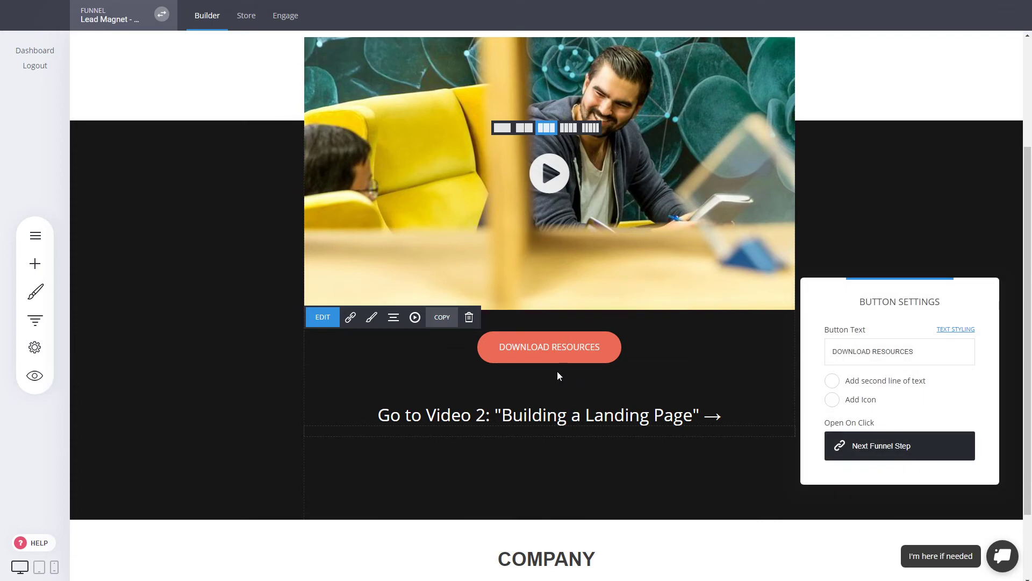
{"action": "left_click", "coordinate": [887, 203]}
{"action": "left_click", "coordinate": [35, 320]}
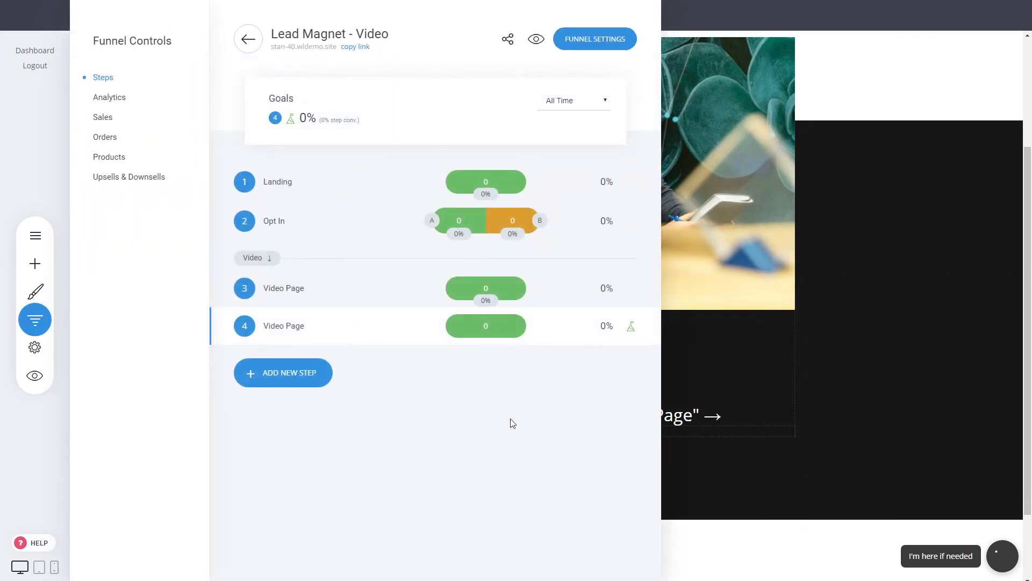
{"action": "left_click", "coordinate": [290, 373]}
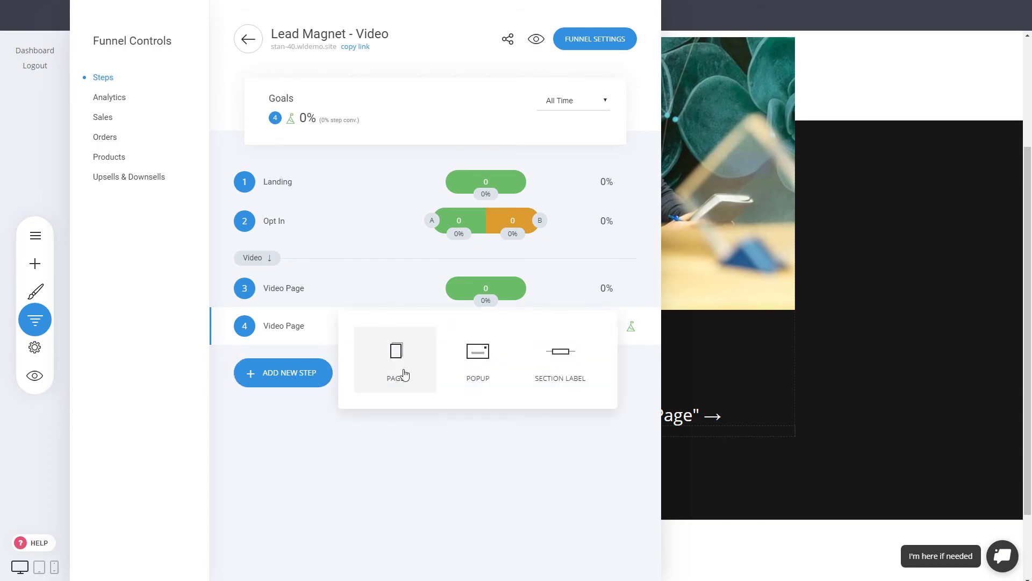
{"action": "left_click", "coordinate": [404, 374]}
{"action": "left_click", "coordinate": [108, 159]}
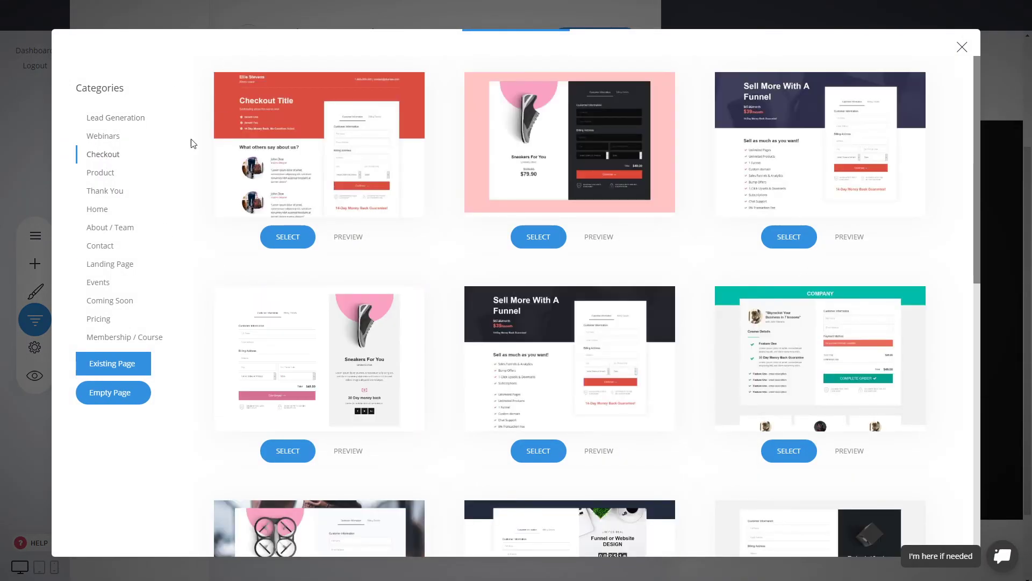
{"action": "left_click", "coordinate": [282, 19]}
Add a page step named Checkout at the funnel's end, using the red Checkout Title template from the Checkout category
{"action": "left_click", "coordinate": [270, 373]}
{"action": "left_click", "coordinate": [382, 366]}
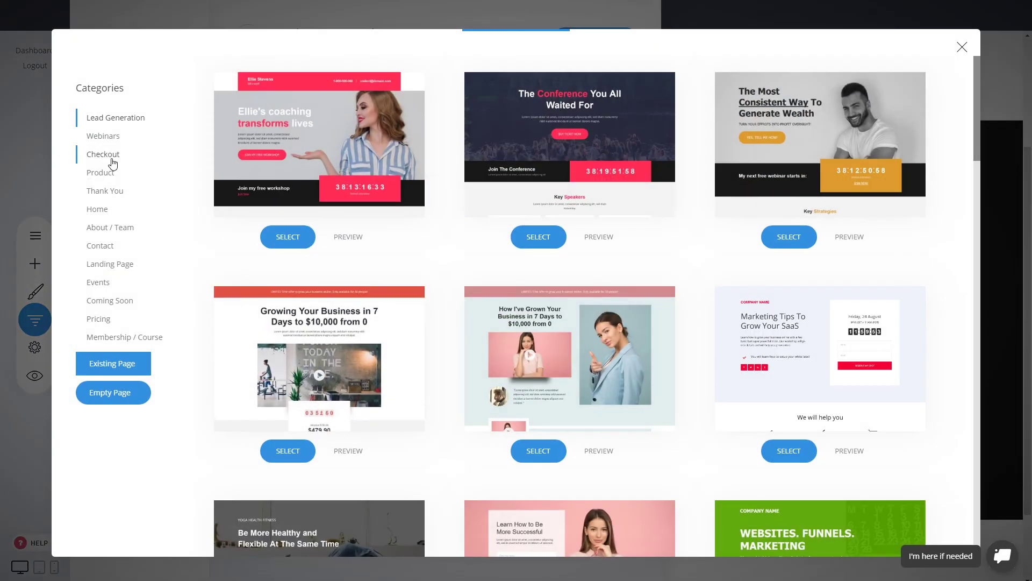
{"action": "left_click", "coordinate": [110, 157]}
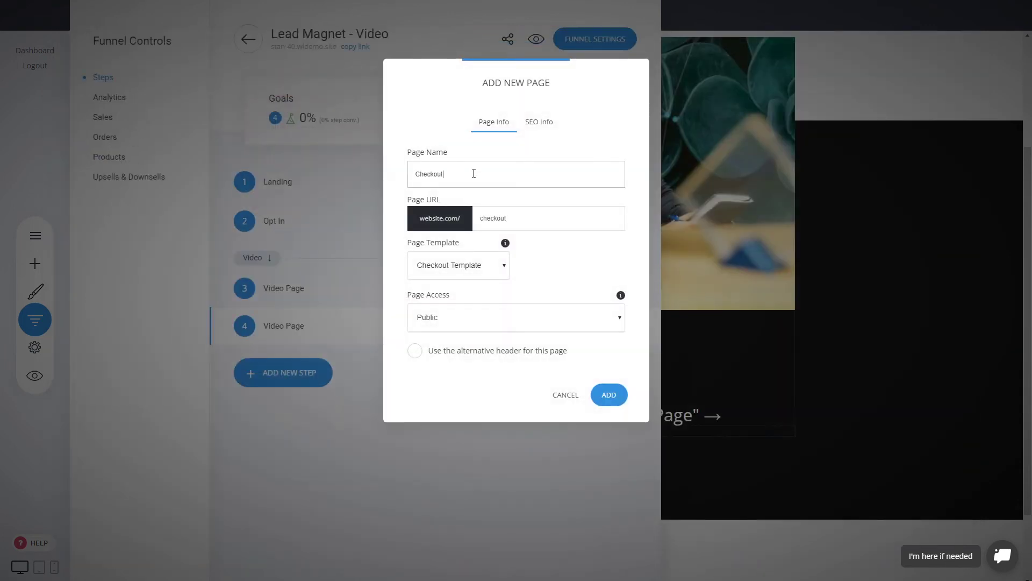
{"action": "left_click", "coordinate": [613, 394]}
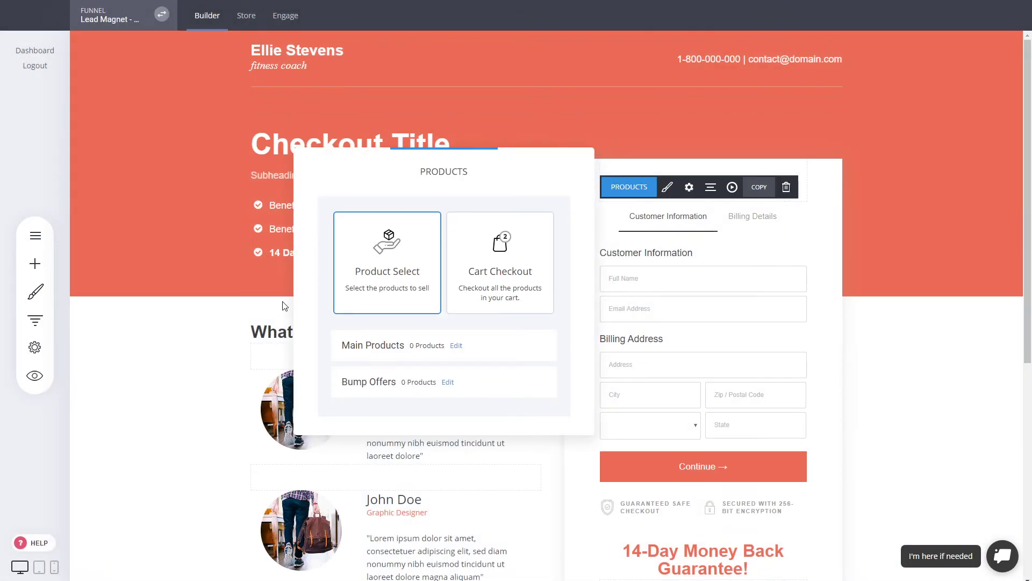
{"action": "left_click", "coordinate": [224, 323]}
Check the click target of the second Video Page's DOWNLOAD RESOURCES button, and open the Checkout step
{"action": "left_click", "coordinate": [35, 321]}
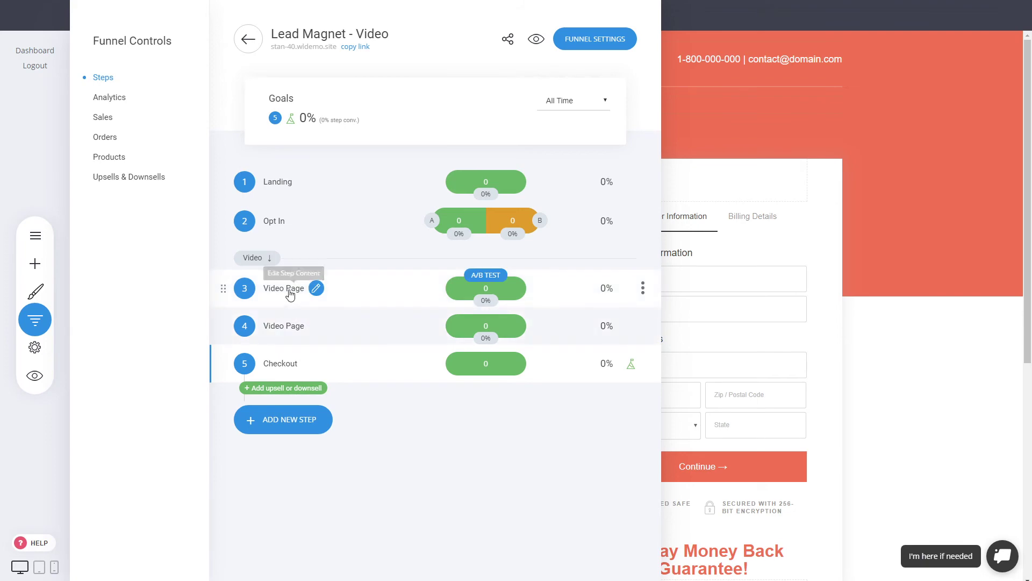
{"action": "left_click", "coordinate": [288, 327]}
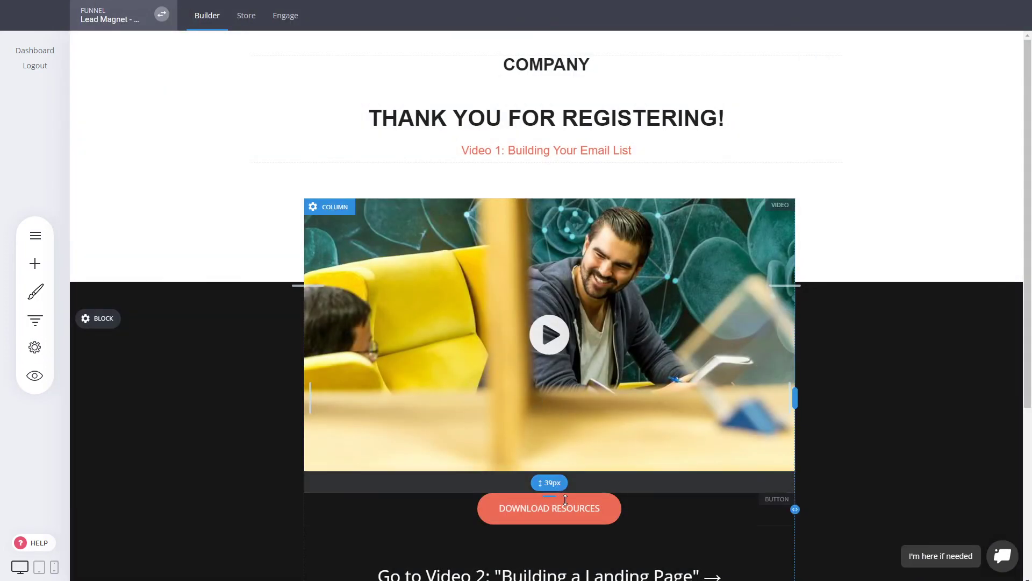
{"action": "left_click", "coordinate": [541, 499]}
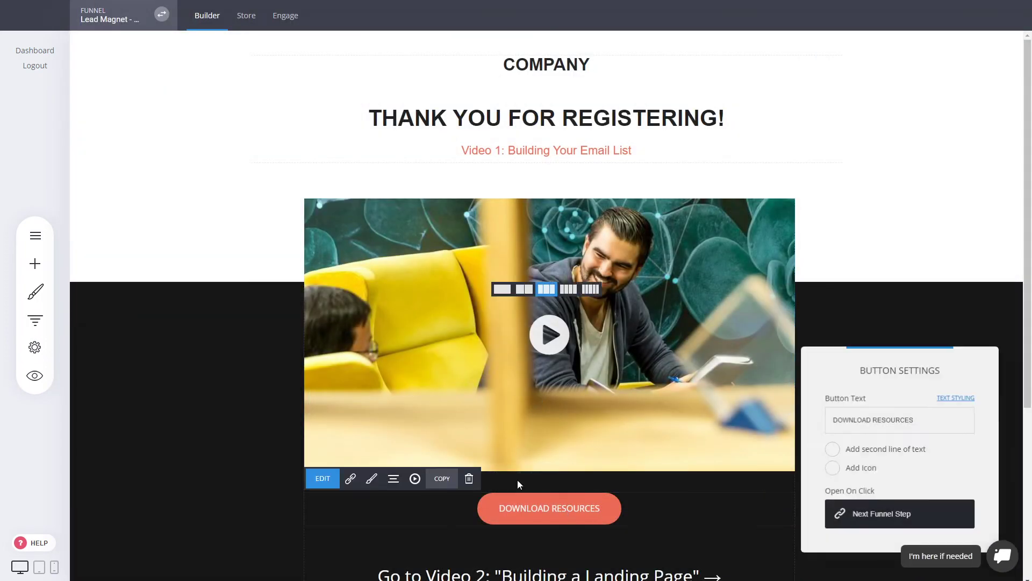
{"action": "left_click", "coordinate": [46, 321]}
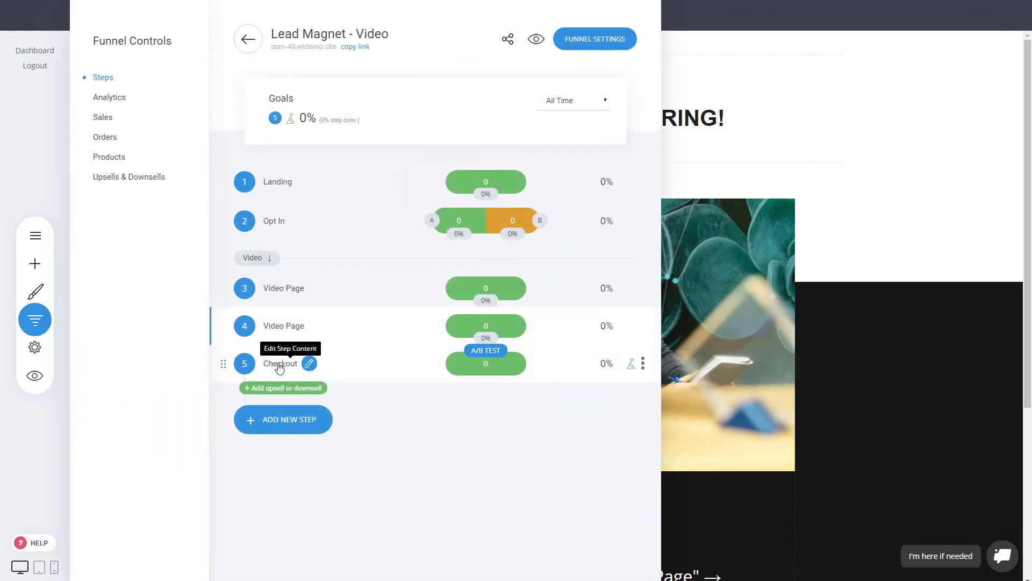
{"action": "left_click", "coordinate": [279, 362]}
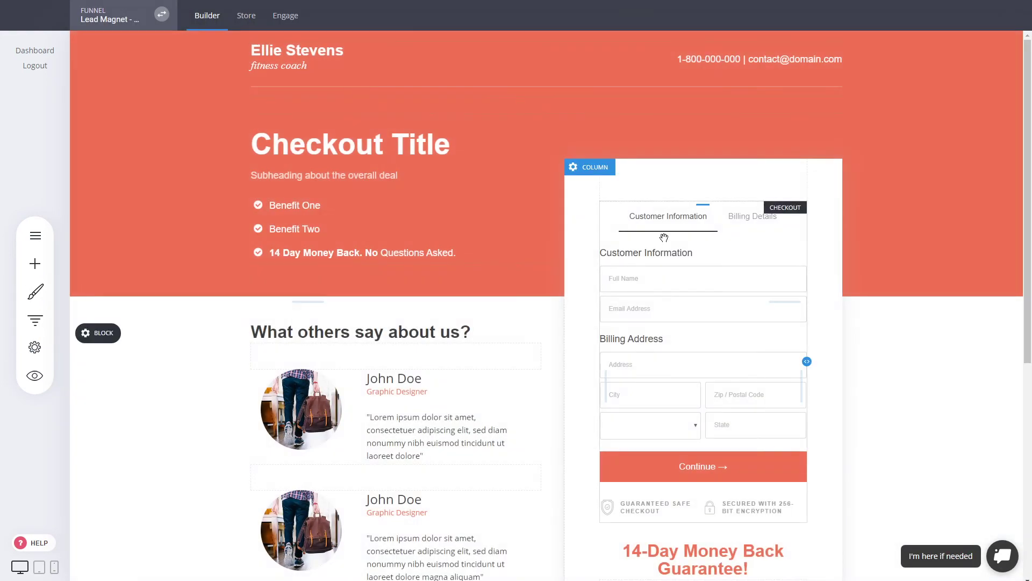
Assign the S. Restaurant Theme as the checkout form's main product
{"action": "left_click", "coordinate": [681, 343]}
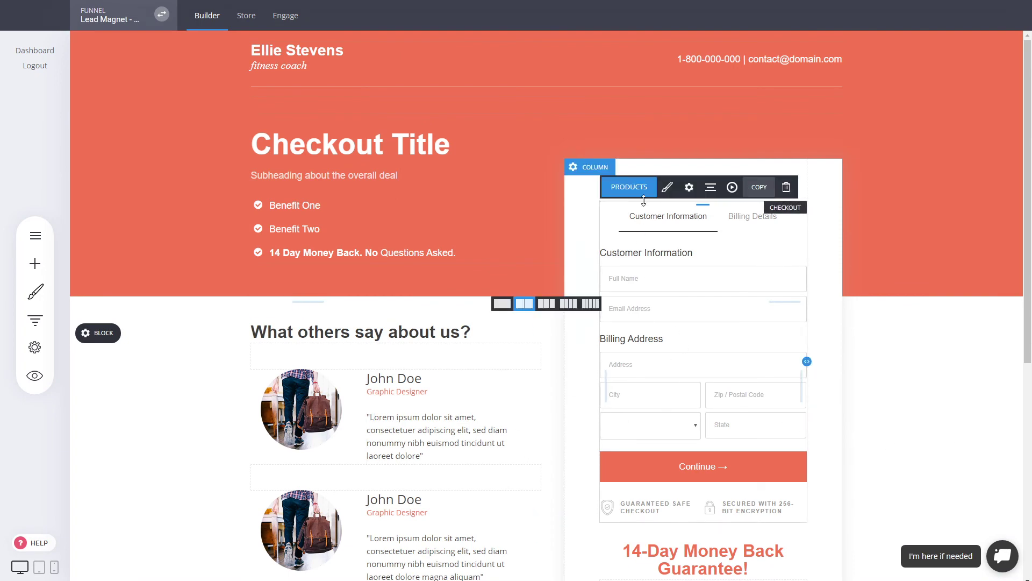
{"action": "left_click", "coordinate": [646, 188]}
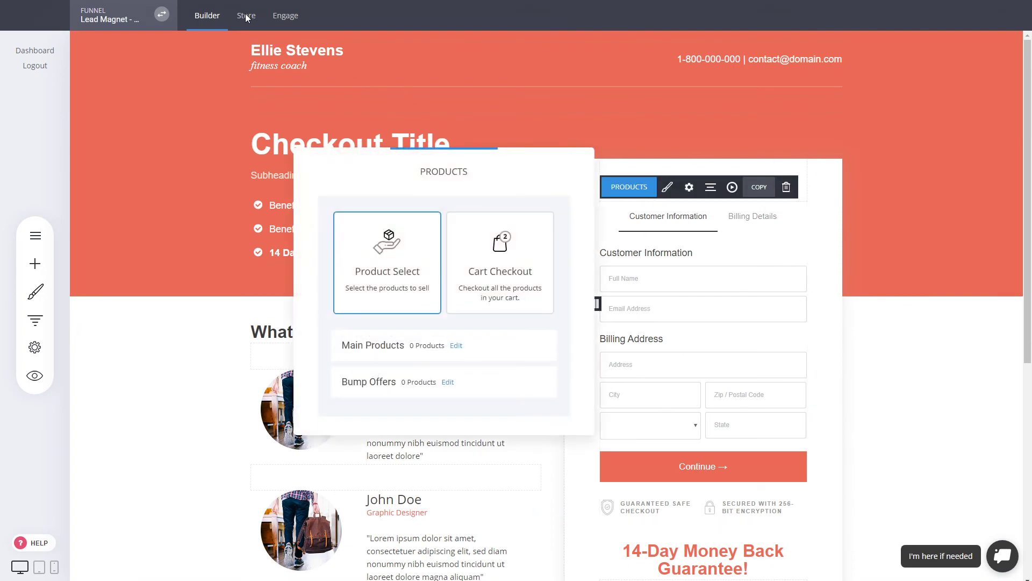
{"action": "left_click", "coordinate": [461, 347]}
{"action": "left_click", "coordinate": [429, 133]}
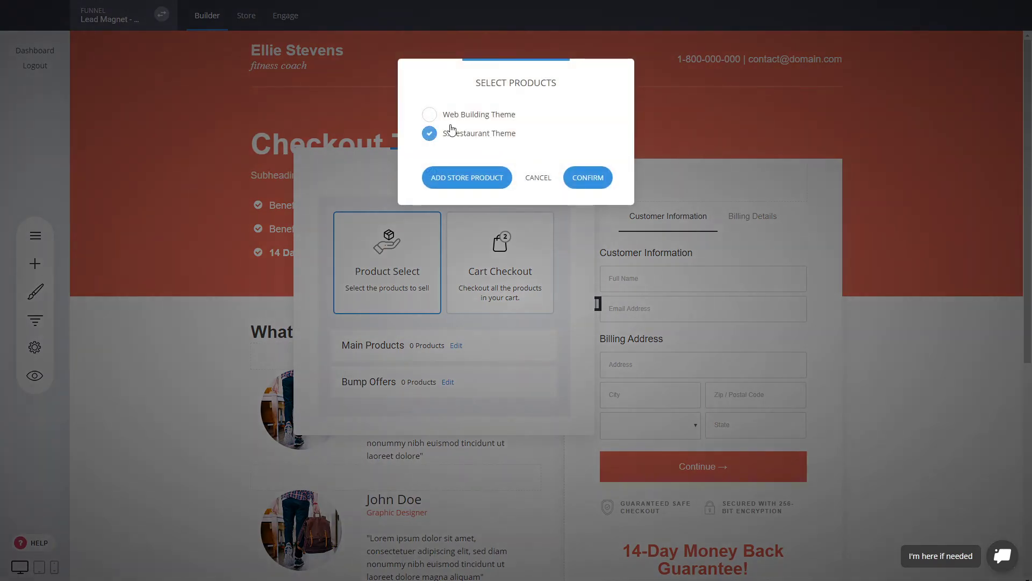
{"action": "left_click", "coordinate": [592, 187]}
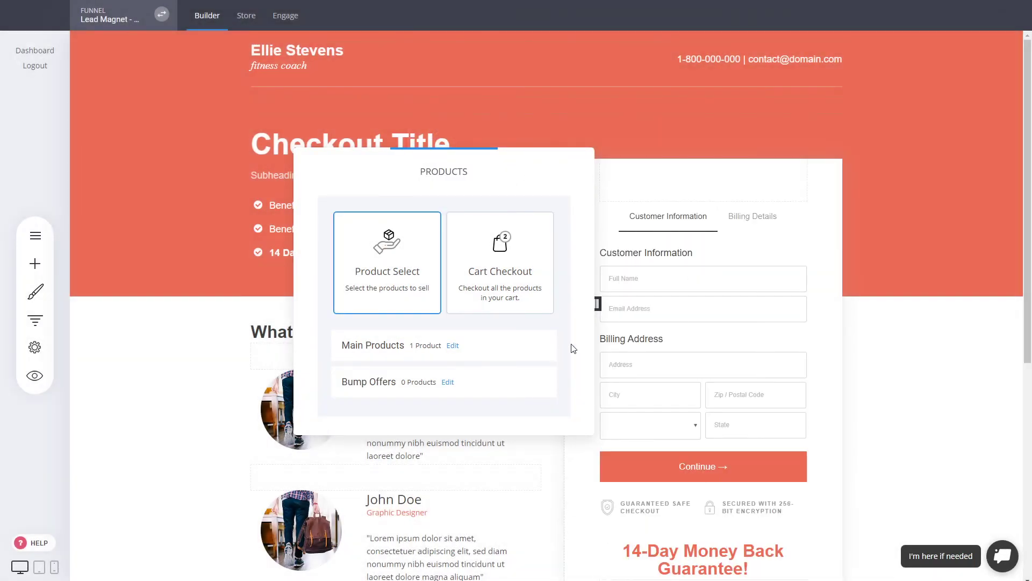
{"action": "left_click", "coordinate": [764, 330]}
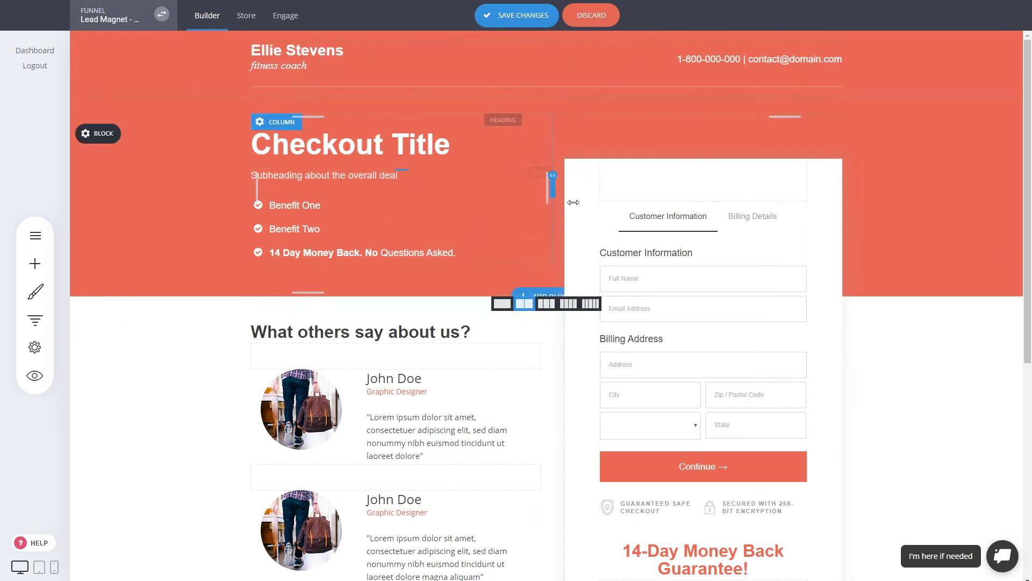
Configure the checkout form not to ask for an address when selling digital goods, services or memberships
{"action": "scroll", "coordinate": [903, 336], "scroll_direction": "down", "scroll_amount": 3}
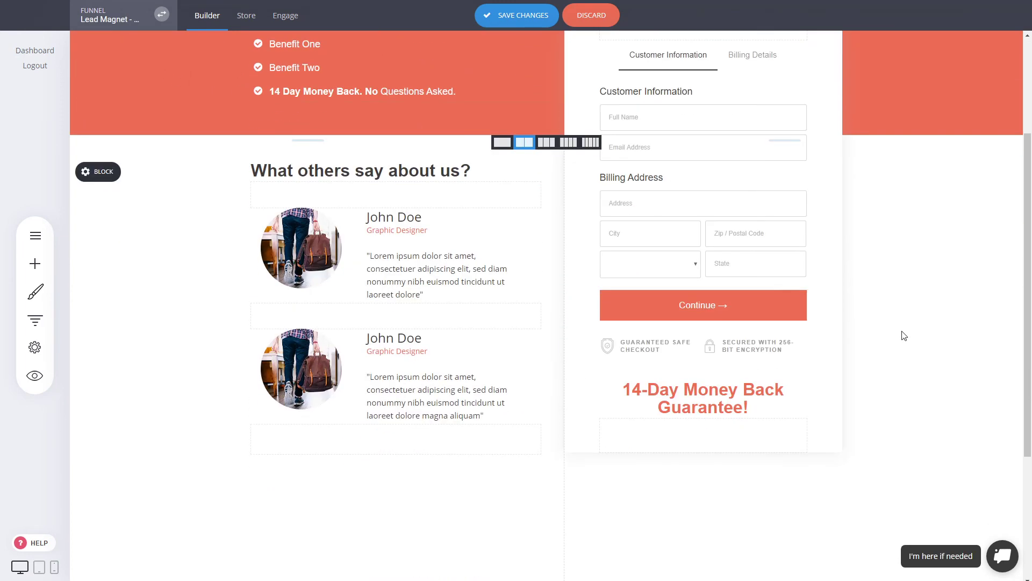
{"action": "scroll", "coordinate": [904, 335], "scroll_direction": "up", "scroll_amount": 3}
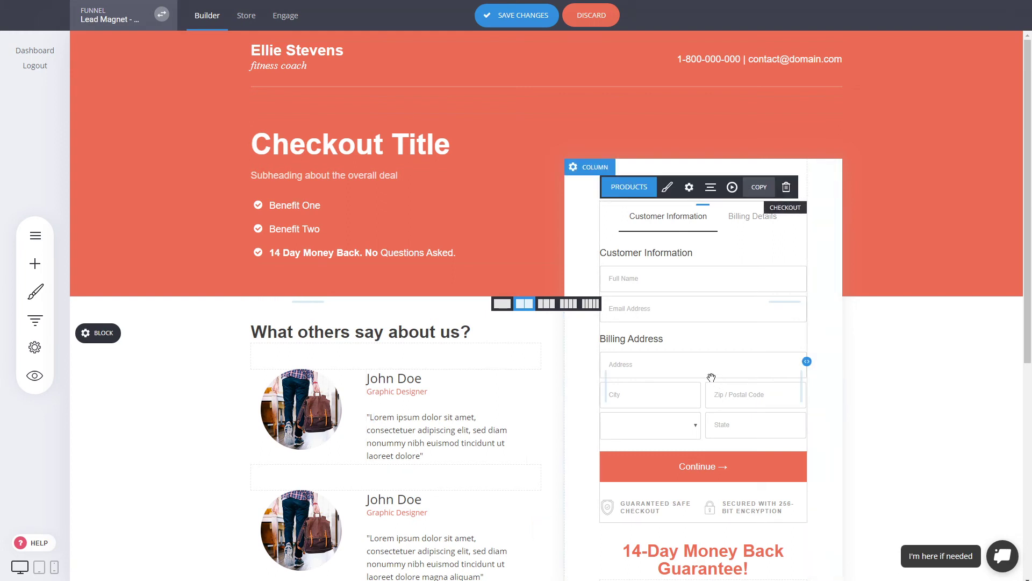
{"action": "left_click", "coordinate": [688, 186]}
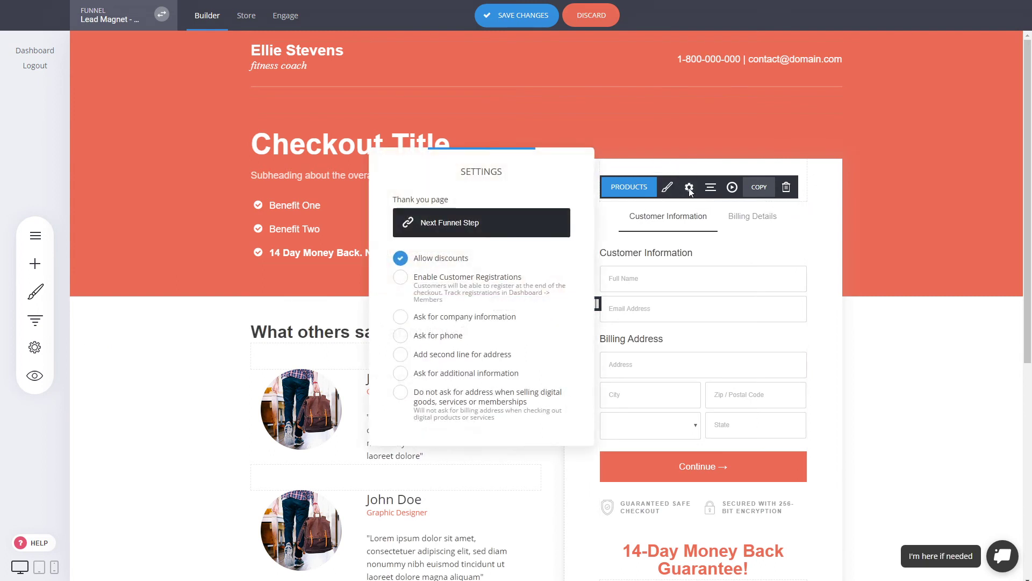
{"action": "left_click", "coordinate": [464, 397]}
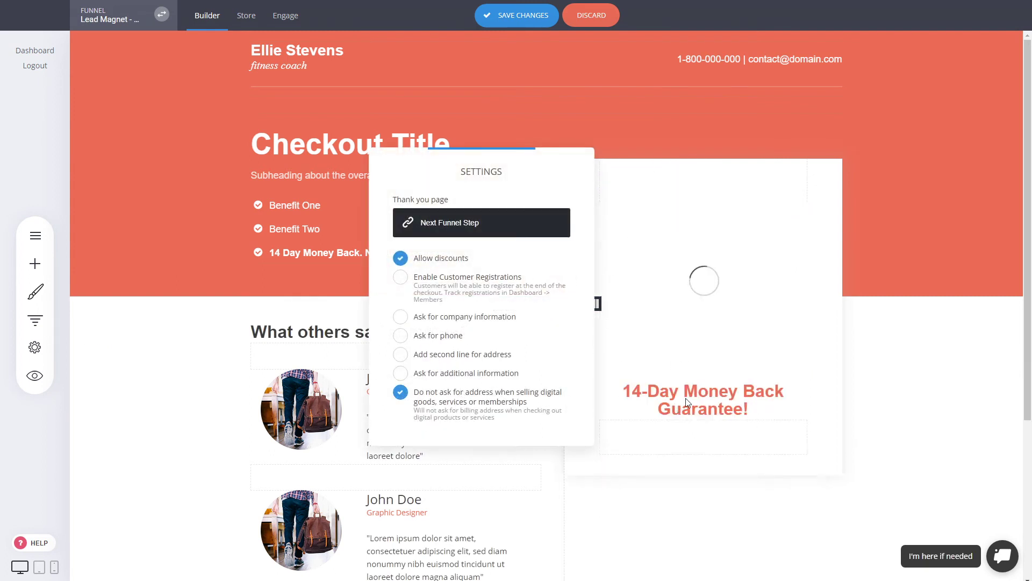
{"action": "left_click", "coordinate": [693, 299]}
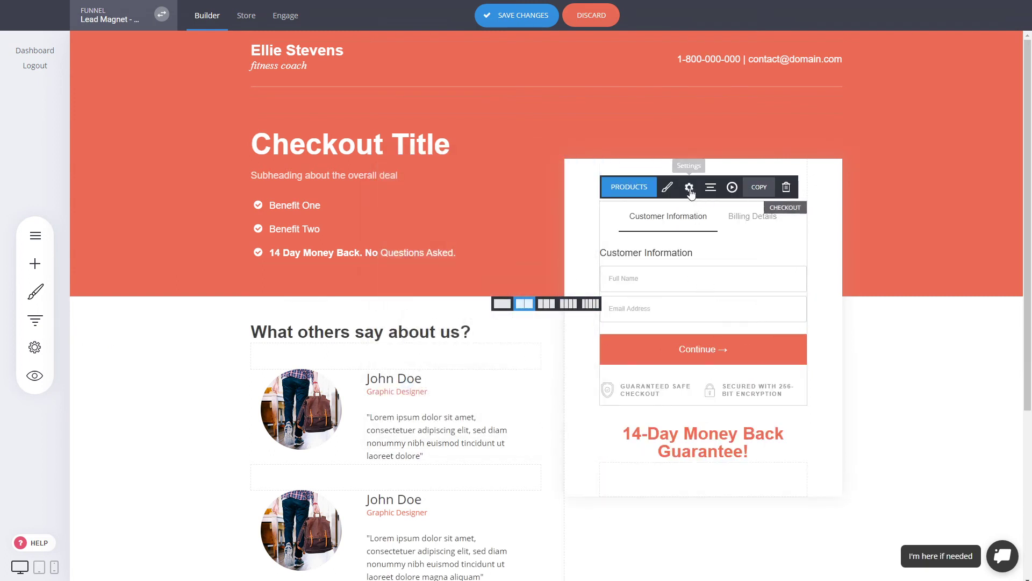
Switch the checkout form to the 1-Step Checkout layout and save the page changes
{"action": "left_click", "coordinate": [668, 187]}
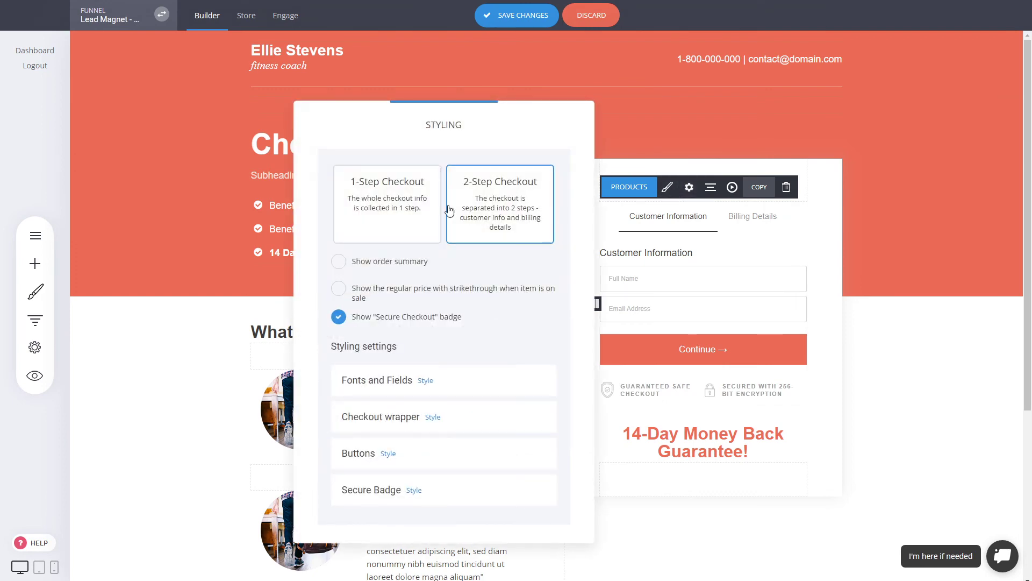
{"action": "left_click", "coordinate": [423, 213]}
{"action": "left_click", "coordinate": [798, 323]}
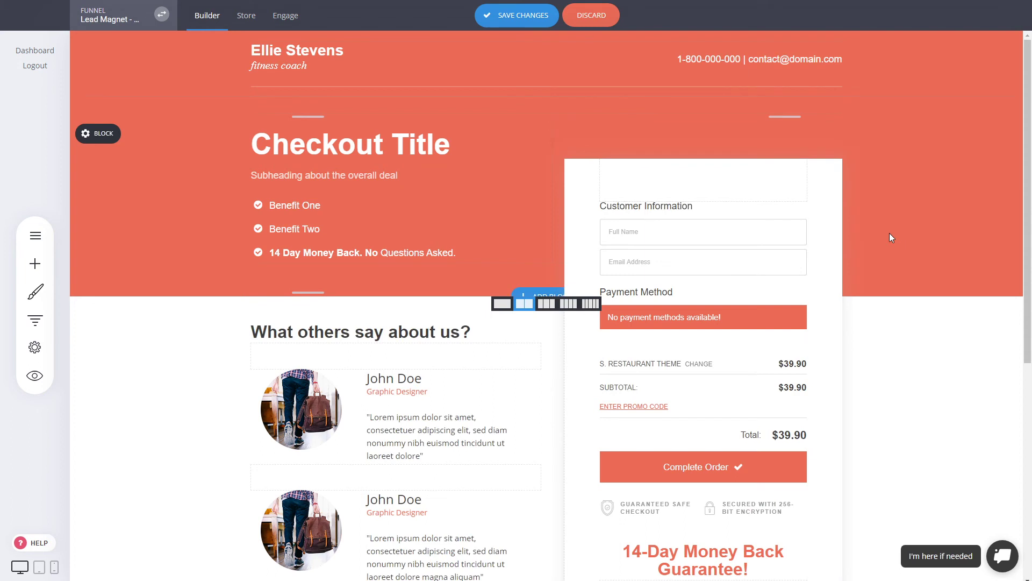
{"action": "left_click", "coordinate": [535, 15]}
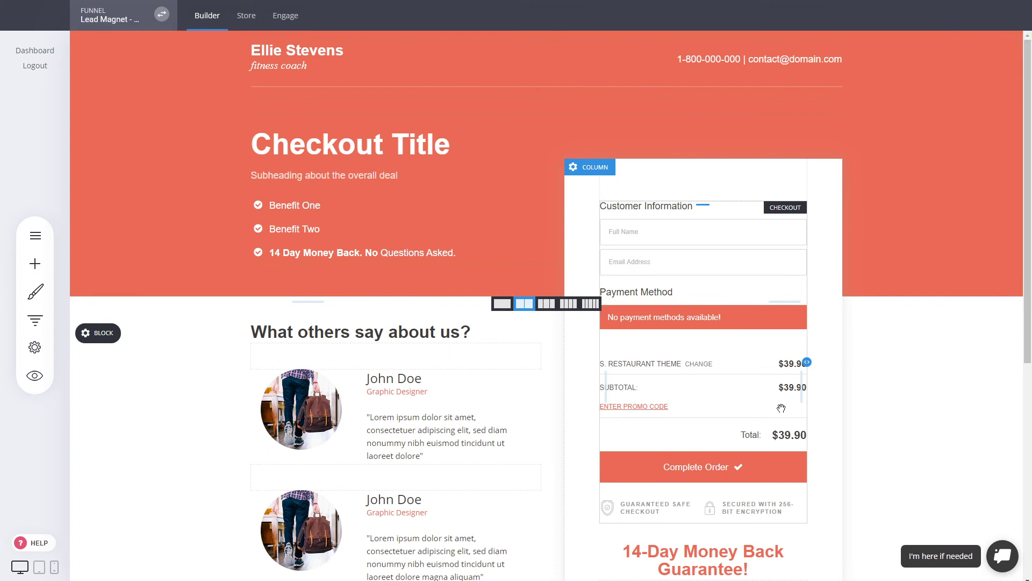
{"action": "left_click", "coordinate": [31, 326]}
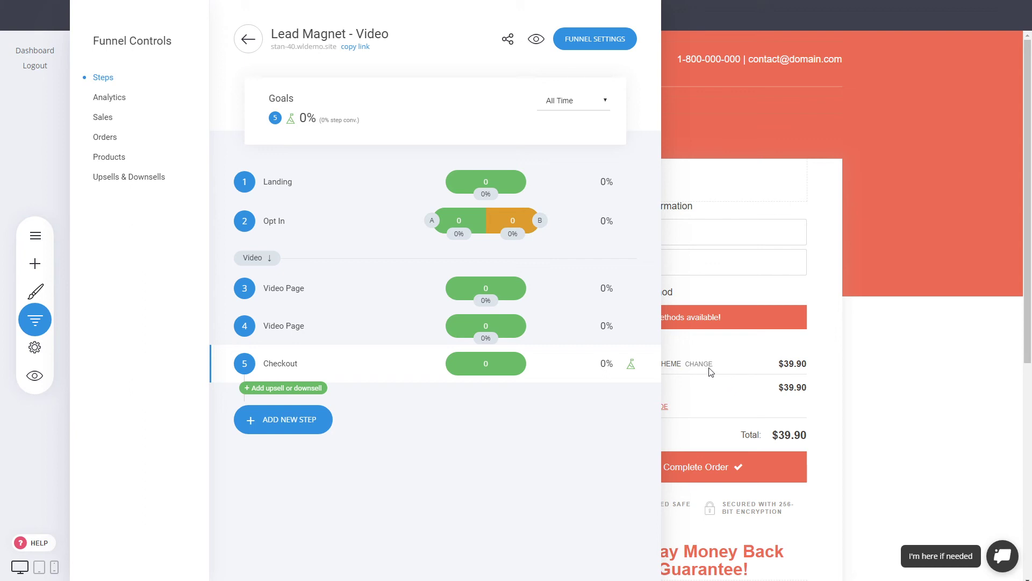
{"action": "left_click", "coordinate": [770, 361]}
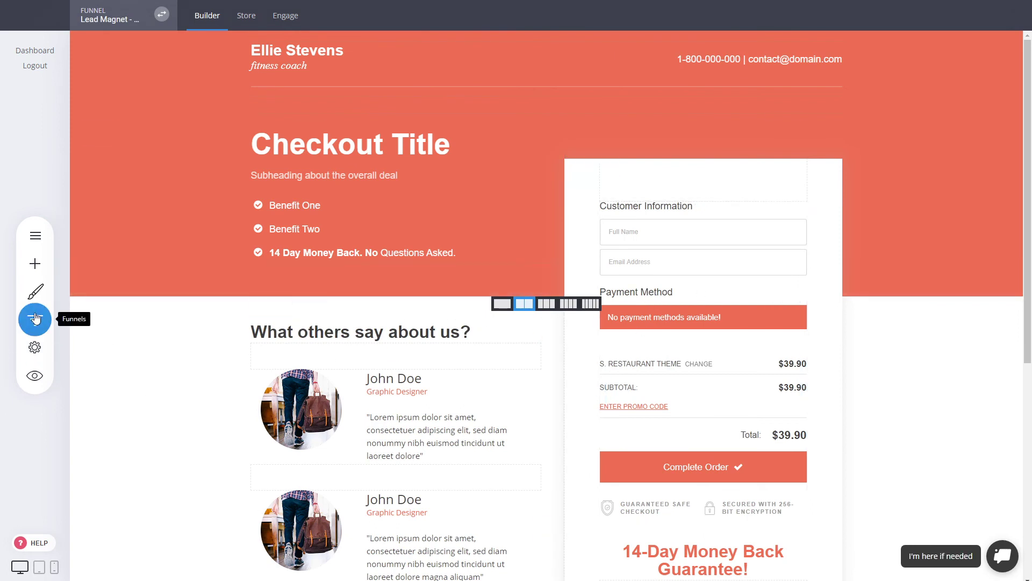
Add a page step named Thank You at the funnel's end, using the black-header Thank You For Your Order! template from the Thank You category
{"action": "left_click", "coordinate": [35, 318]}
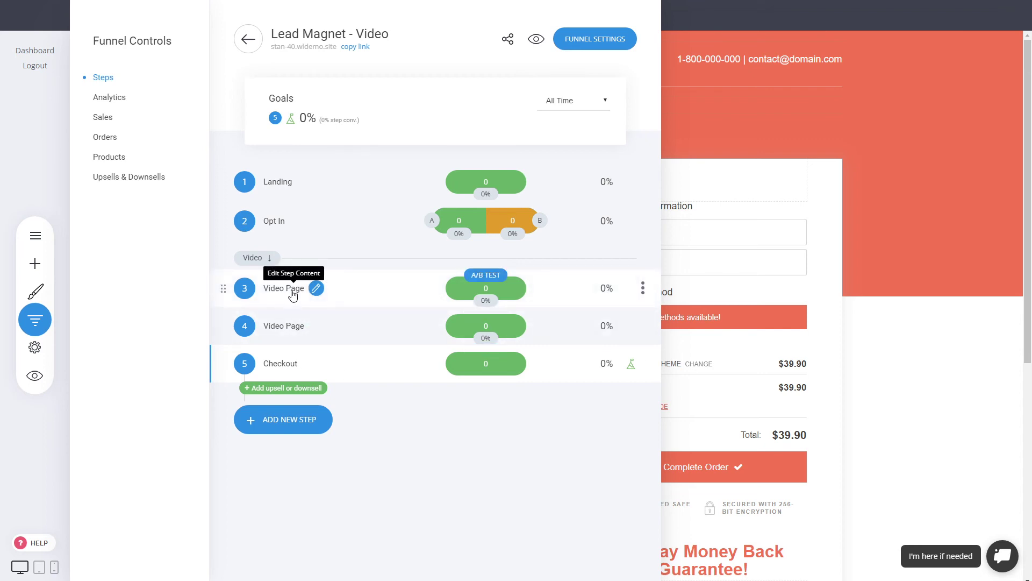
{"action": "left_click", "coordinate": [272, 421]}
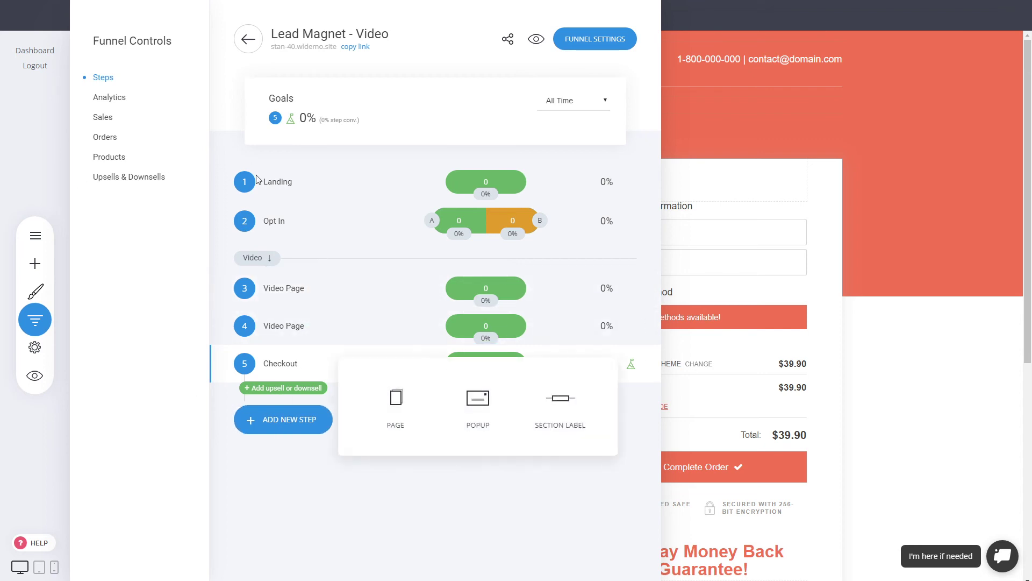
{"action": "left_click", "coordinate": [396, 397]}
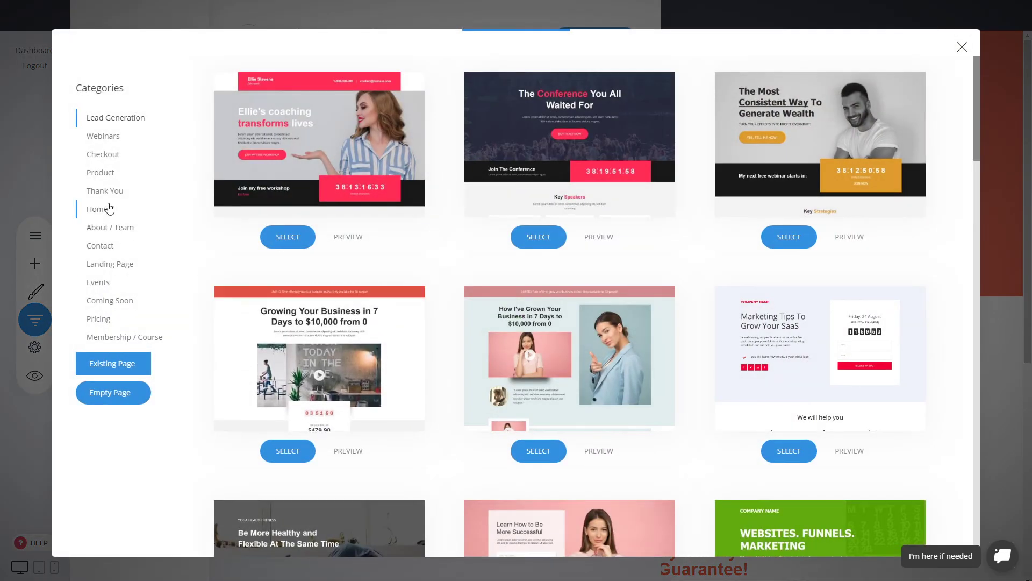
{"action": "left_click", "coordinate": [110, 194]}
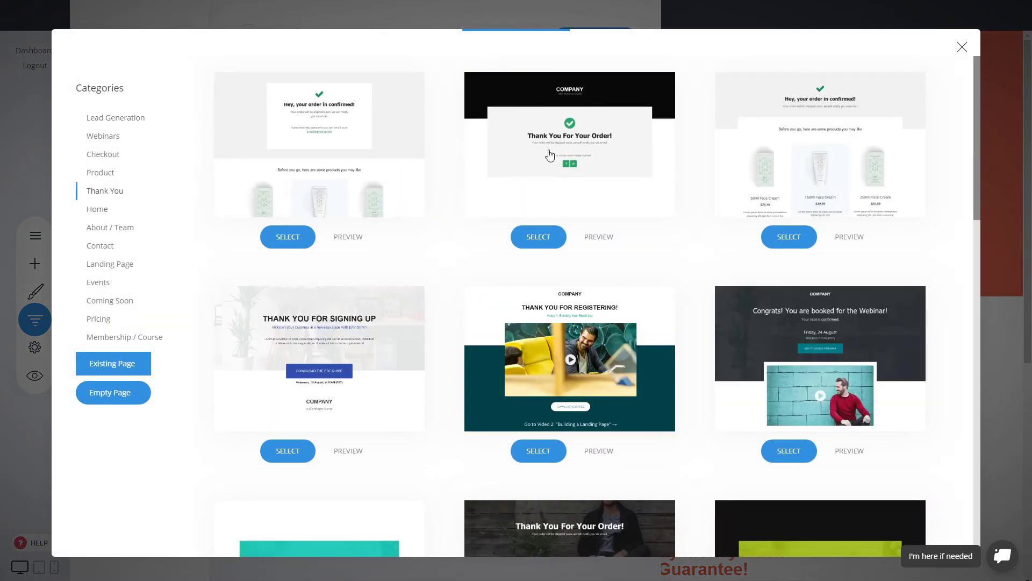
{"action": "left_click", "coordinate": [549, 154]}
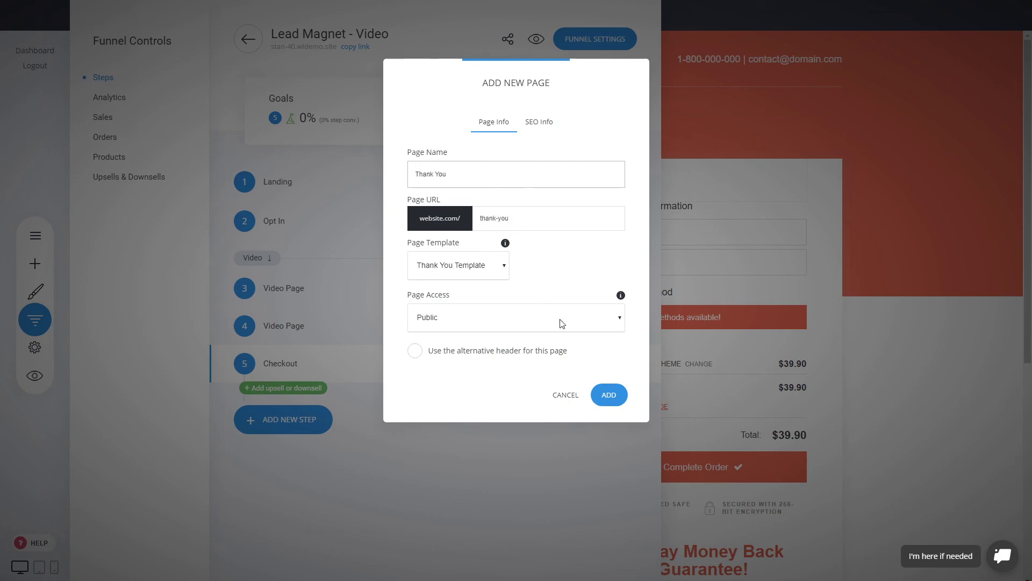
{"action": "left_click", "coordinate": [610, 396]}
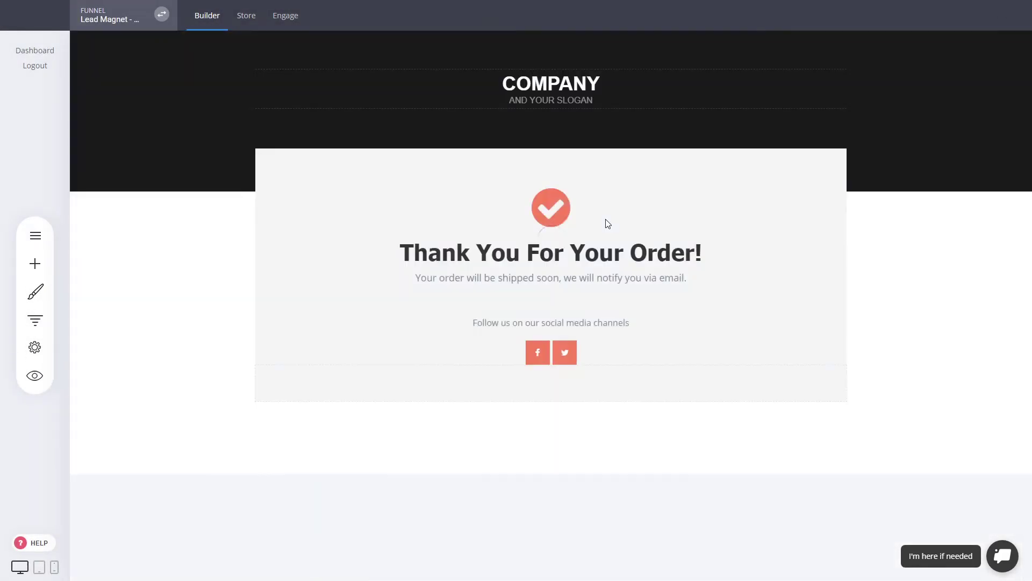
Add a section label named Checkout to the funnel and move it between the second Video Page and the Checkout step
{"action": "left_click", "coordinate": [35, 320]}
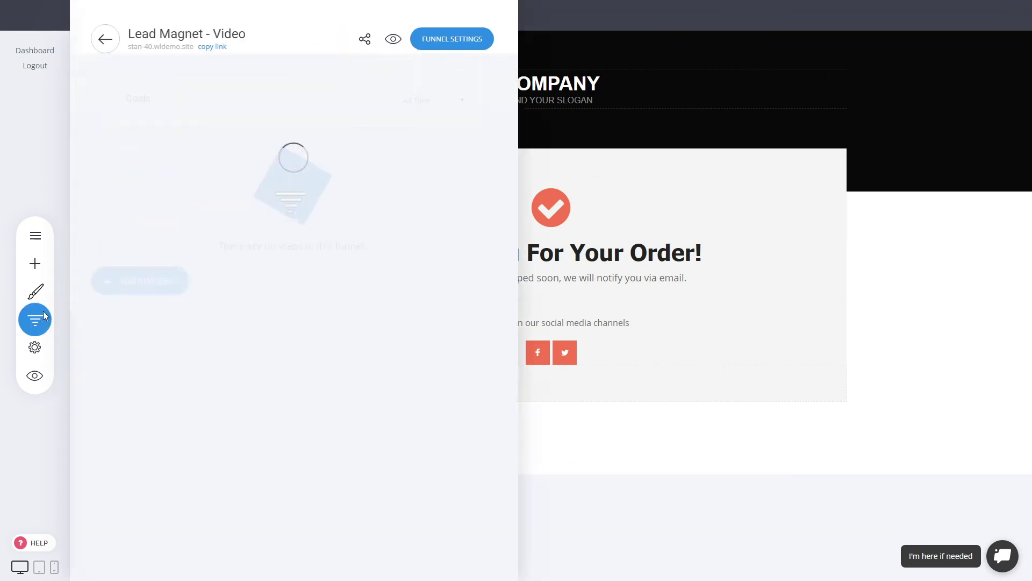
{"action": "left_click", "coordinate": [279, 455]}
{"action": "left_click", "coordinate": [575, 458]}
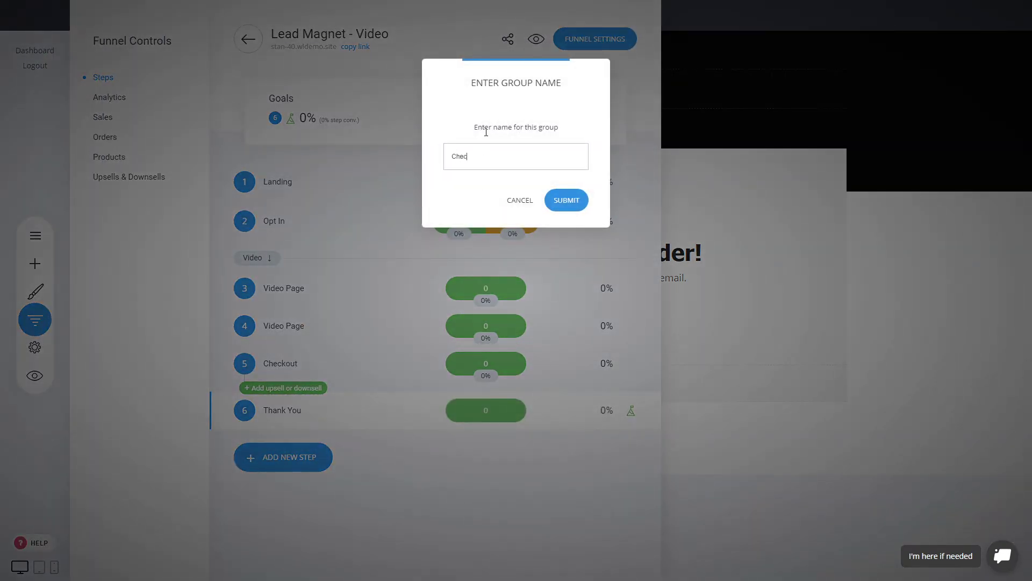
{"action": "left_click", "coordinate": [564, 201]}
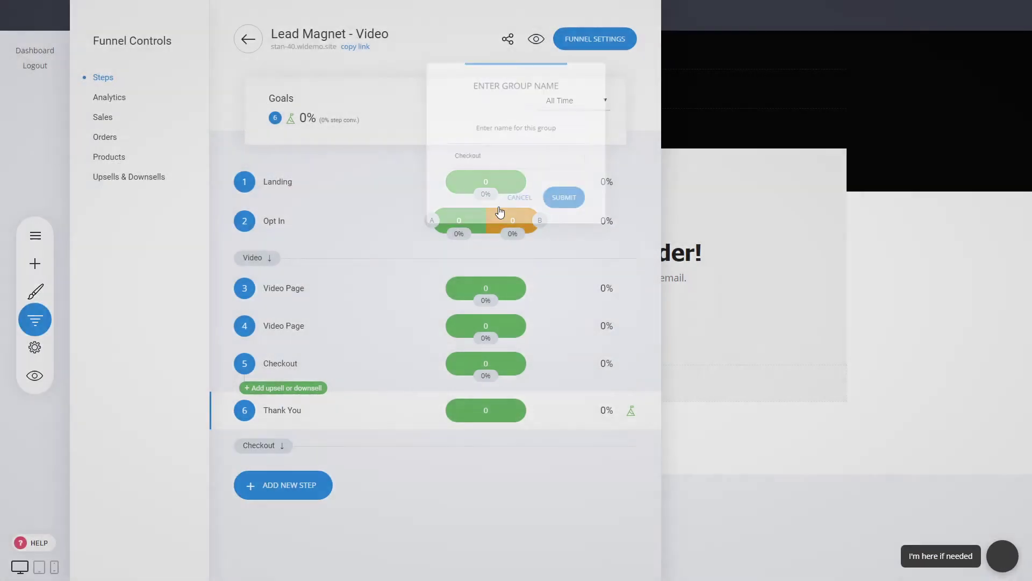
{"action": "left_click_drag", "start_coordinate": [225, 447], "coordinate": [226, 348]}
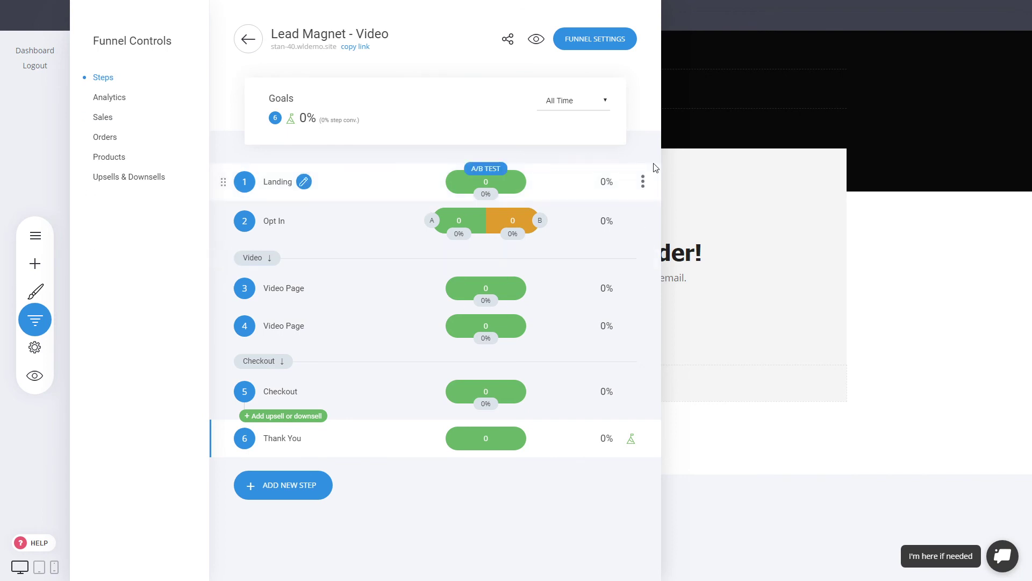
{"action": "left_click", "coordinate": [780, 272]}
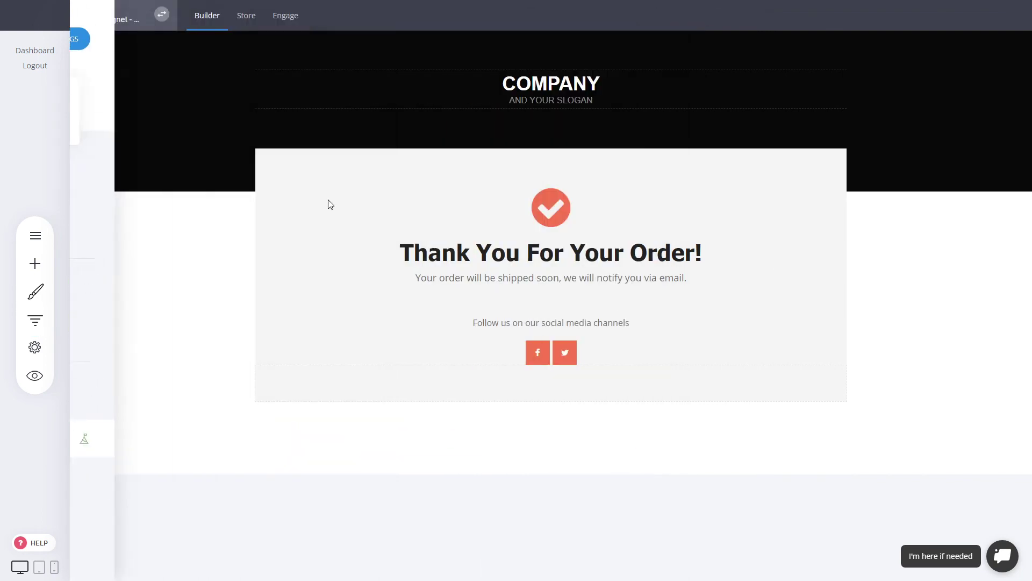
Preview the funnel's landing page and check the opt-in popup opened by the hero section's YES! I WANT TO GROW MY BUSINESS button
{"action": "left_click", "coordinate": [214, 22]}
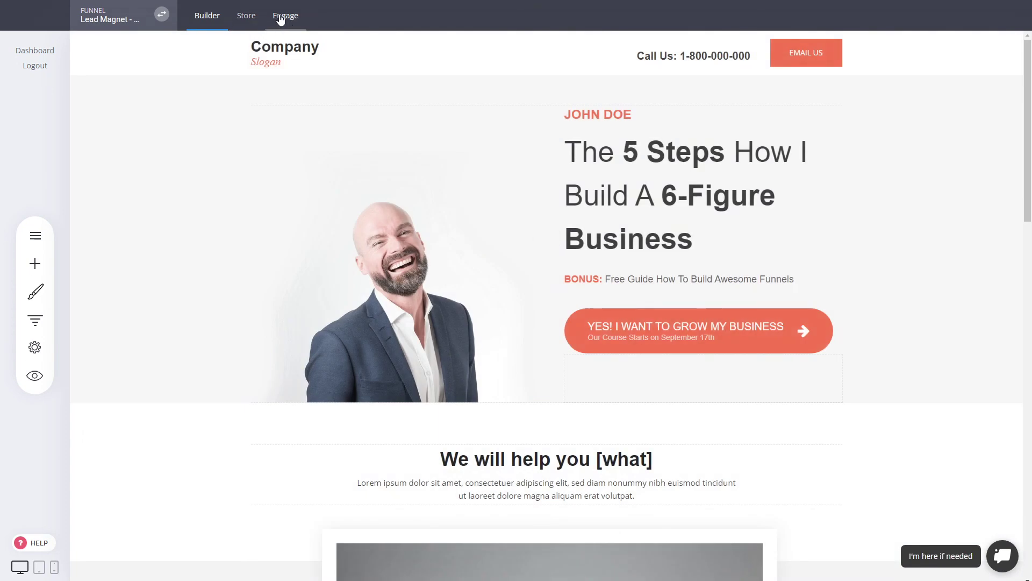
{"action": "left_click", "coordinate": [45, 376]}
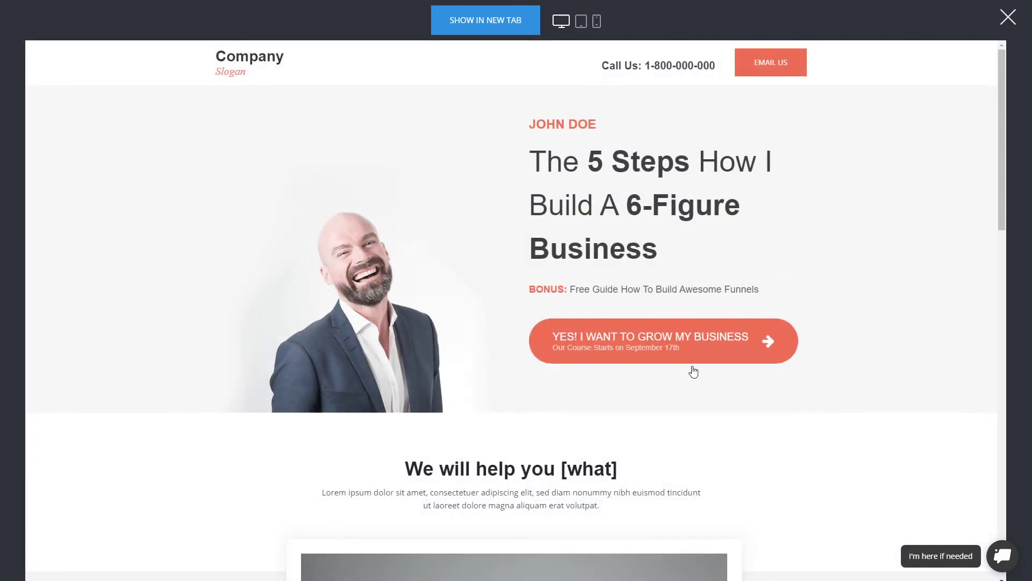
{"action": "left_click", "coordinate": [637, 337]}
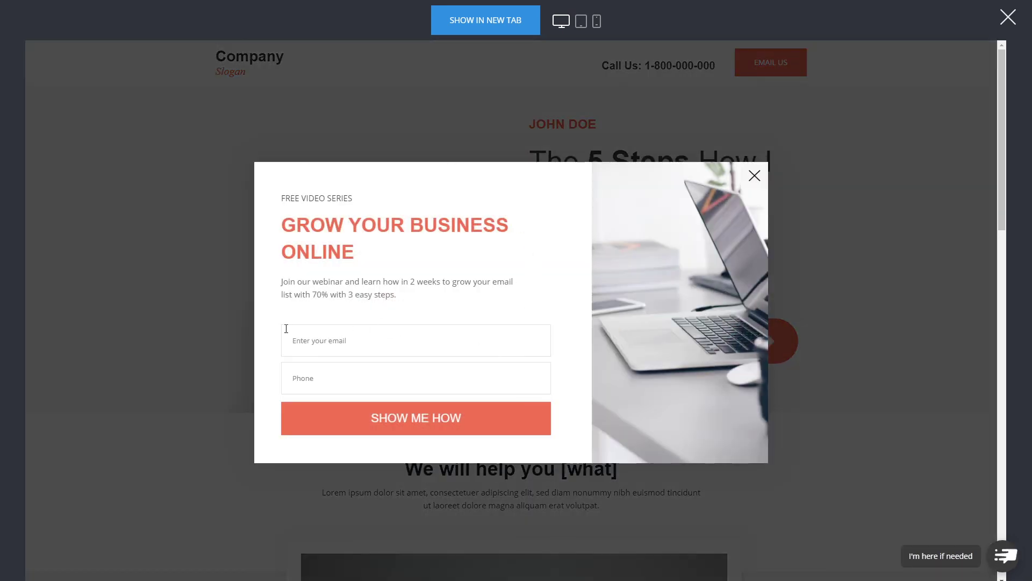
{"action": "left_click", "coordinate": [760, 179]}
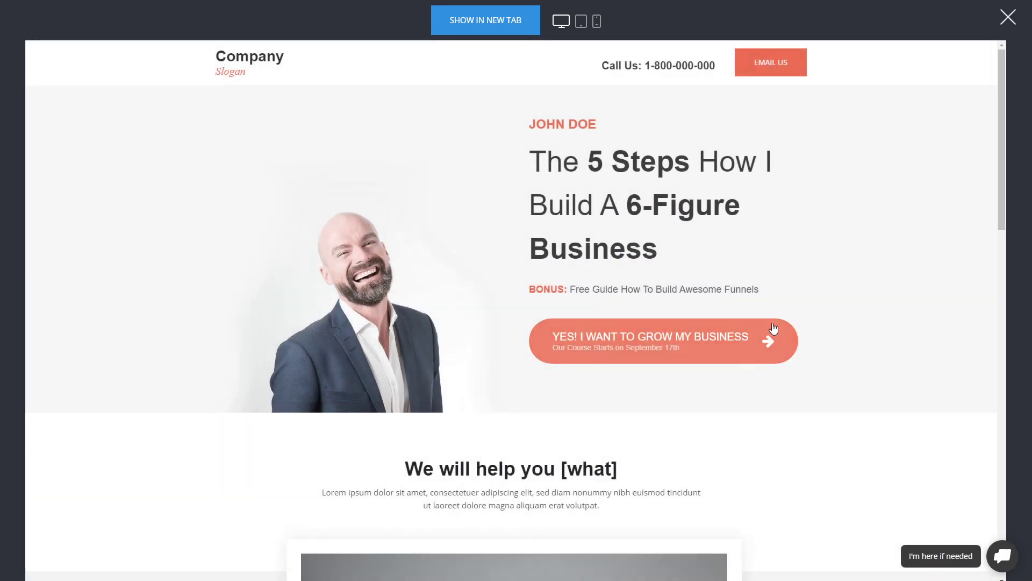
Review the rest of the previewed landing page and open the opt-in popup from the call-to-action button near its footer
{"action": "scroll", "coordinate": [781, 322], "scroll_direction": "down", "scroll_amount": 6}
{"action": "scroll", "coordinate": [792, 327], "scroll_direction": "up", "scroll_amount": 1}
{"action": "scroll", "coordinate": [793, 325], "scroll_direction": "down", "scroll_amount": 12}
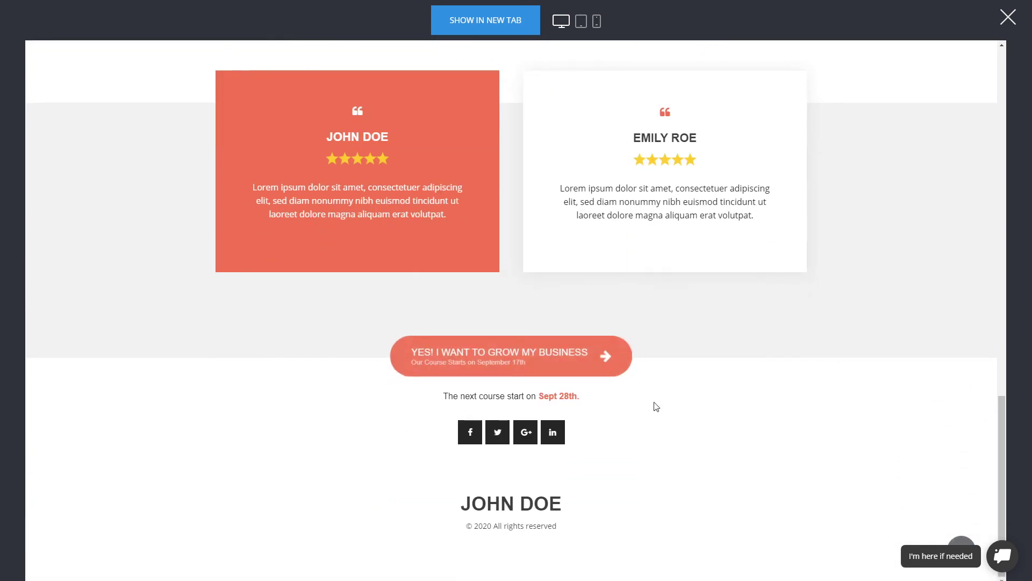
{"action": "left_click", "coordinate": [586, 358]}
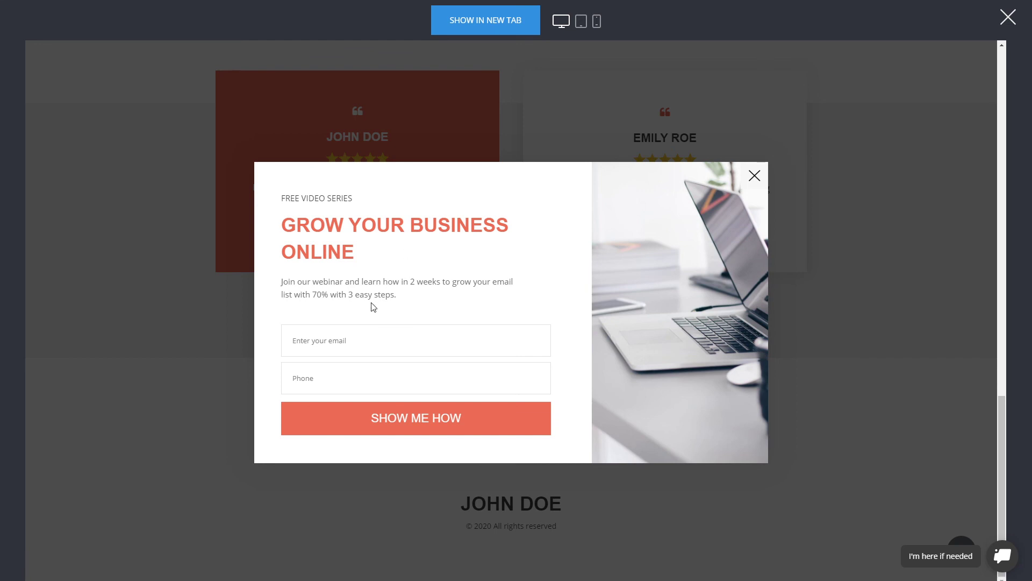
Submit the opt-in form with a test email address and phone number, and view the first video page through its Video 2 link
{"action": "left_click", "coordinate": [315, 330]}
{"action": "type", "text": "dsa"}
{"action": "type", "text": "1212121"}
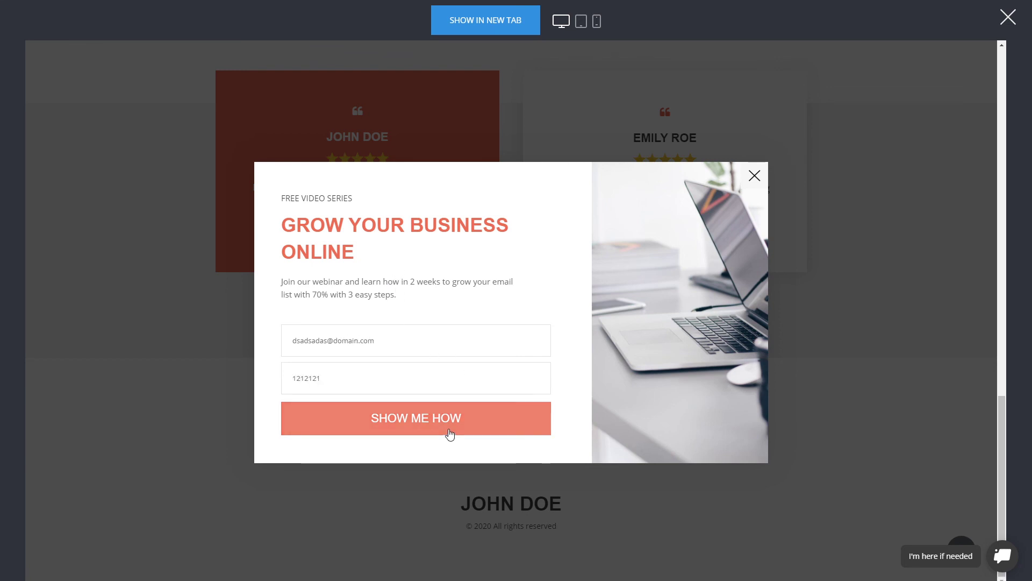
{"action": "left_click", "coordinate": [450, 430]}
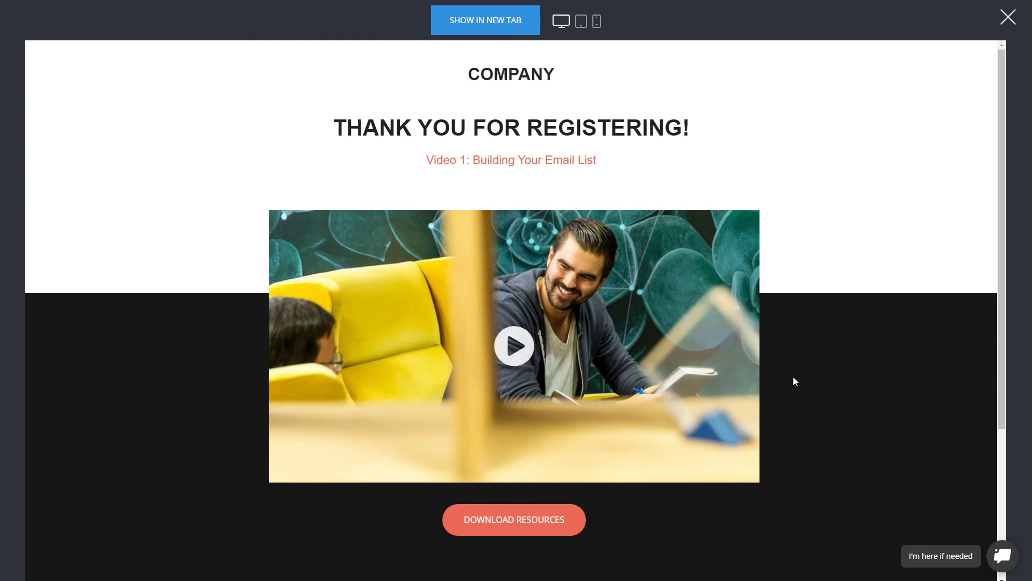
{"action": "scroll", "coordinate": [556, 394], "scroll_direction": "down", "scroll_amount": 3}
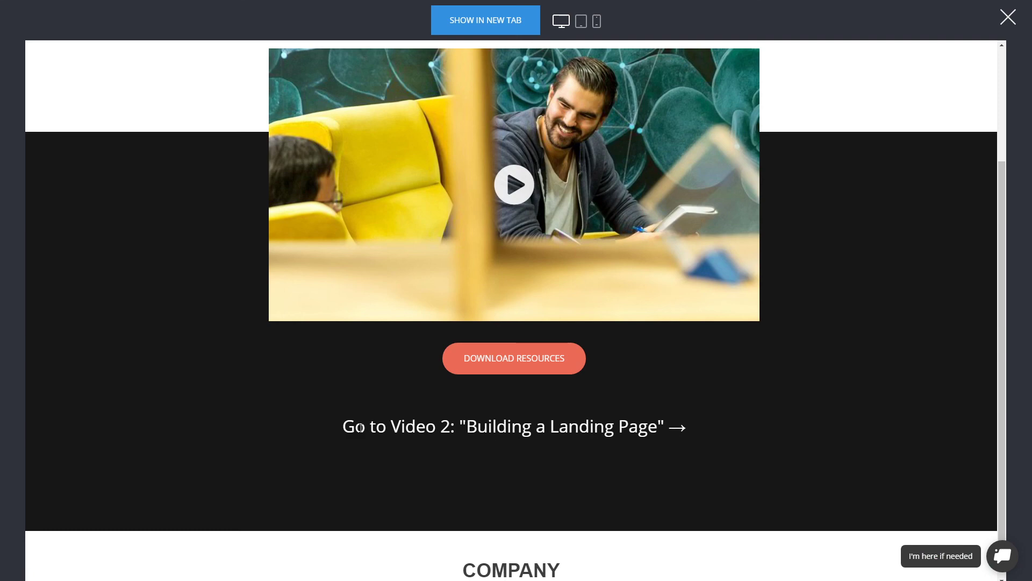
Review the Video 1 page in the preview, including its resource download button and Video 2 link, and close the preview
{"action": "double_click", "coordinate": [629, 423]}
{"action": "left_click", "coordinate": [478, 436]}
{"action": "scroll", "coordinate": [605, 418], "scroll_direction": "up", "scroll_amount": 3}
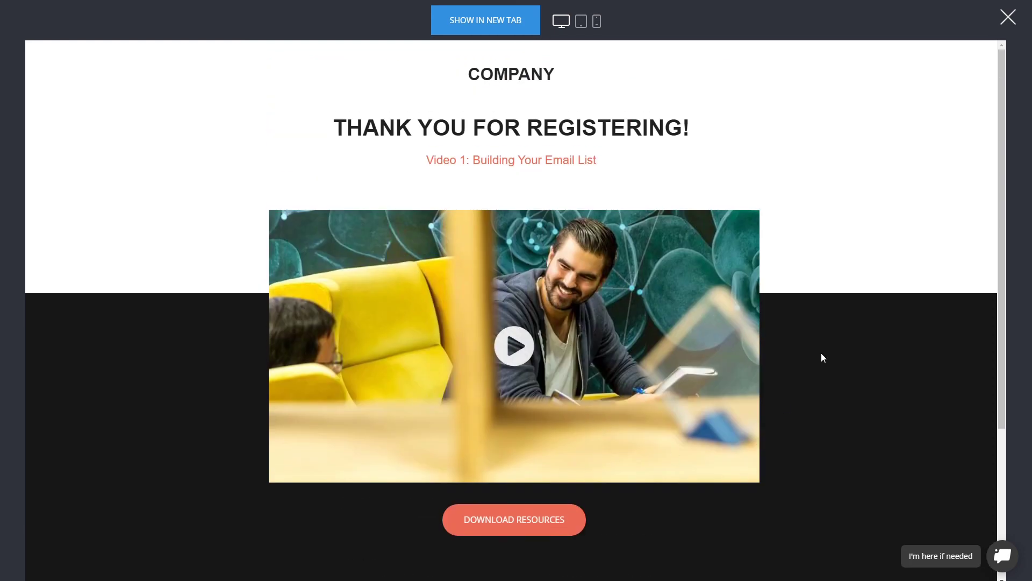
{"action": "scroll", "coordinate": [821, 353], "scroll_direction": "down", "scroll_amount": 3}
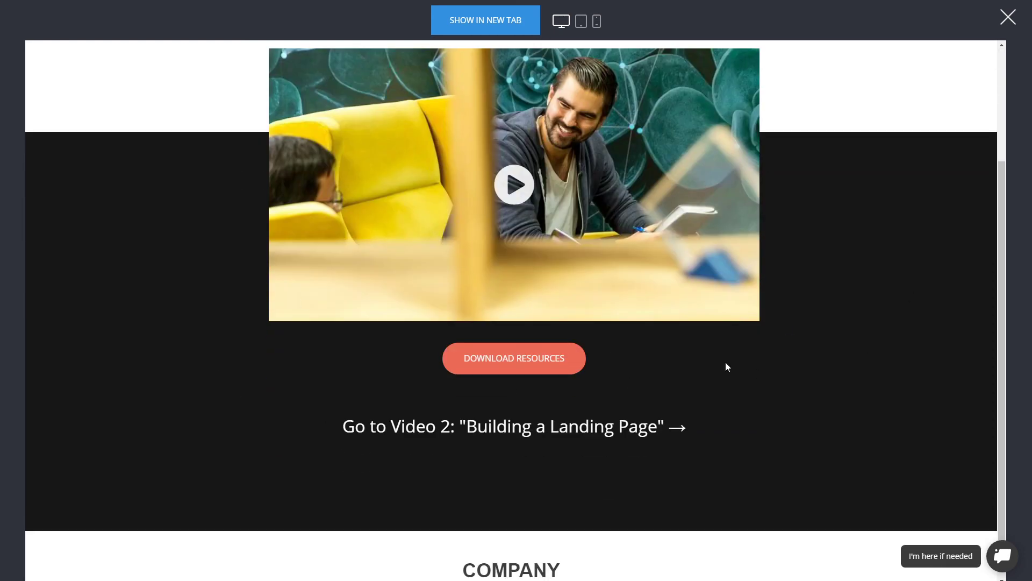
{"action": "scroll", "coordinate": [773, 323], "scroll_direction": "up", "scroll_amount": 3}
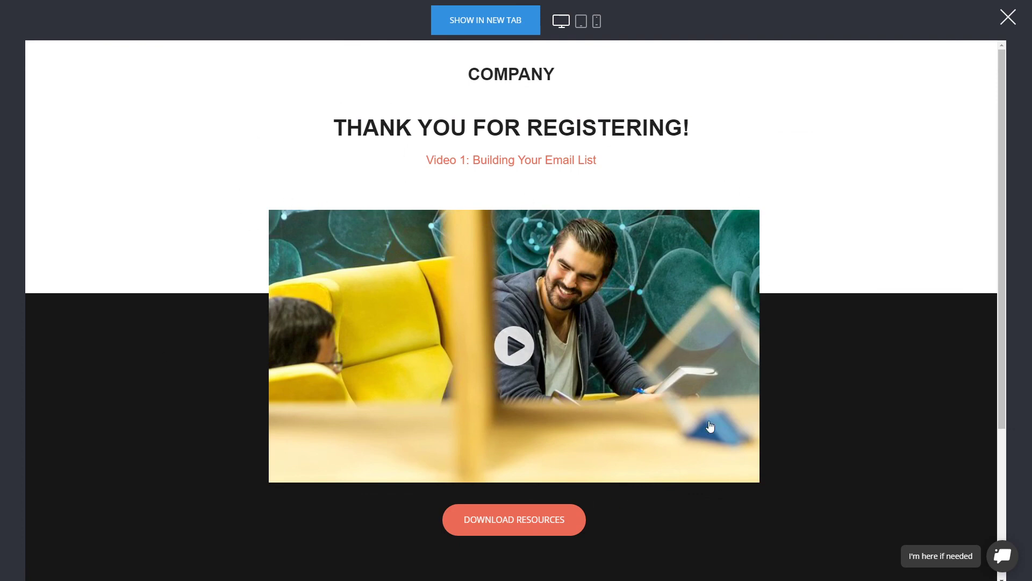
{"action": "scroll", "coordinate": [515, 209], "scroll_direction": "down", "scroll_amount": 4}
{"action": "scroll", "coordinate": [775, 367], "scroll_direction": "up", "scroll_amount": 4}
{"action": "scroll", "coordinate": [964, 144], "scroll_direction": "down", "scroll_amount": 3}
{"action": "scroll", "coordinate": [964, 144], "scroll_direction": "up", "scroll_amount": 3}
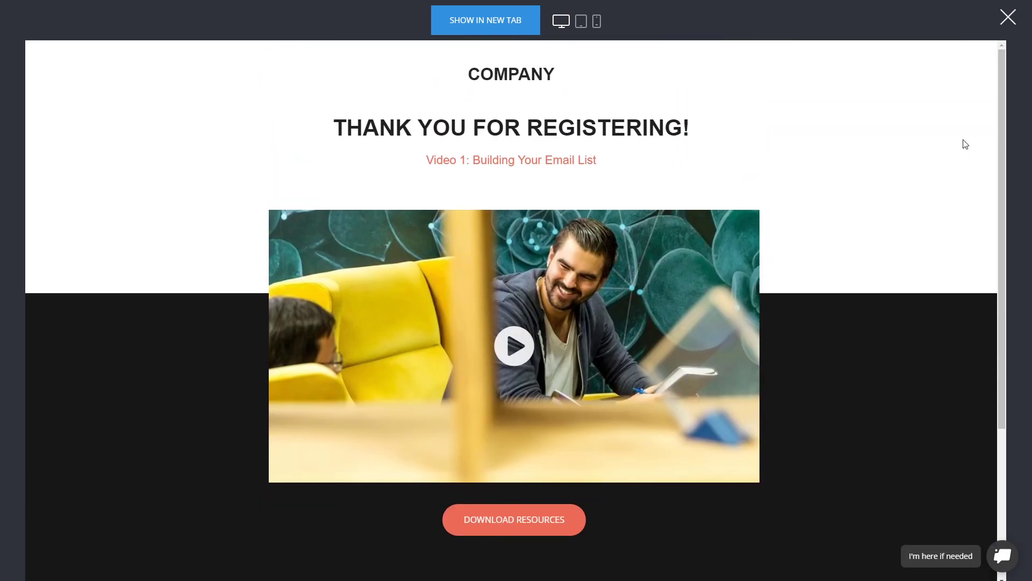
{"action": "left_click", "coordinate": [1008, 18]}
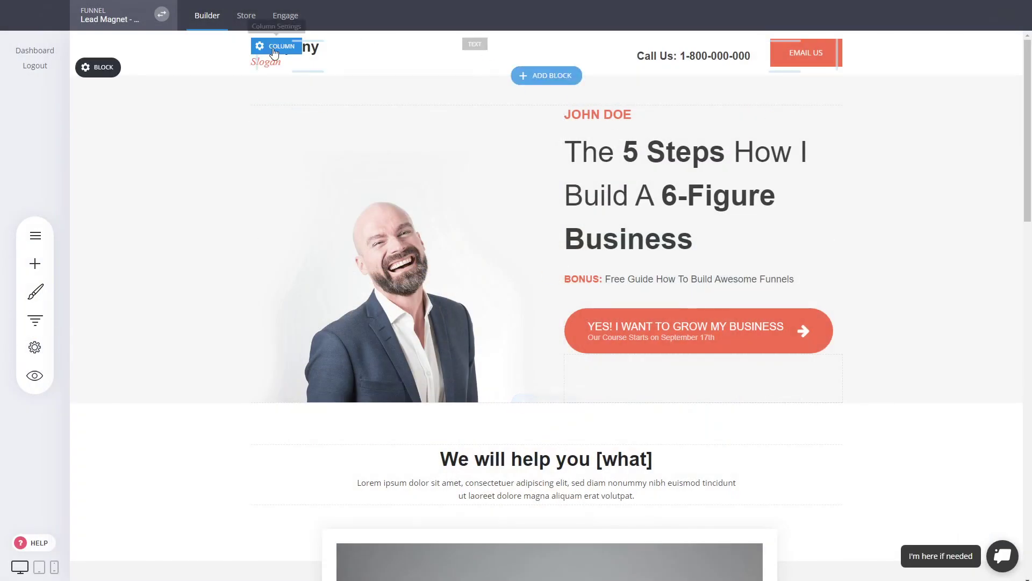
Examine the test contact's form submission and orders in the Engage contacts, and return to the contact list
{"action": "left_click", "coordinate": [286, 17]}
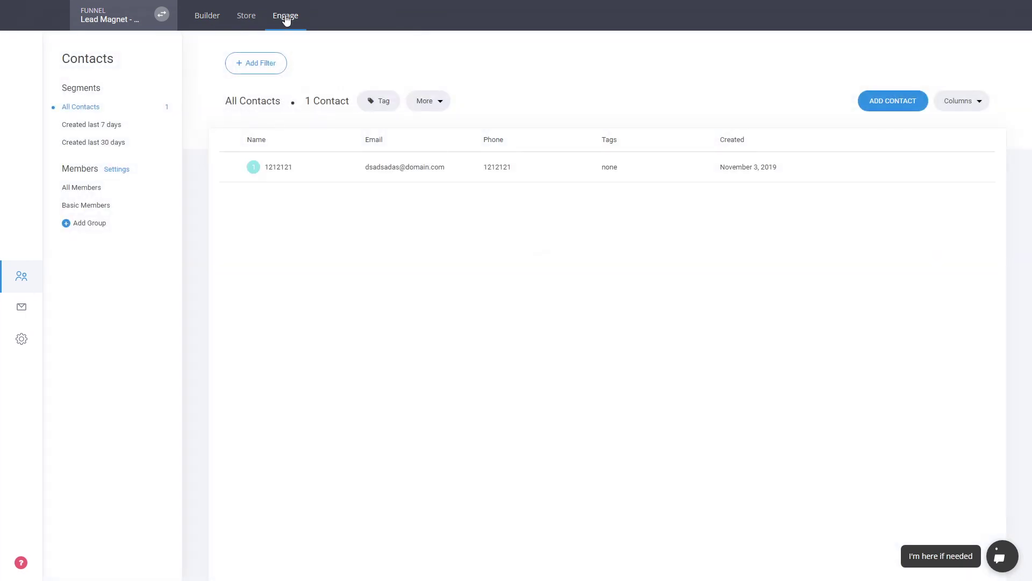
{"action": "left_click", "coordinate": [375, 168]}
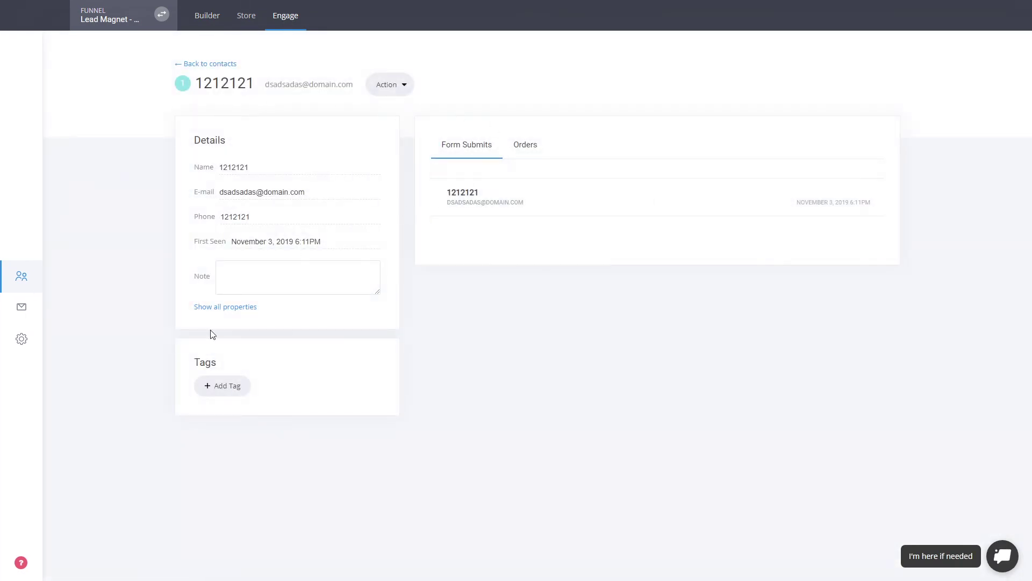
{"action": "left_click", "coordinate": [516, 201]}
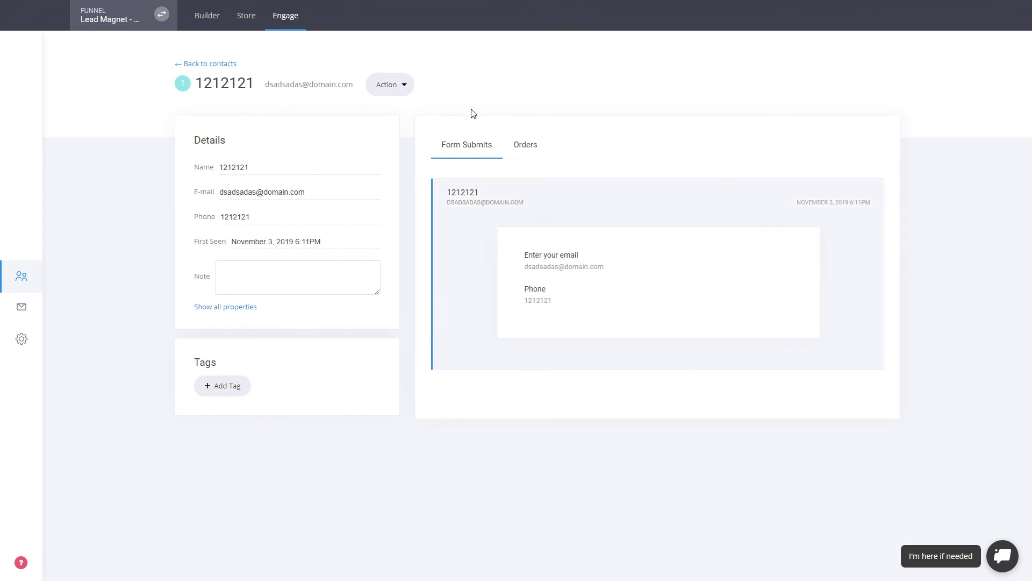
{"action": "left_click", "coordinate": [519, 154]}
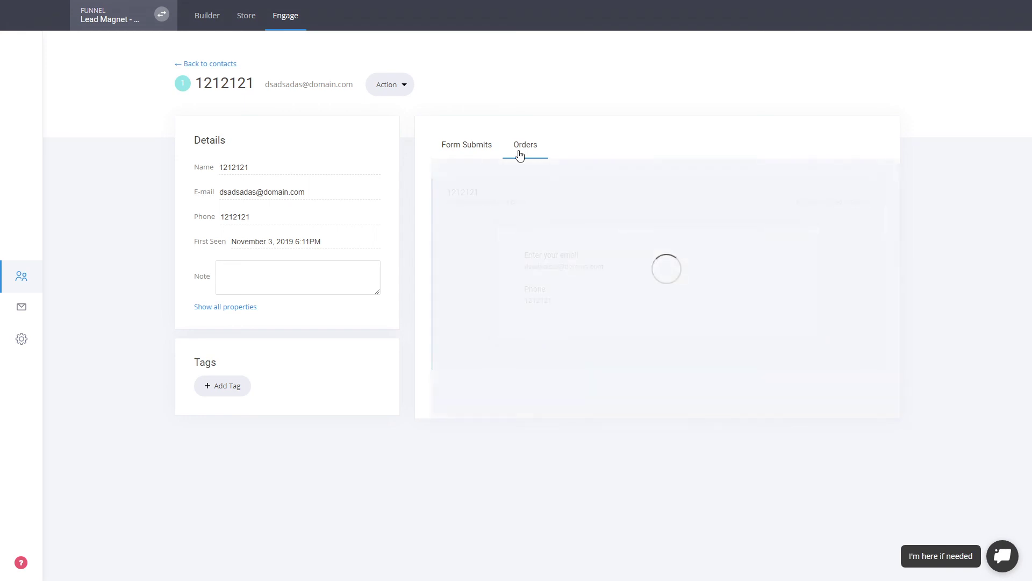
{"action": "left_click", "coordinate": [481, 156]}
{"action": "left_click", "coordinate": [220, 66]}
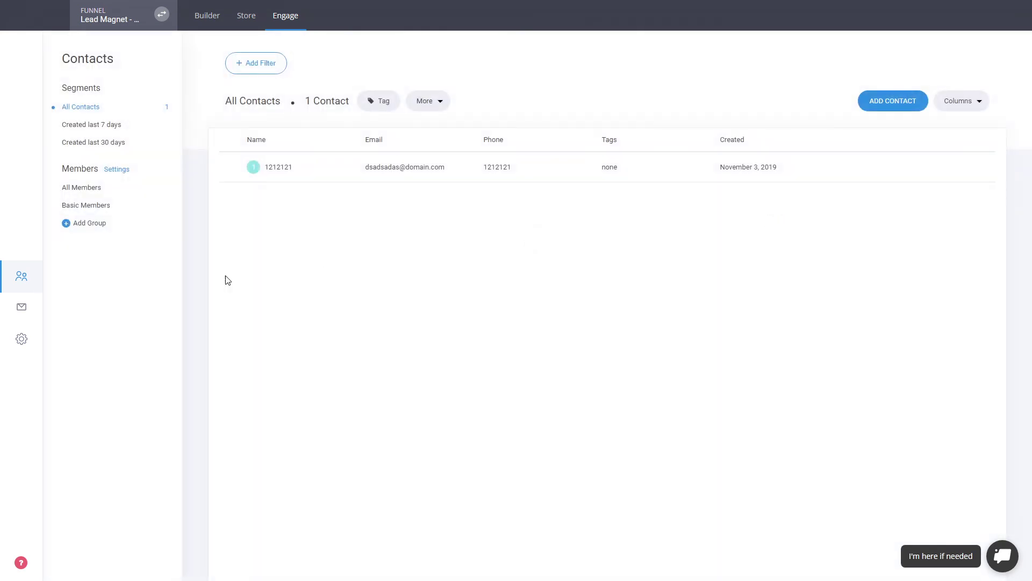
Return to the page builder, review the steps overview of the Lead Magnet - Video funnel and close it
{"action": "left_click", "coordinate": [207, 15]}
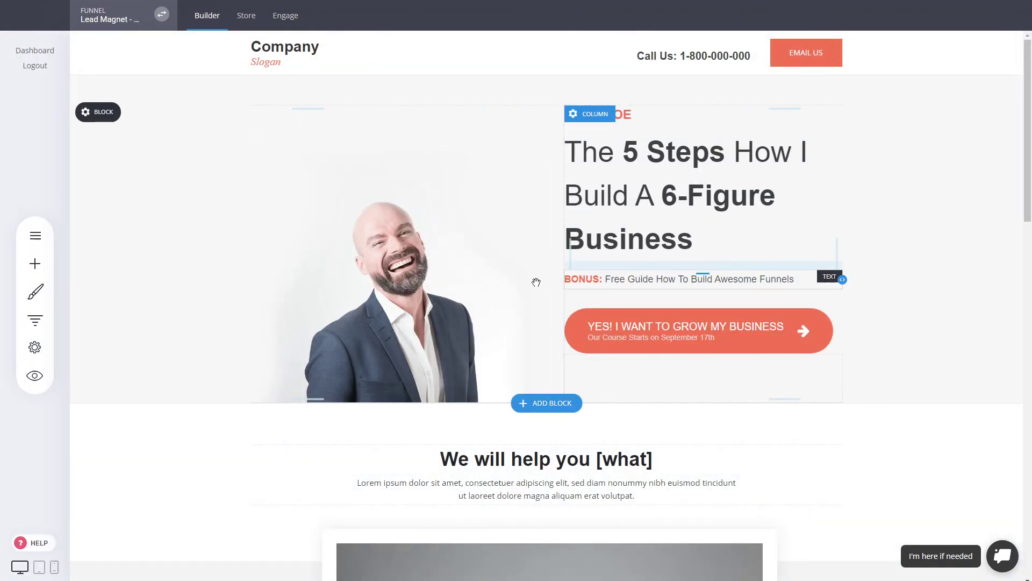
{"action": "left_click", "coordinate": [35, 320]}
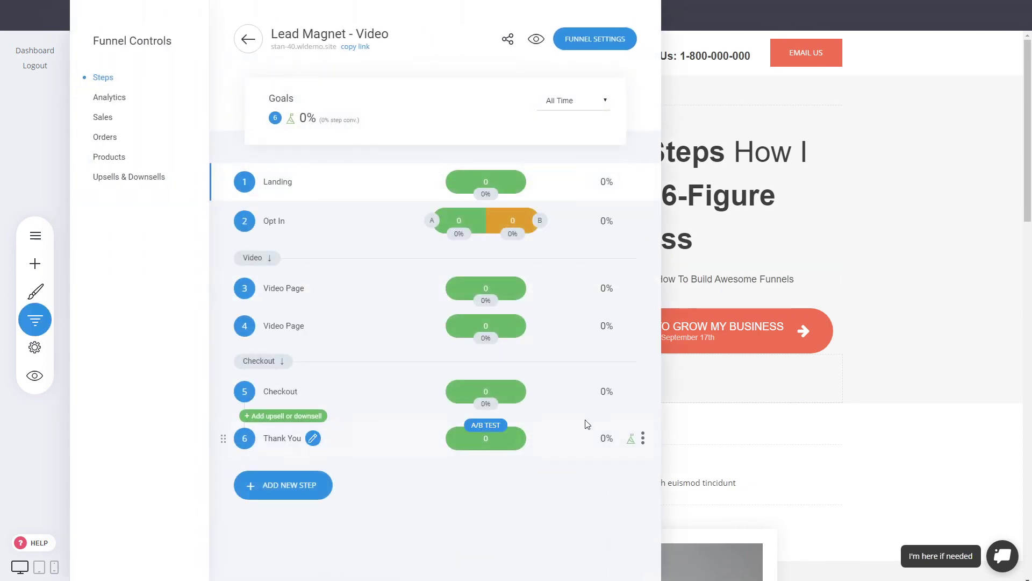
{"action": "left_click", "coordinate": [809, 322]}
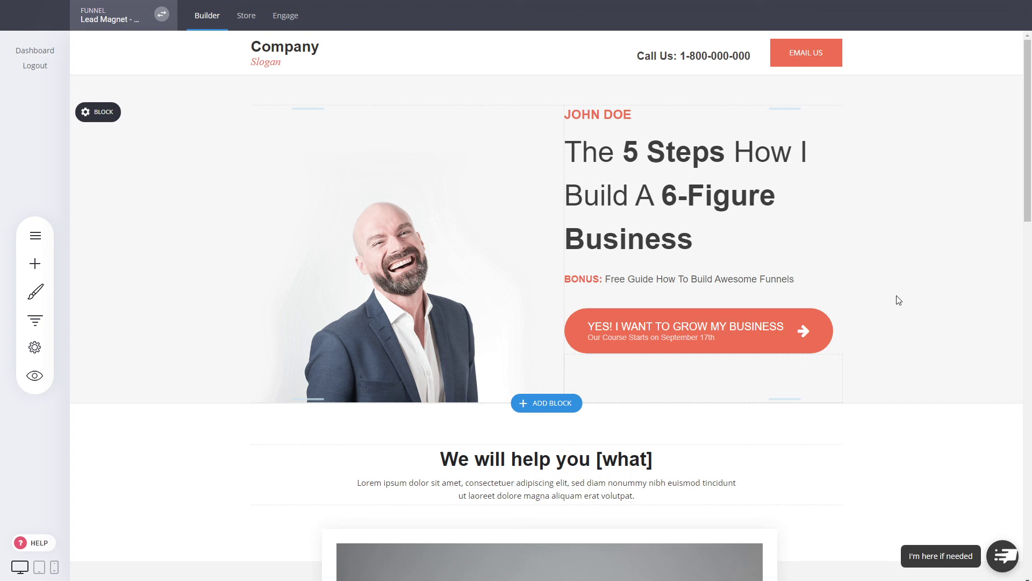
{"action": "left_click", "coordinate": [387, 269]}
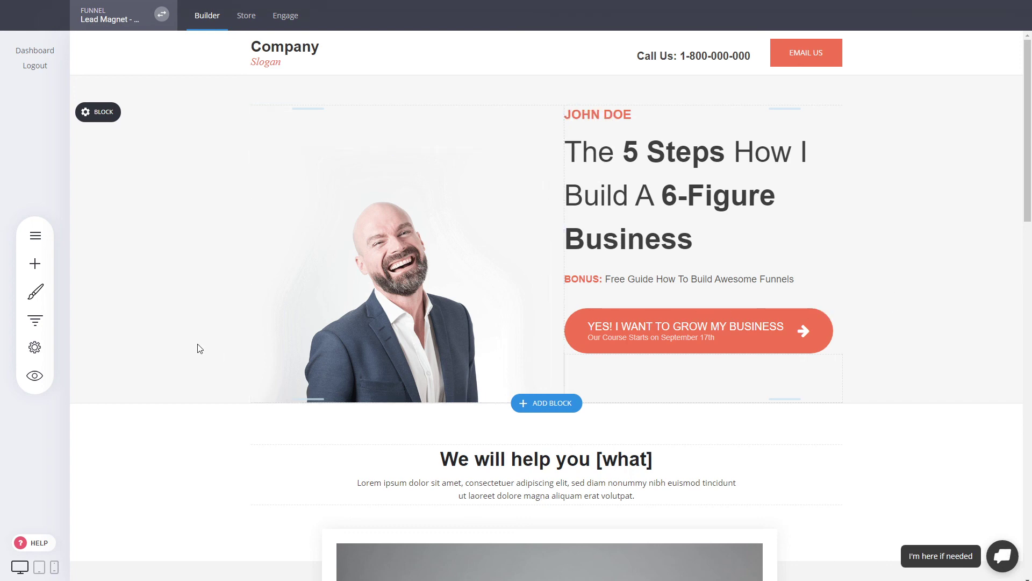